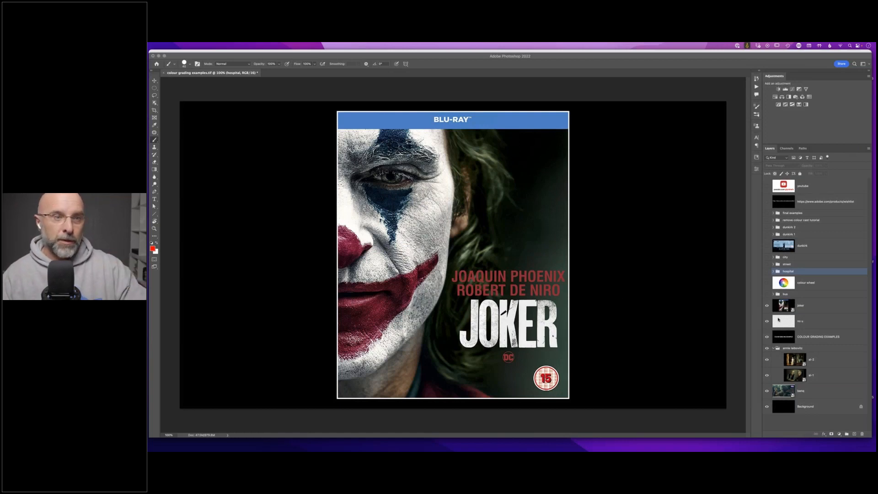
- Show and expand the bus group, then toggle its before layer on and off to compare the ungraded and graded frames
left_click(767, 294)
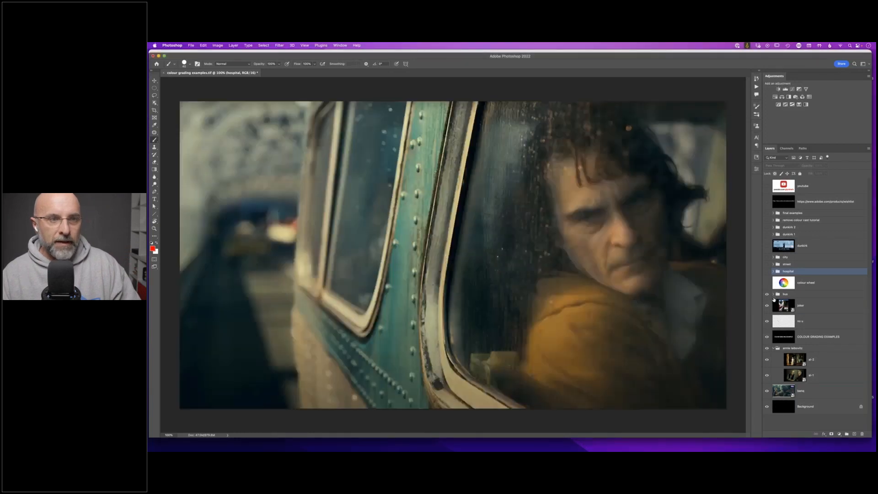
left_click(773, 294)
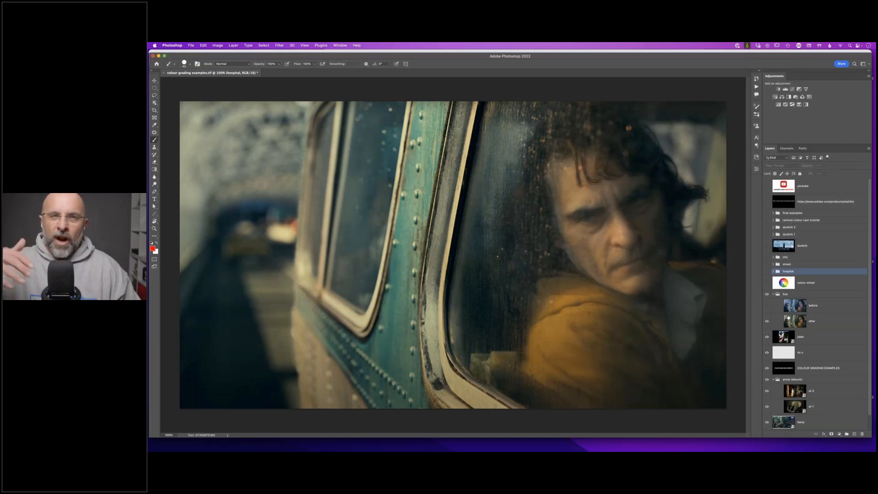
left_click(766, 306)
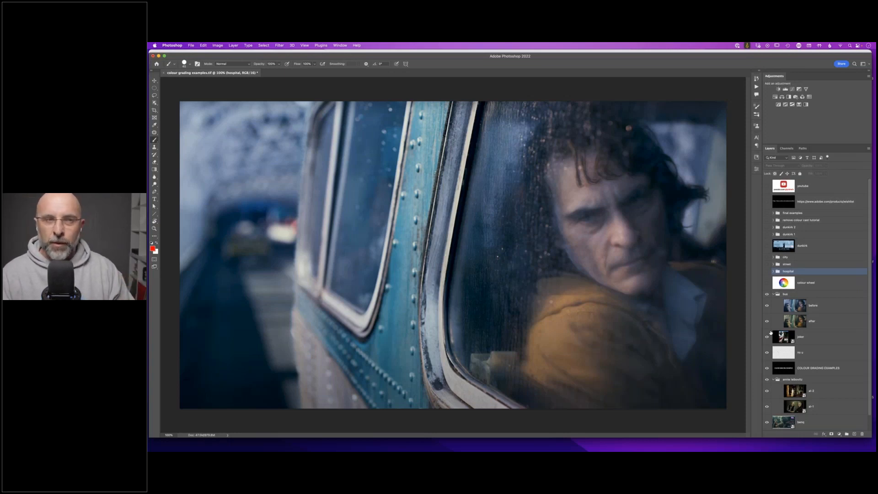
left_click(767, 306)
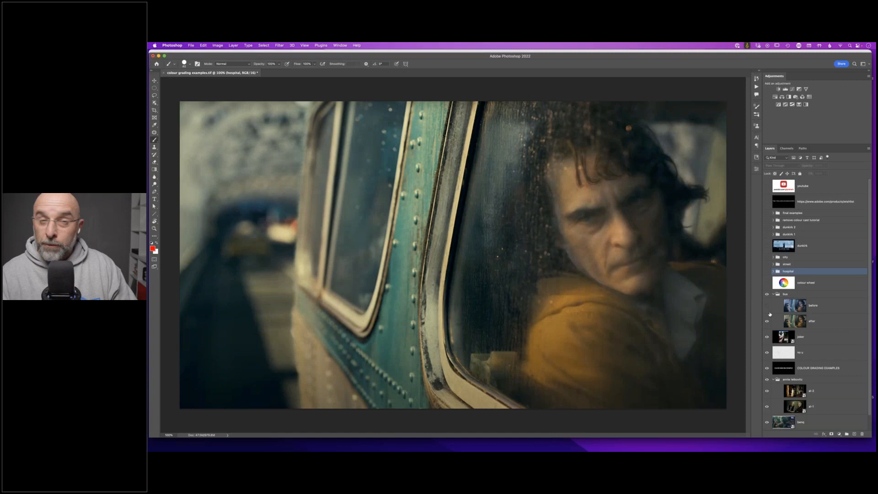
- Show the colour wheel layer and paint red brush marks beside its orange segment and its opposite blue segment
left_click(767, 282)
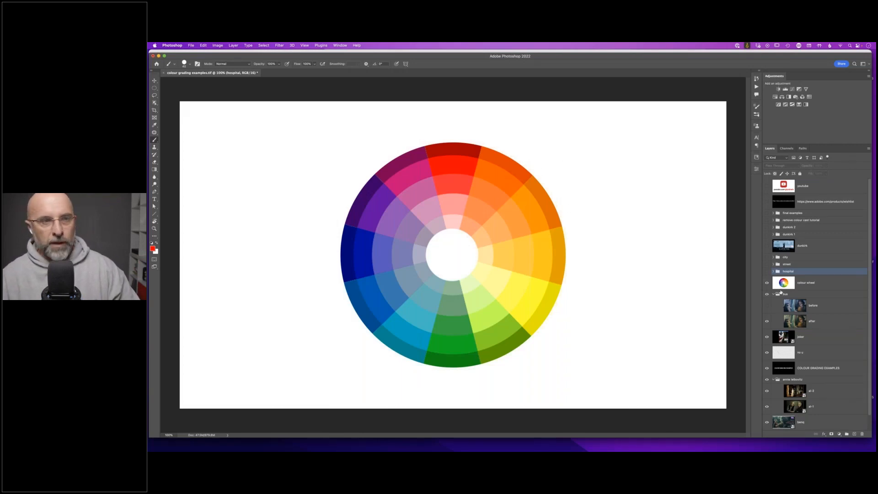
left_click(782, 285)
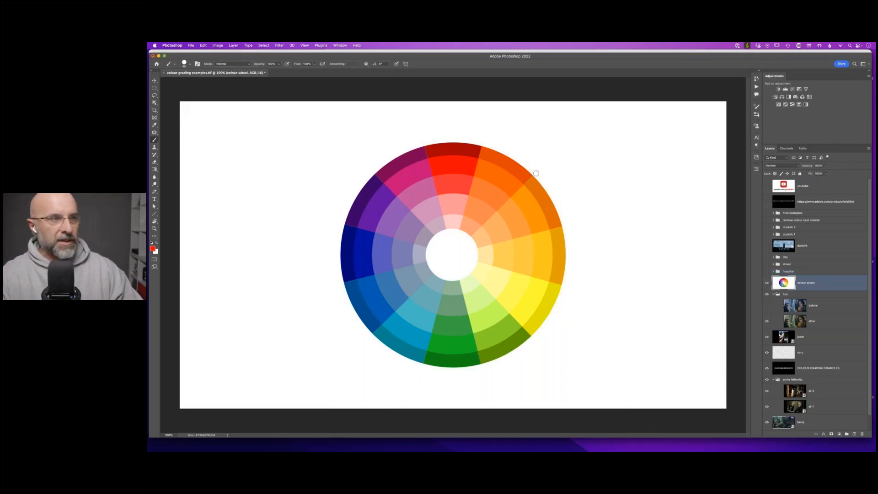
mouse_move(545, 167)
left_mouse_down()
mouse_move(581, 218)
mouse_move(587, 180)
mouse_move(572, 190)
left_mouse_up()
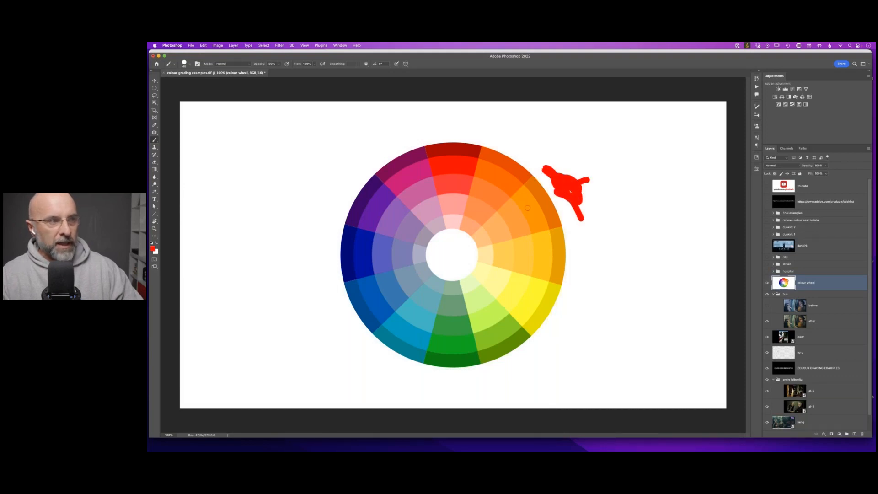
mouse_move(337, 317)
left_mouse_down()
mouse_move(325, 319)
mouse_move(350, 322)
mouse_move(338, 322)
mouse_move(355, 310)
left_mouse_up()
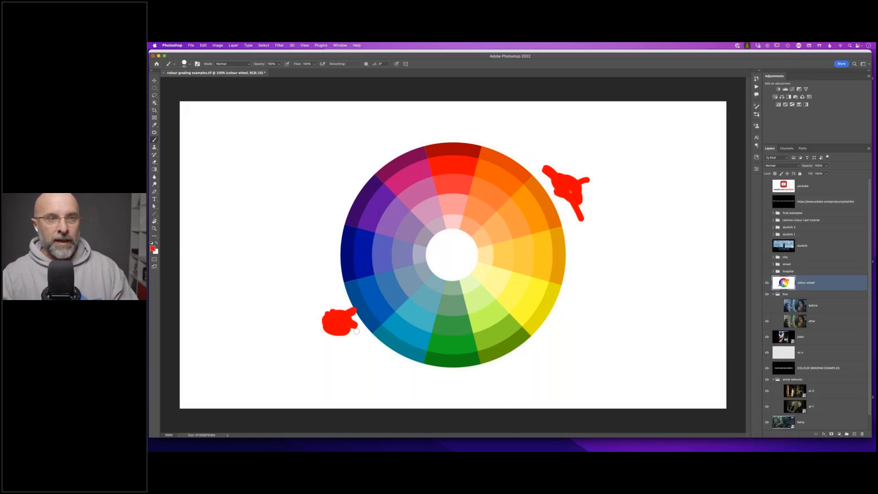
- Show and expand the hospital group, then toggle the hospital 2 layer repeatedly to compare the two grades, leaving it hidden
left_click(767, 271)
left_click(774, 272)
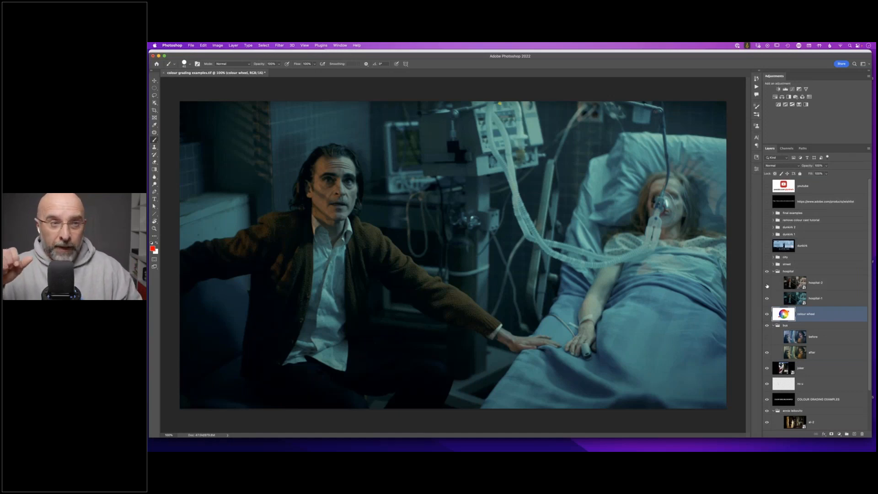
left_click(767, 283)
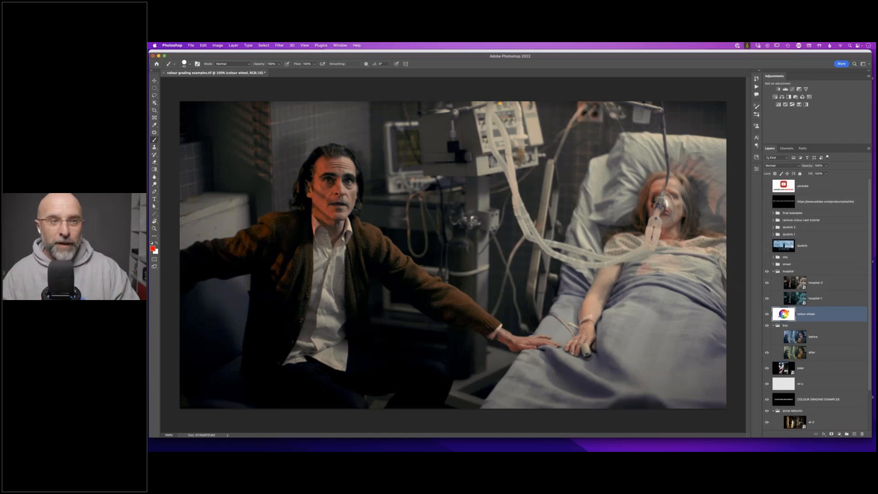
left_click(767, 283)
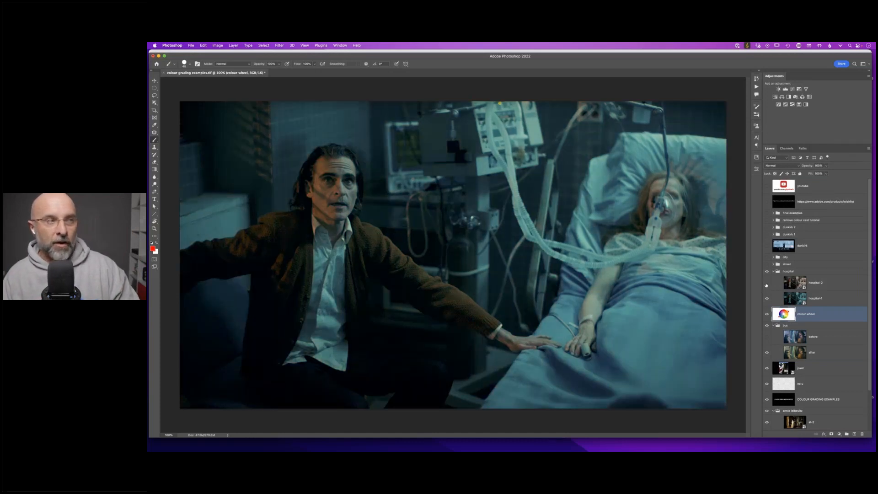
left_click(767, 284)
left_click(767, 283)
left_click(766, 284)
left_click(767, 284)
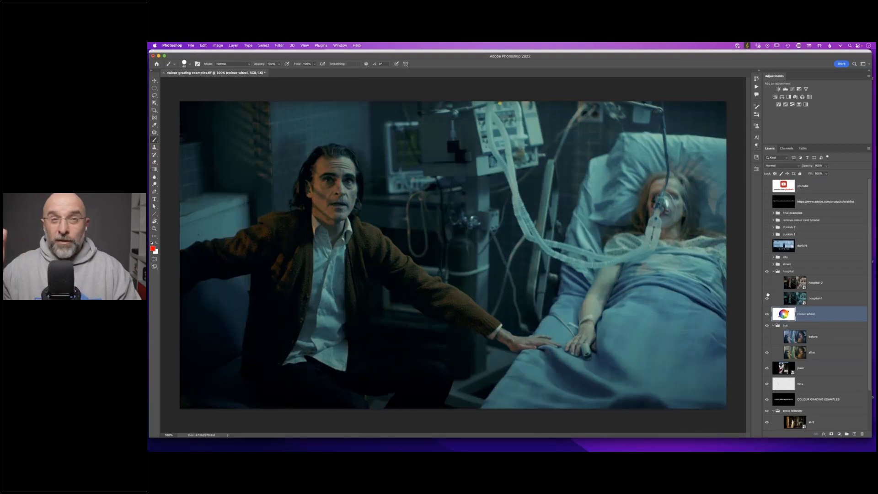
left_click(767, 283)
left_click(767, 283)
- Show and expand the street group, hide its street 2 layer to reveal the blue grade, and collapse the group
left_click(767, 264)
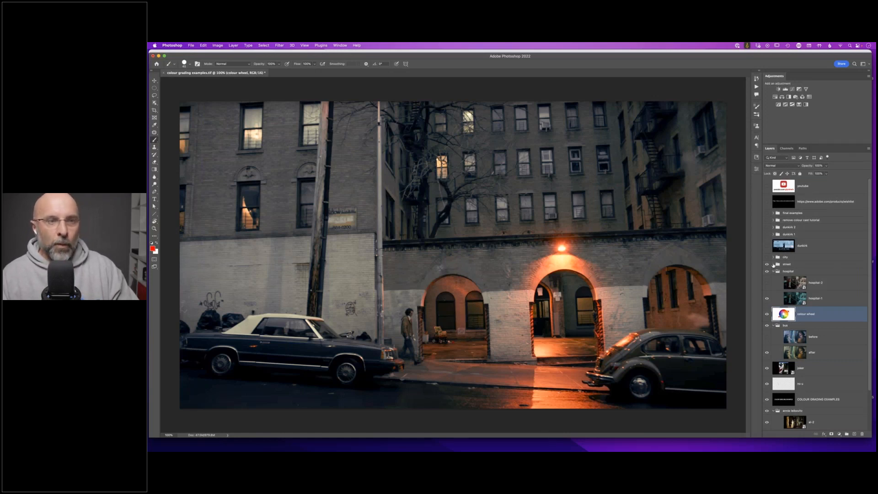
left_click(773, 265)
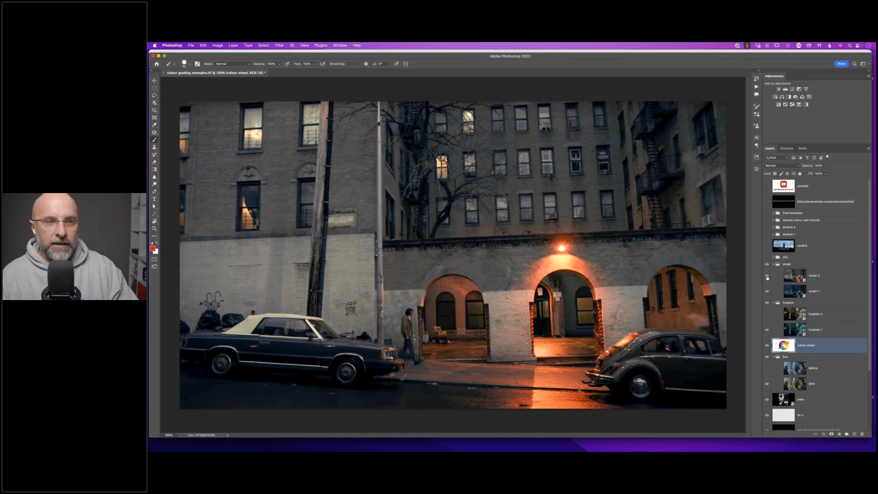
left_click(767, 276)
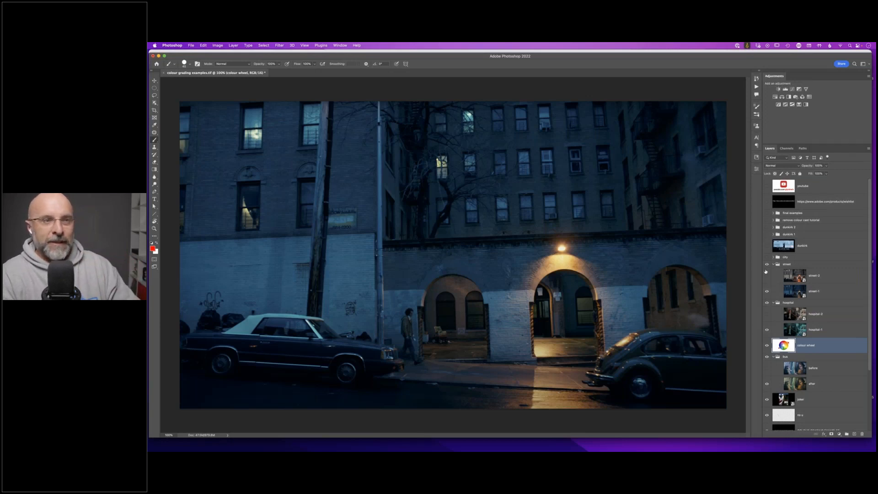
left_click(773, 264)
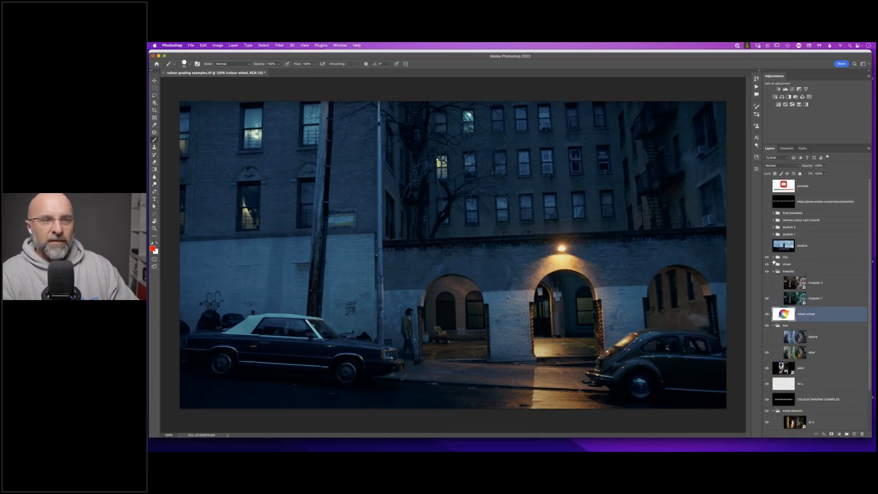
- Expand the city group with its city-after and city-cinematic layers shown, and make the Dunkirk poster layer visible
left_click(772, 257)
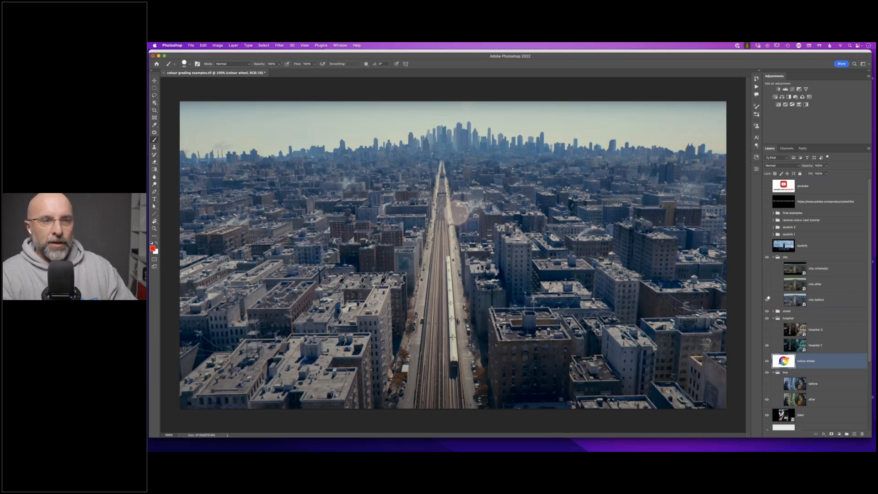
left_click(767, 268)
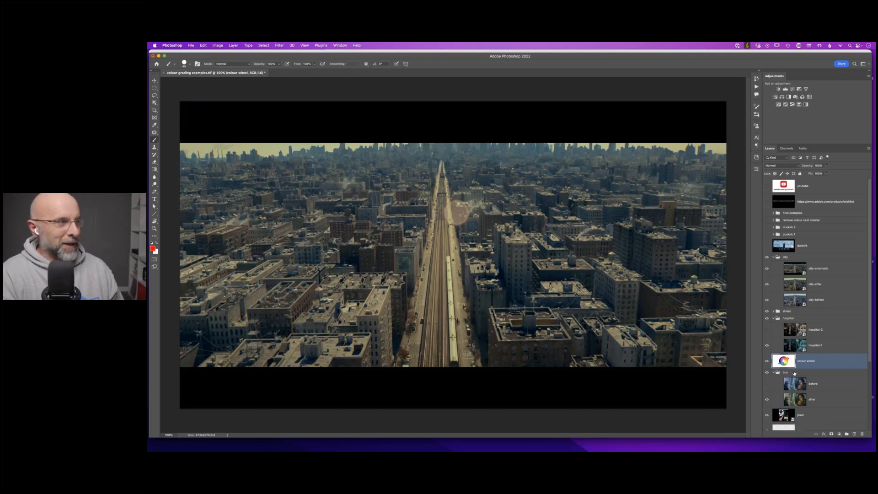
left_click(767, 245)
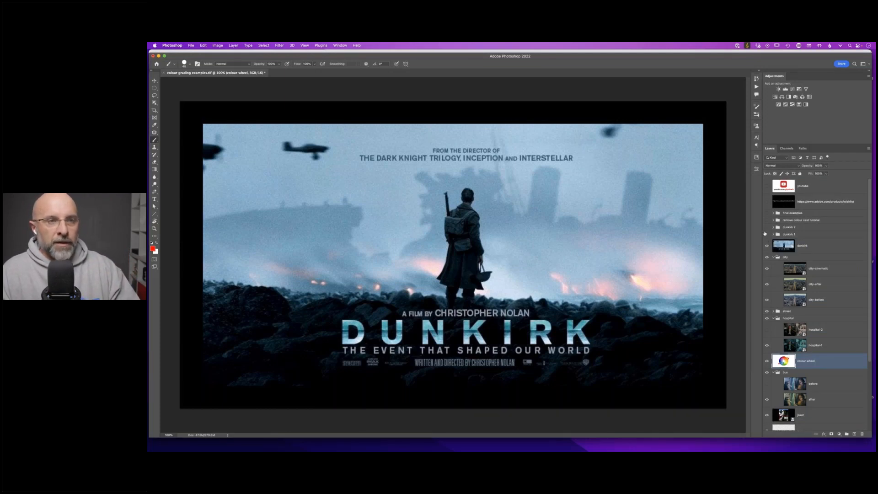
- Show and expand the dunkirk 1 group, then toggle its before layer on and off to compare the beach scene's grades
left_click(768, 235)
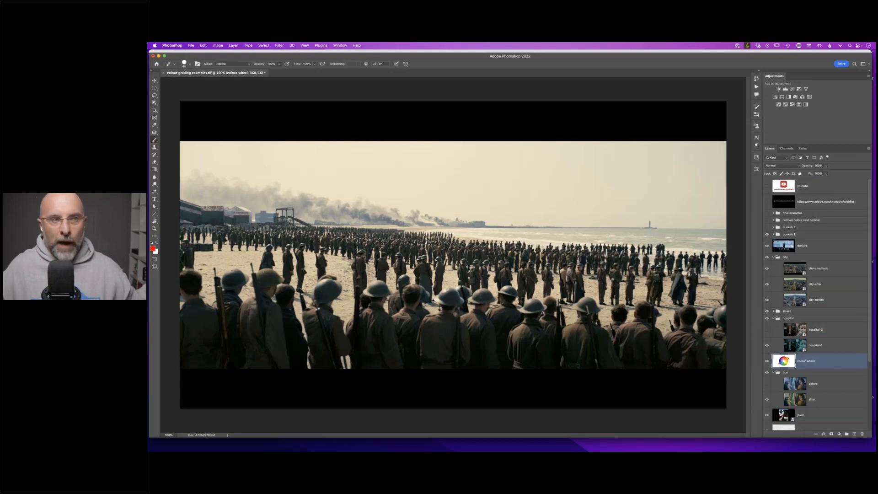
left_click(773, 235)
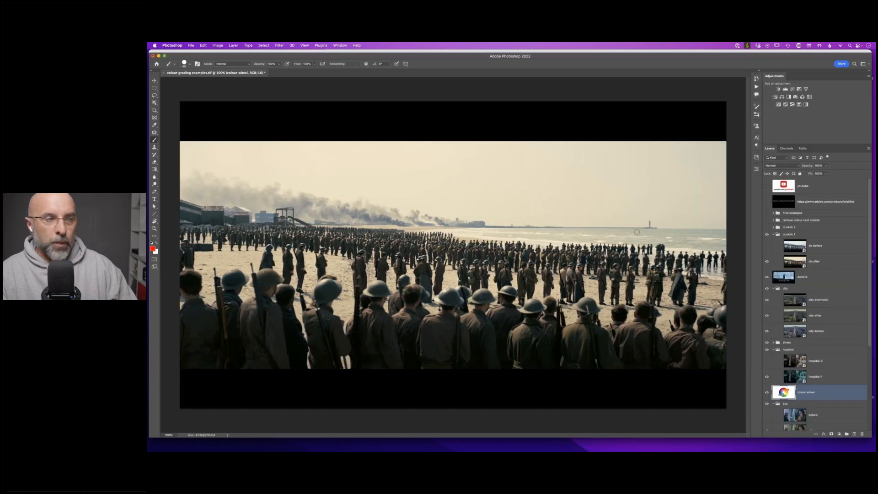
left_click(767, 246)
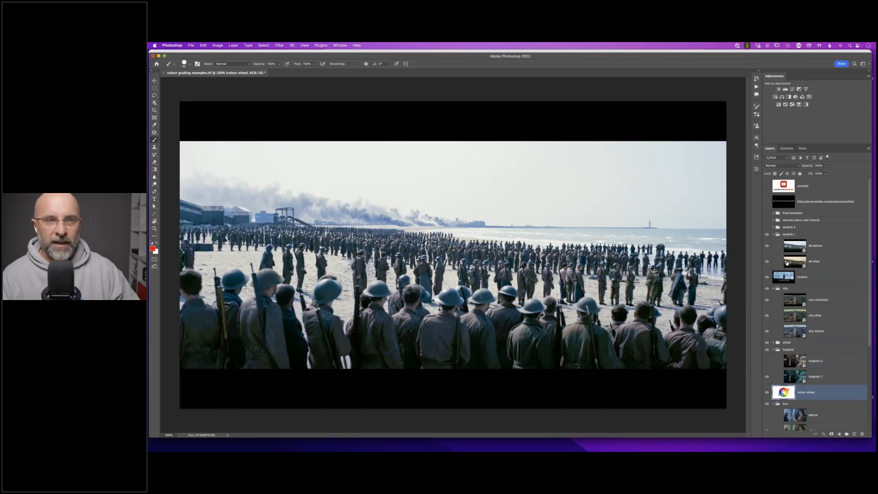
left_click(767, 246)
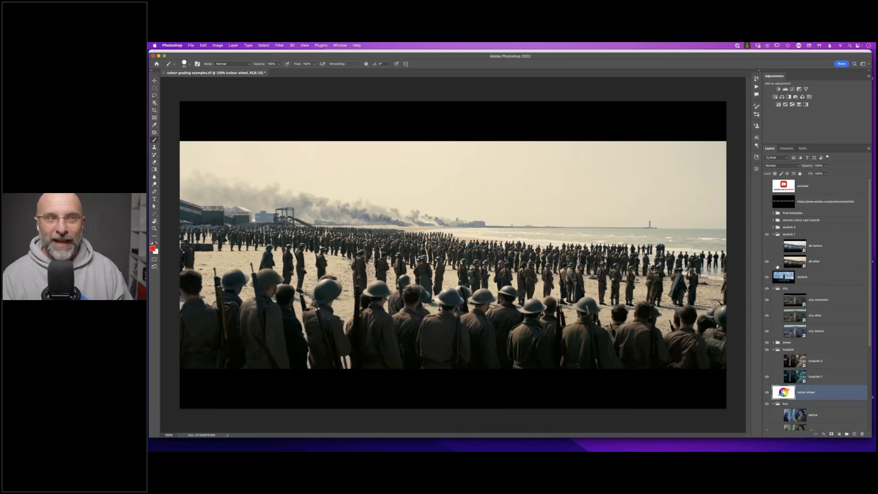
- Show and expand the dunkirk 2 group, compare the cockpit scene with its before layer on and off, and collapse the group
left_click(767, 227)
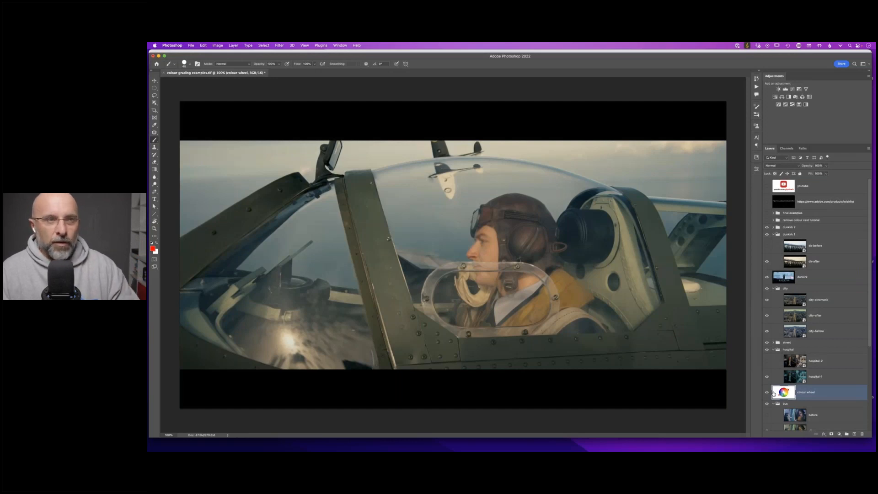
left_click(773, 227)
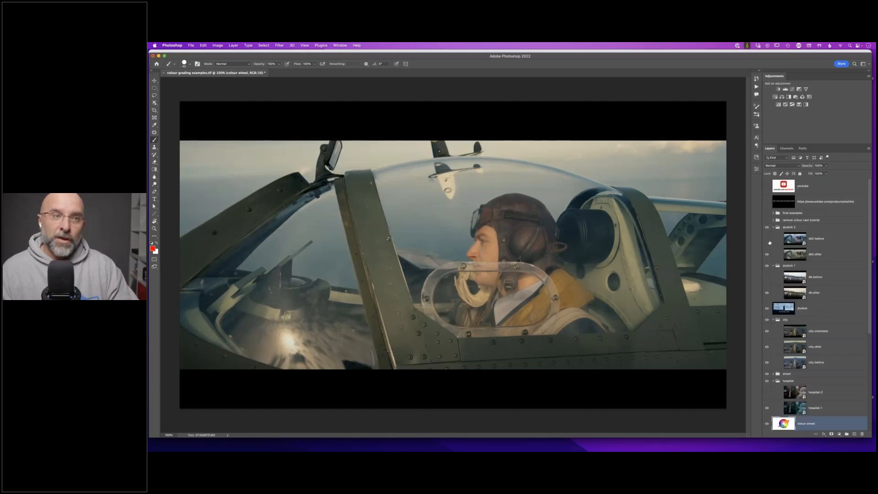
left_click(767, 239)
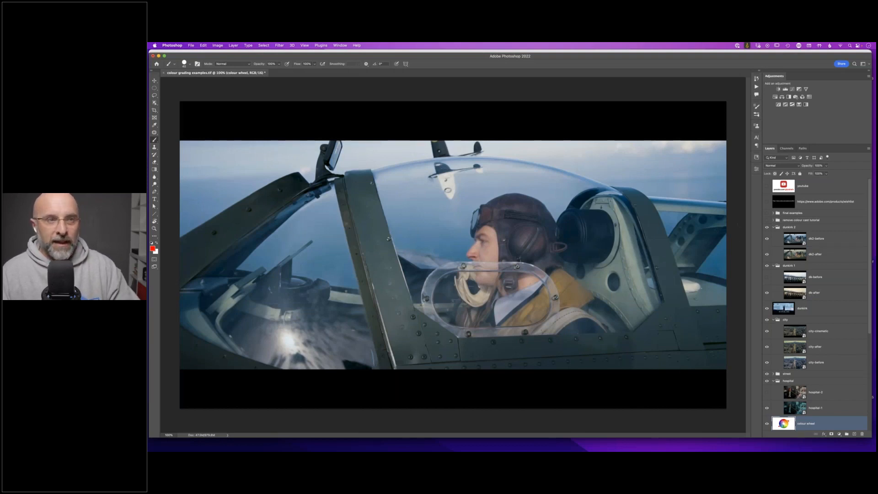
left_click(766, 239)
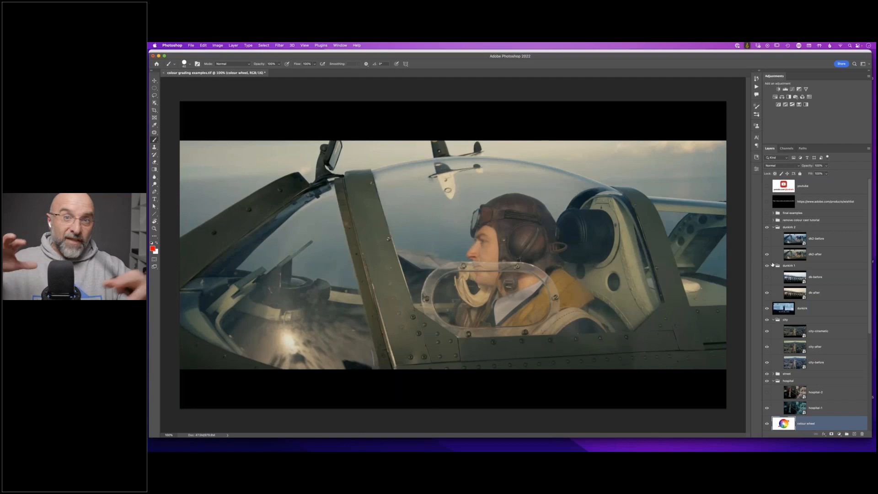
left_click(773, 227)
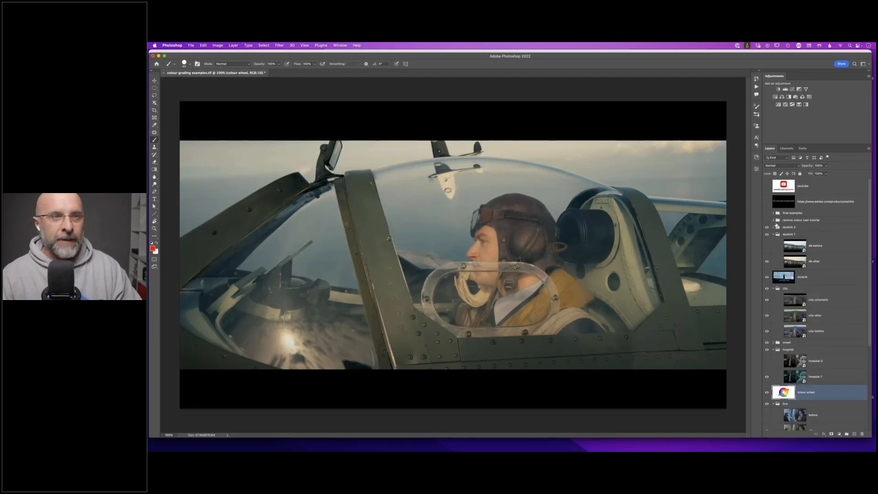
- Expand and show the remove colour cast tutorial group, and select the after layer in the dunkirk 1 group
left_click(773, 220)
left_click(768, 221)
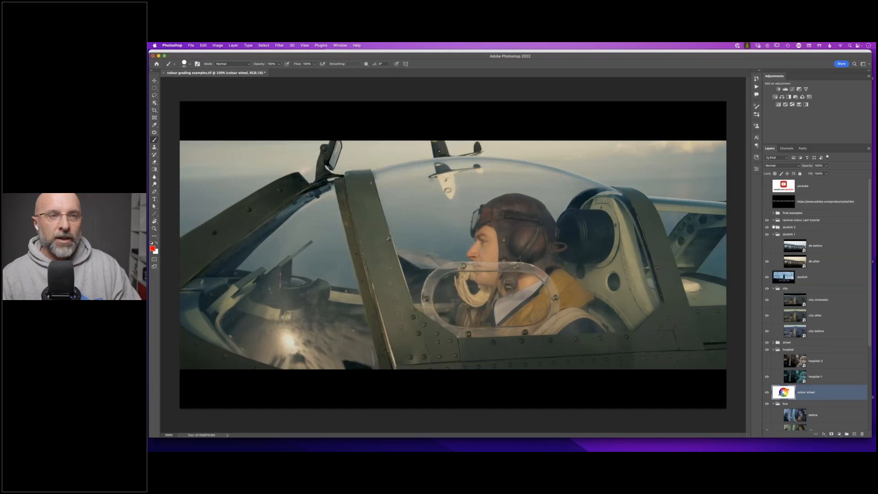
left_click(775, 222)
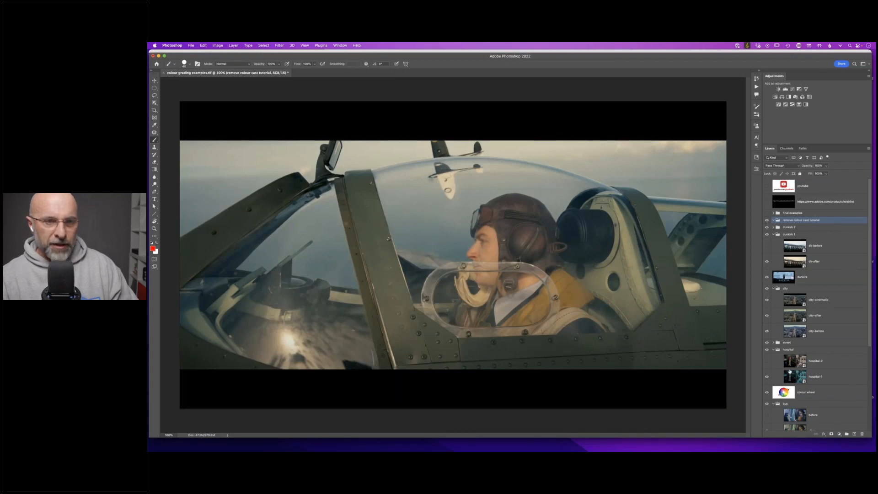
left_click(776, 262)
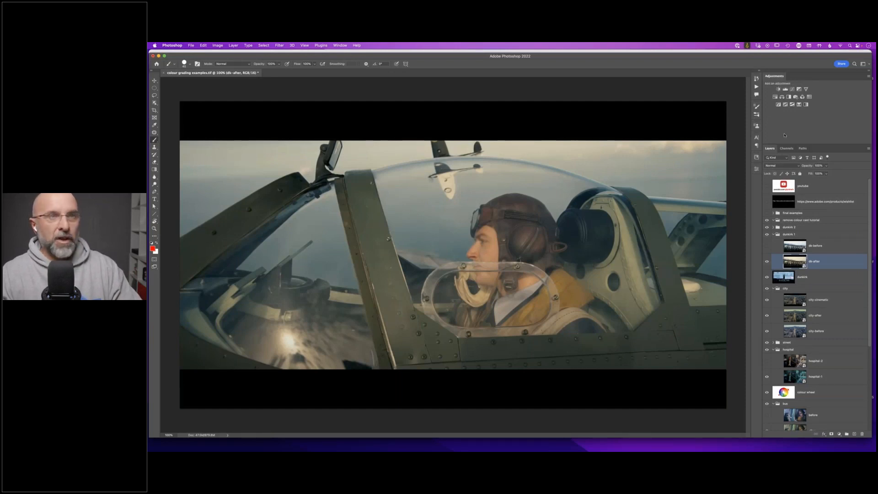
- Add a Levels adjustment above the dk-after layer and try the Find Dark & Light Colors auto correction on it
left_click(785, 89)
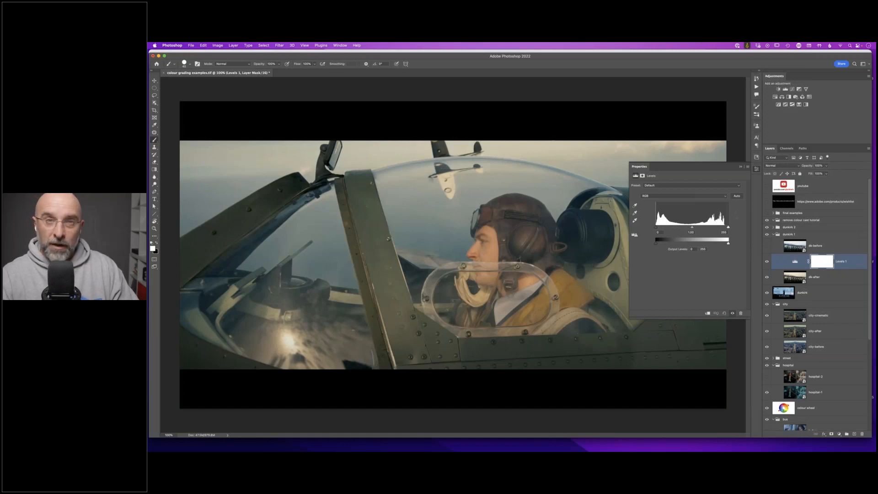
left_click(736, 197, "alt")
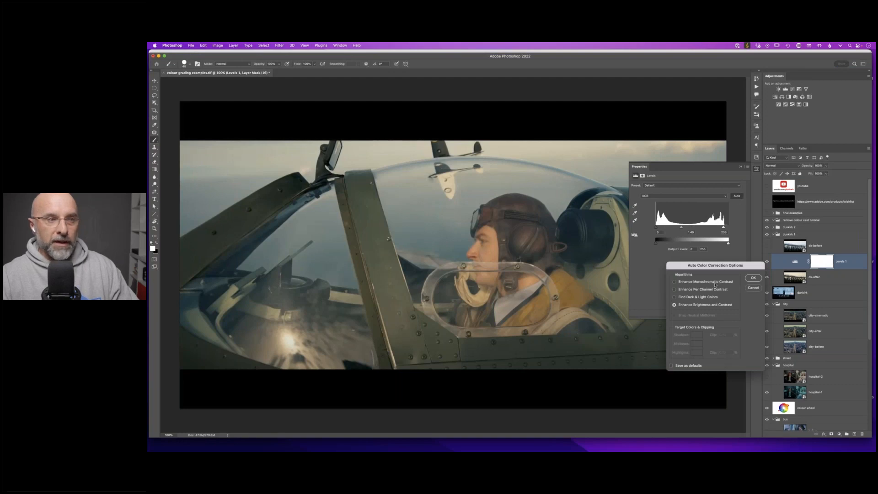
left_click_drag(704, 265, 691, 259)
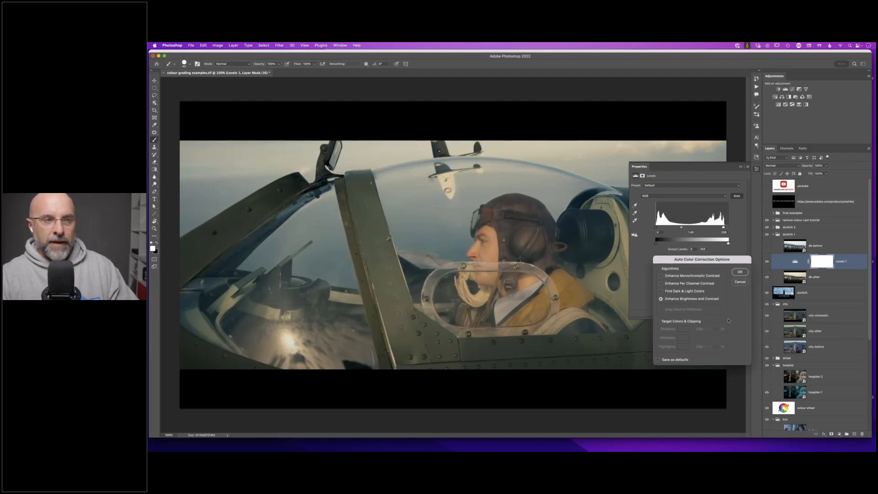
left_click(661, 291)
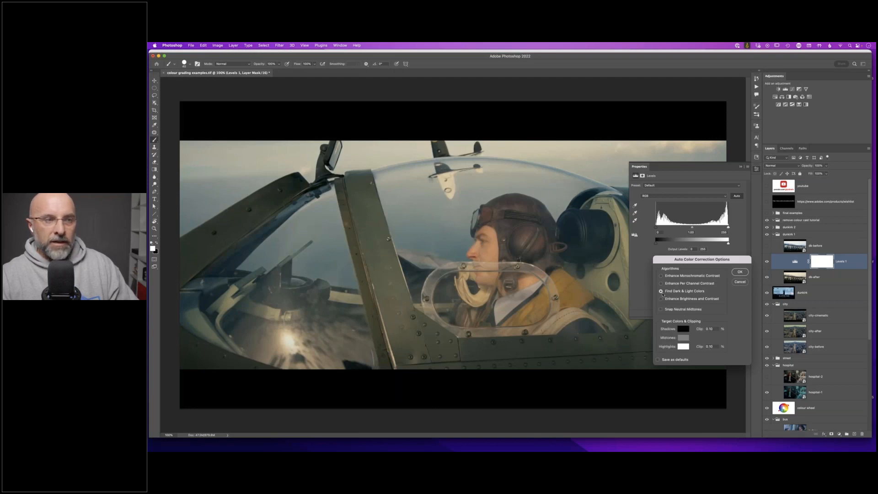
left_click(741, 281)
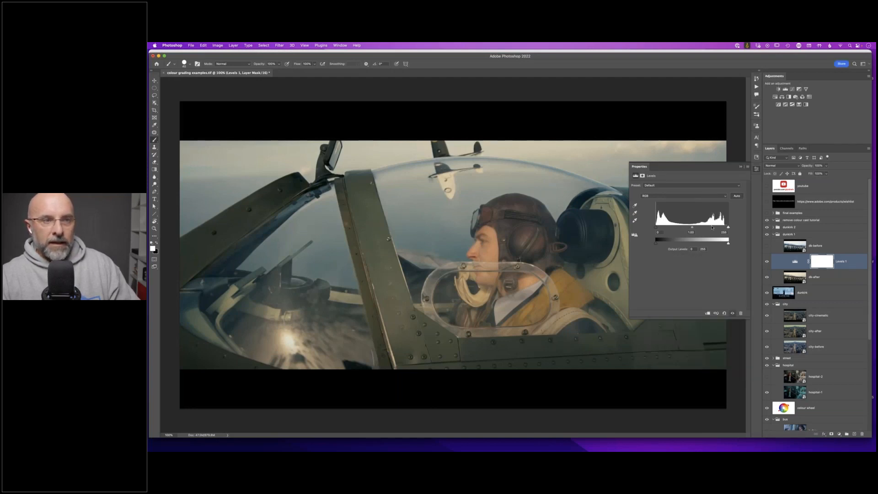
- Hide the remove colour cast tutorial group, check the dunkirk groups' visibility, expand the dunkirk 2 group and select its dk2-after layer
left_click(756, 169)
left_click(767, 220)
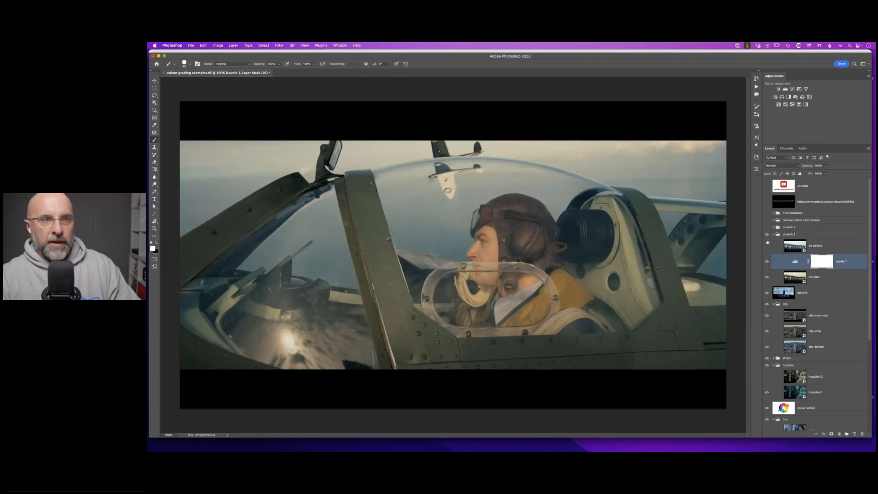
left_click(767, 228)
left_click(767, 235)
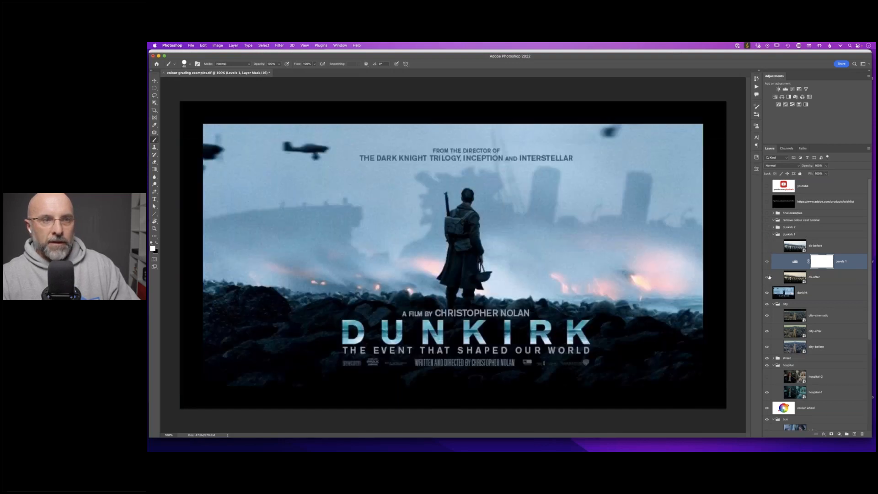
left_click(767, 234)
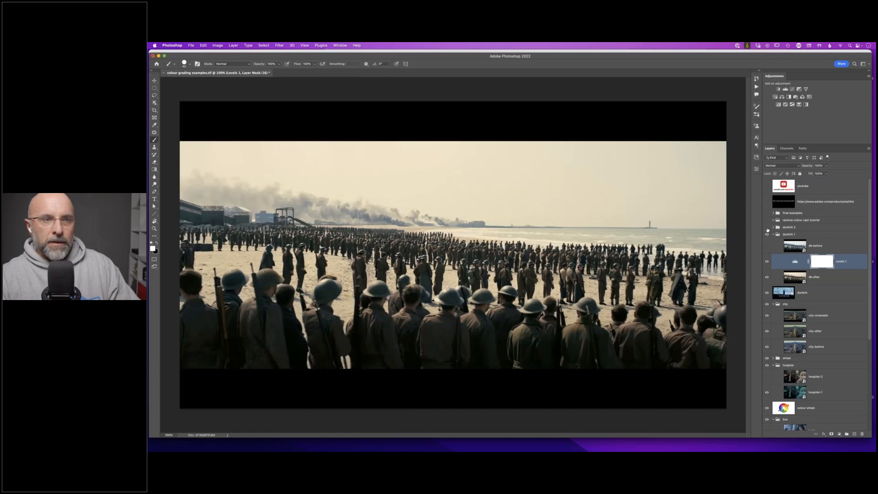
left_click(767, 227)
left_click(773, 227)
left_click(793, 254)
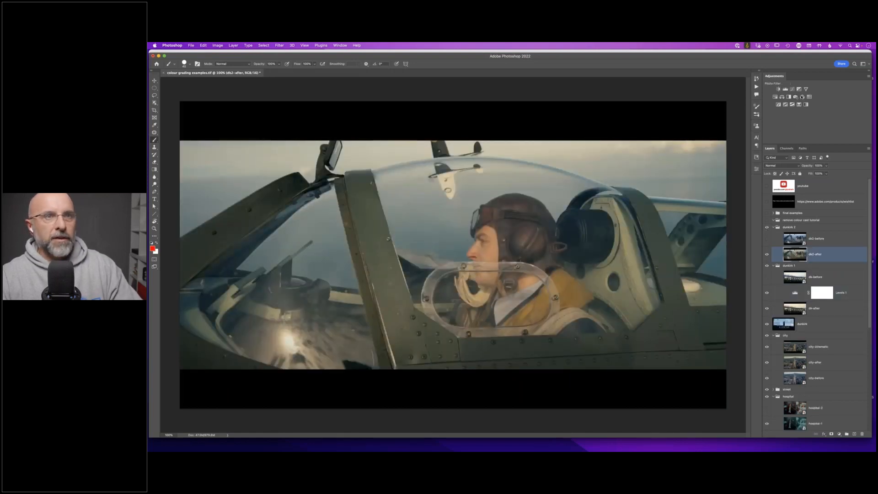
- Add a Levels adjustment above dk2-after and remove the colour cast with the Find Dark & Light Colors auto option
left_click(785, 89)
left_click(737, 196, "alt")
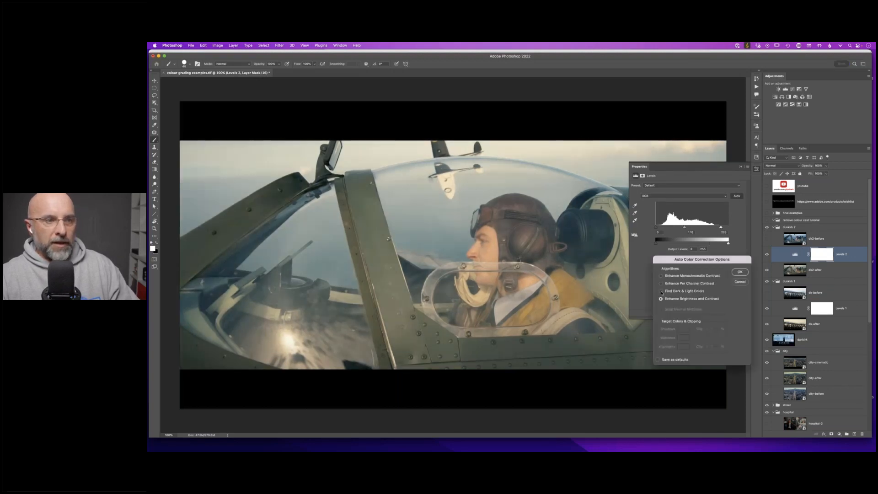
left_click(663, 291)
left_click(738, 272)
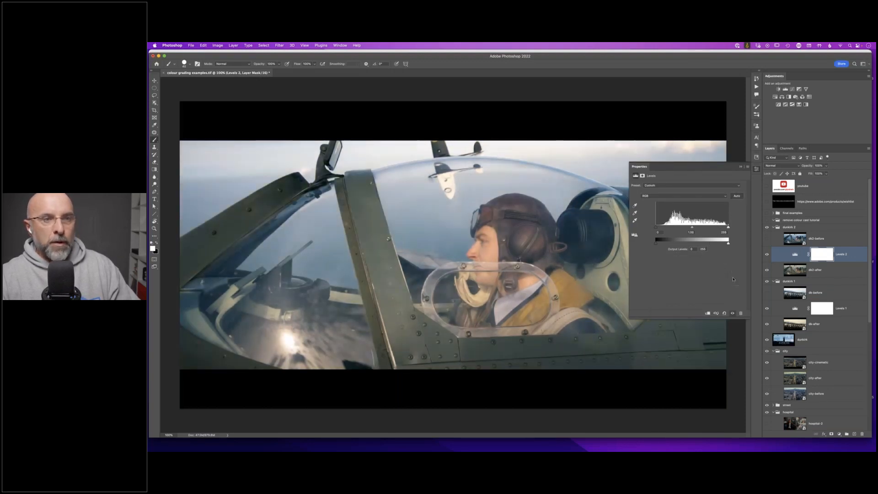
- Toggle the new Levels layer off and on to compare the cockpit scene before and after, and close its properties
left_click(767, 256)
left_click(767, 256)
left_click(767, 256)
left_click(766, 254)
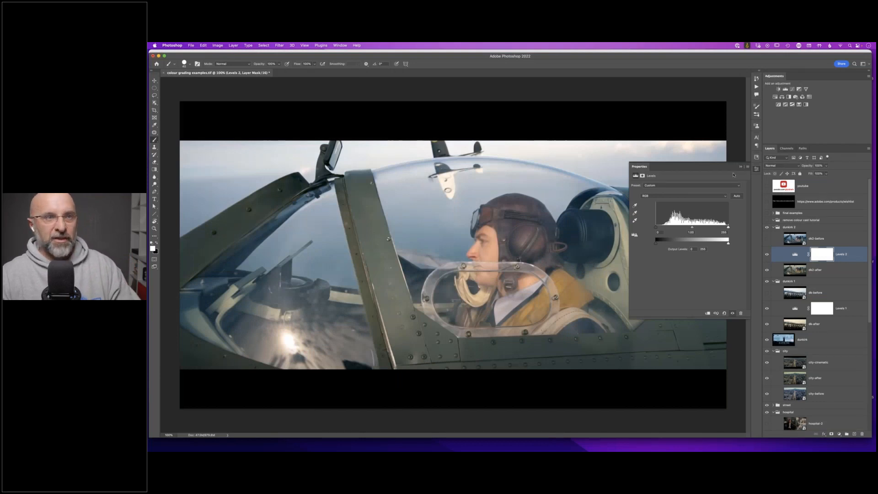
left_click(756, 169)
- Delete the Levels adjustment and the dk2-after layer from the dunkirk 2 group
left_click(794, 255)
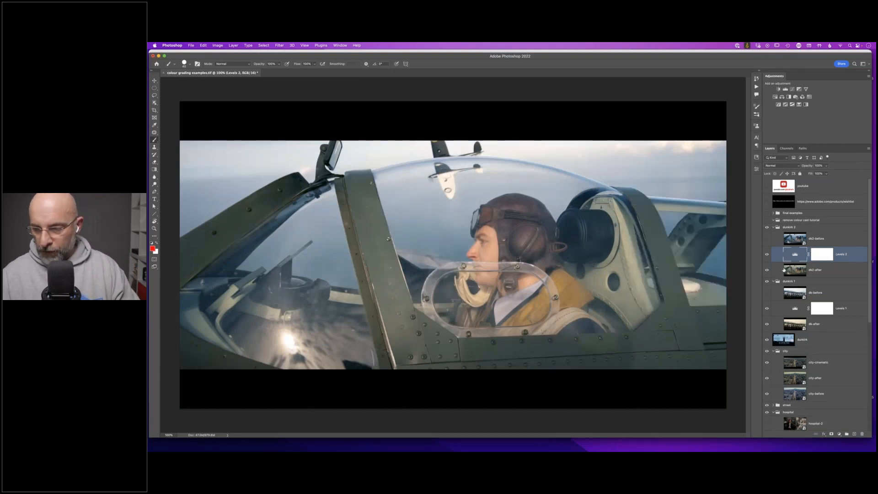
key("Delete")
key("Delete")
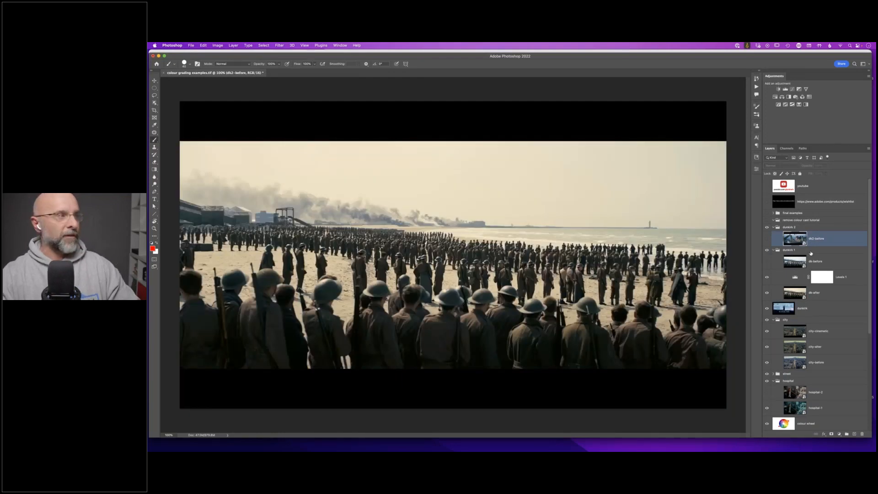
- Switch to Lightroom Classic with the black-to-white gradient image open in Develop
key("super+Tab")
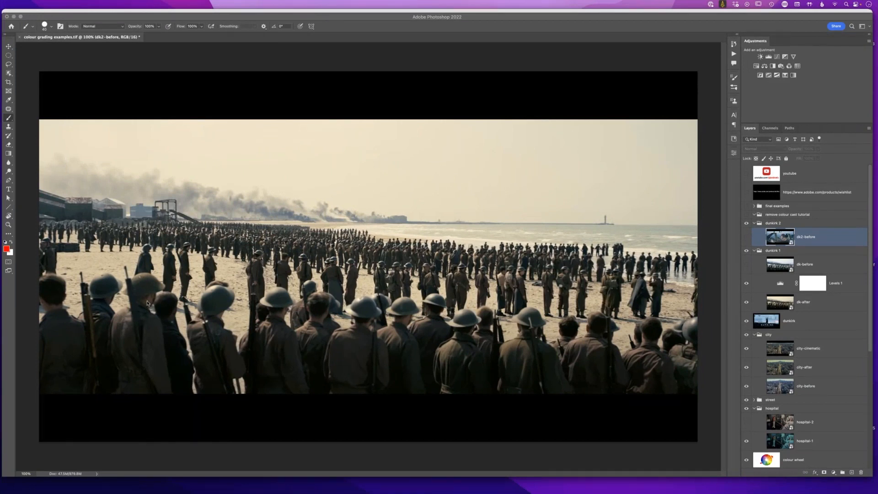
key("super+Tab")
key("super+Tab")
key("super+Tab")
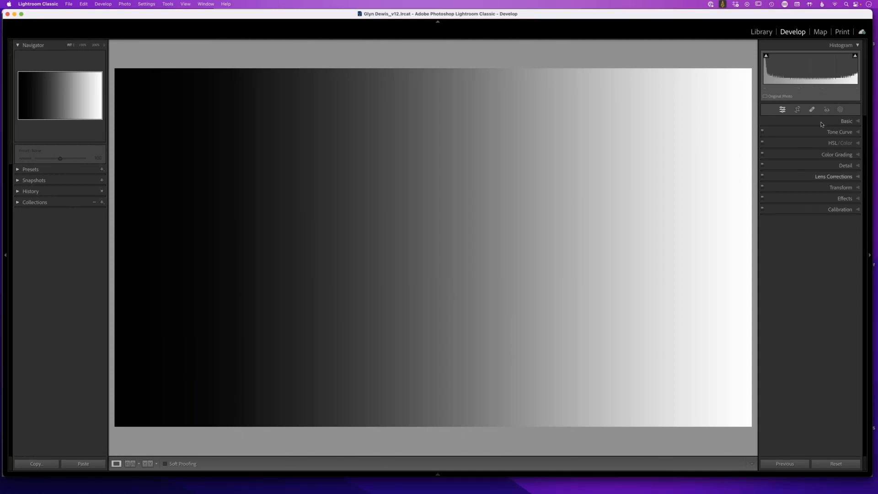
- Look through the Basic adjustments, collapse them and expand the Color Grading controls
left_click(859, 122)
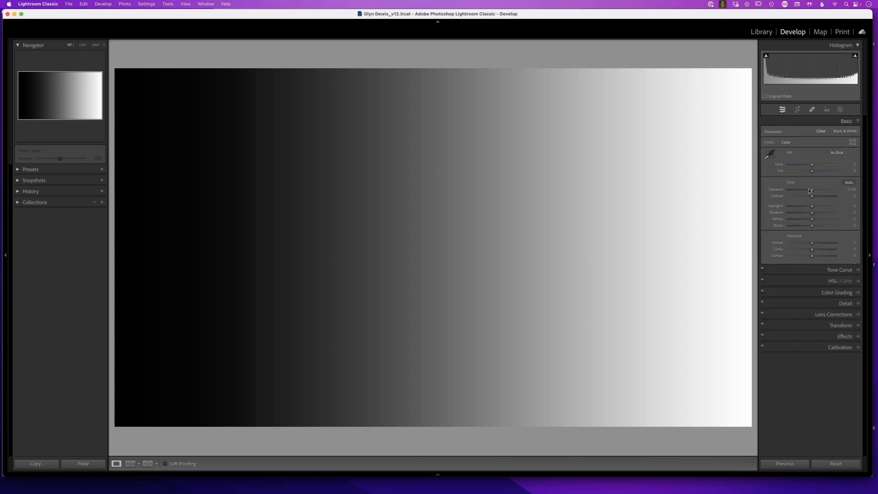
left_click(858, 122)
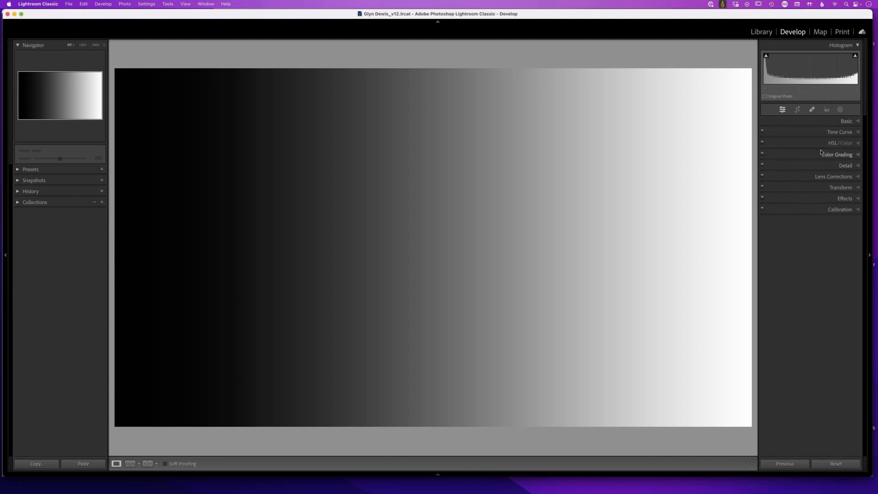
left_click(857, 157)
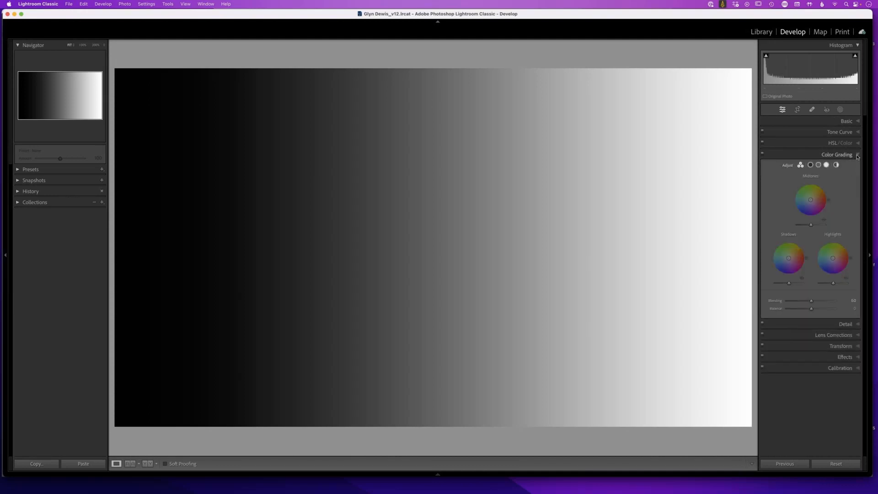
left_click(858, 156)
left_click(858, 157)
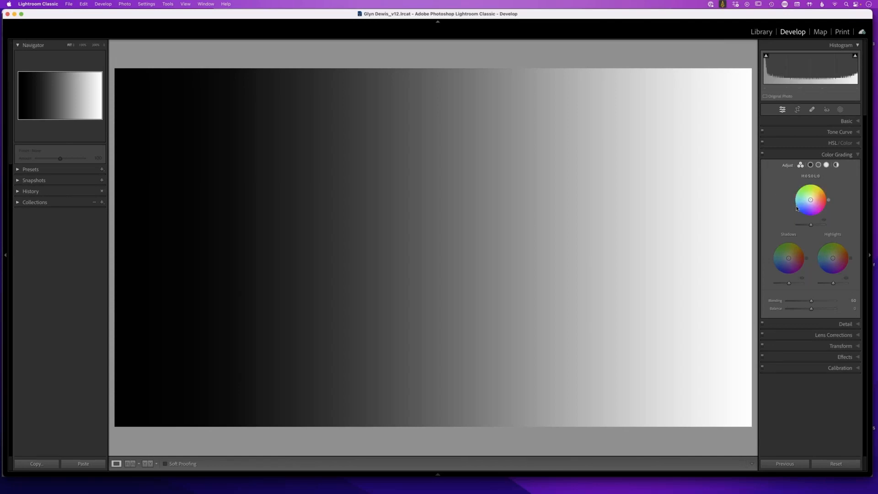
- View the Lightroom Classic version information and close it
left_click(38, 4)
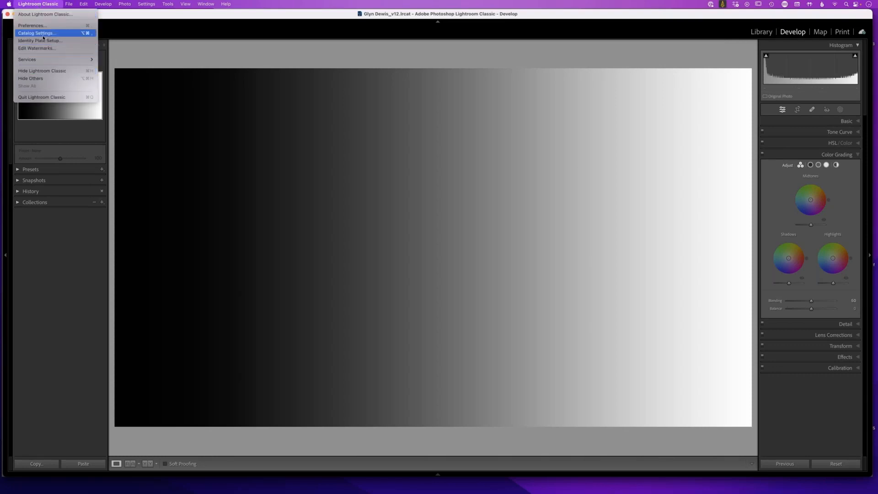
left_click(42, 15)
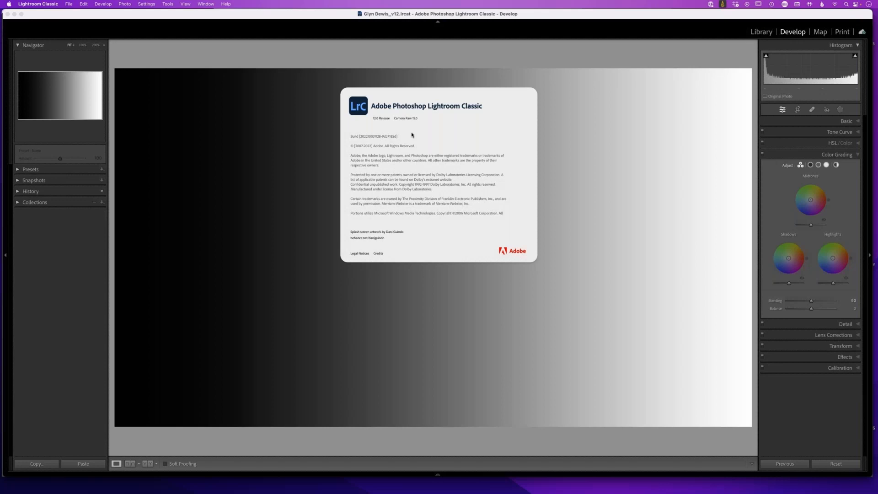
left_click(456, 167)
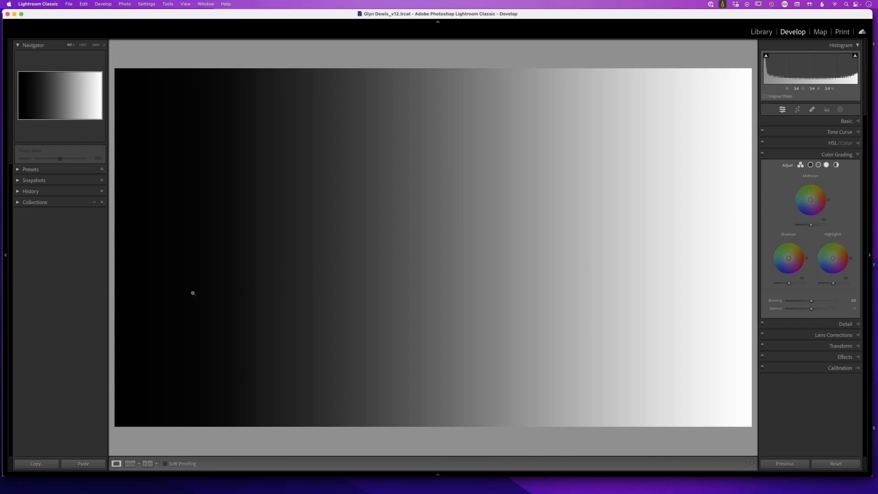
- Tint the gradient's shadows blue and highlights yellow with Balance at +2, and reset both colour wheels
key("super+Tab")
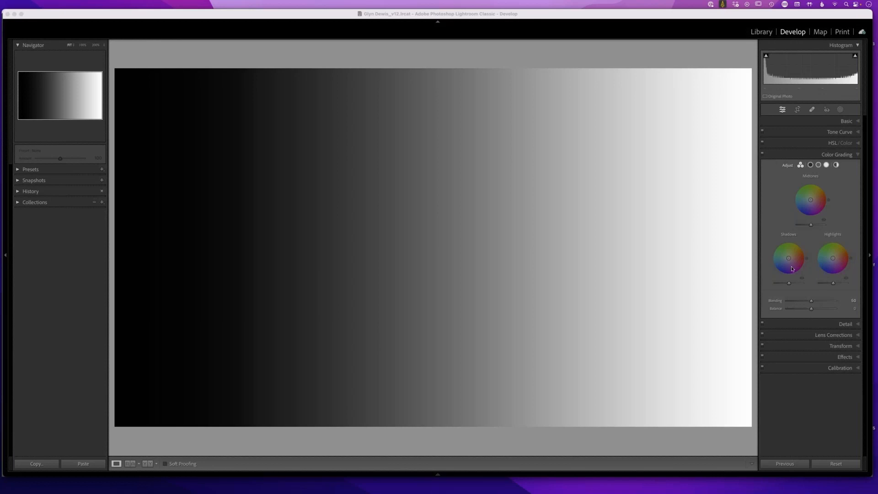
left_click_drag(788, 260, 834, 254)
mouse_move(812, 309)
left_mouse_down()
mouse_move(795, 309)
mouse_move(830, 309)
mouse_move(803, 309)
mouse_move(811, 309)
left_mouse_up()
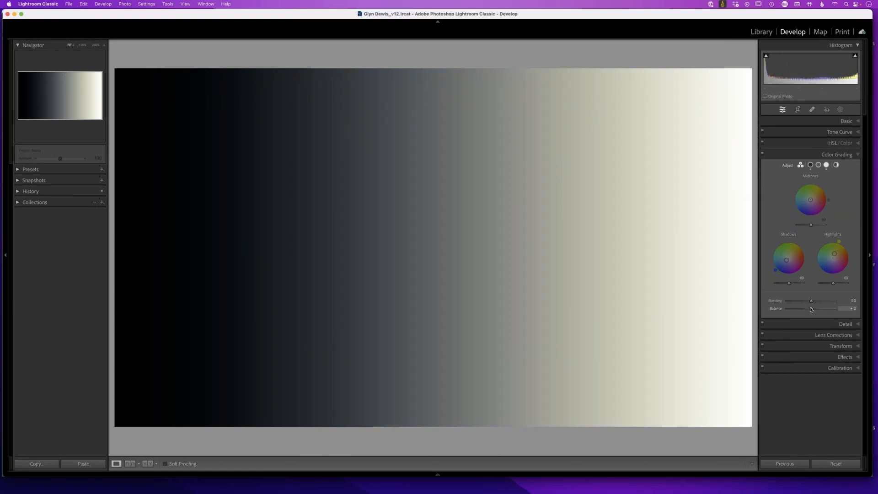
double_click(786, 260)
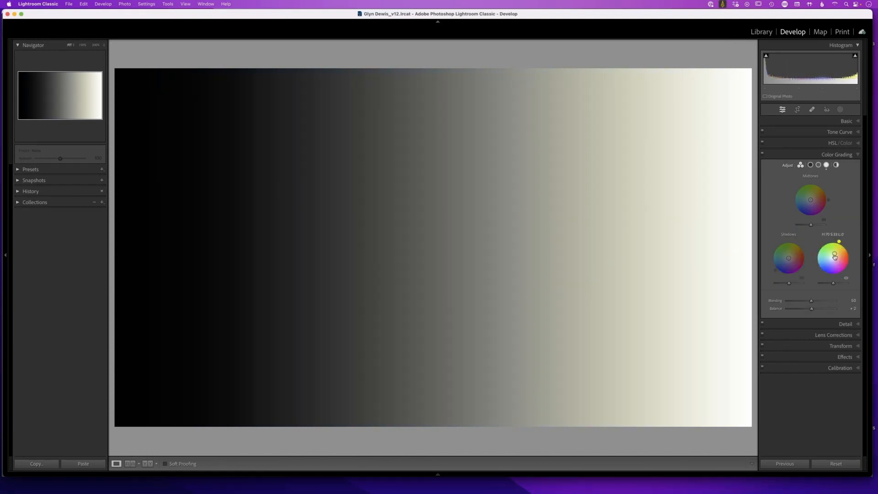
double_click(834, 255)
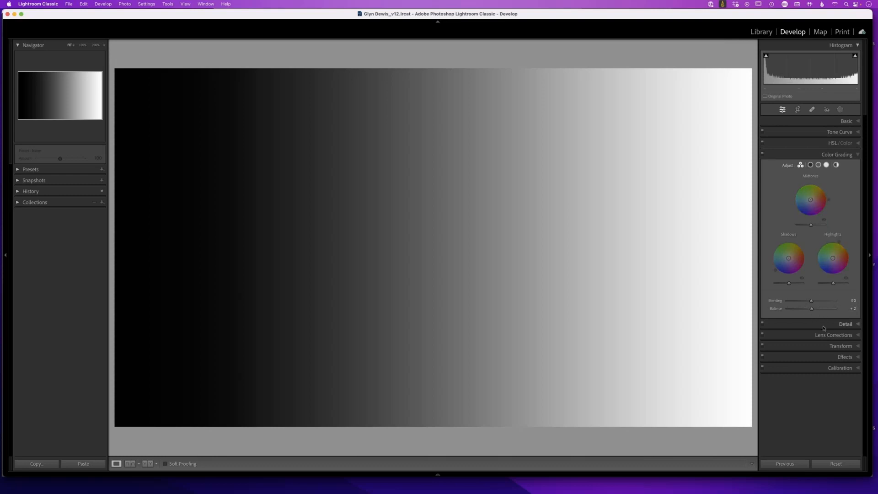
- Try a strong green tint in the gradient's shadows and reset the shadows wheel
key("super+Tab")
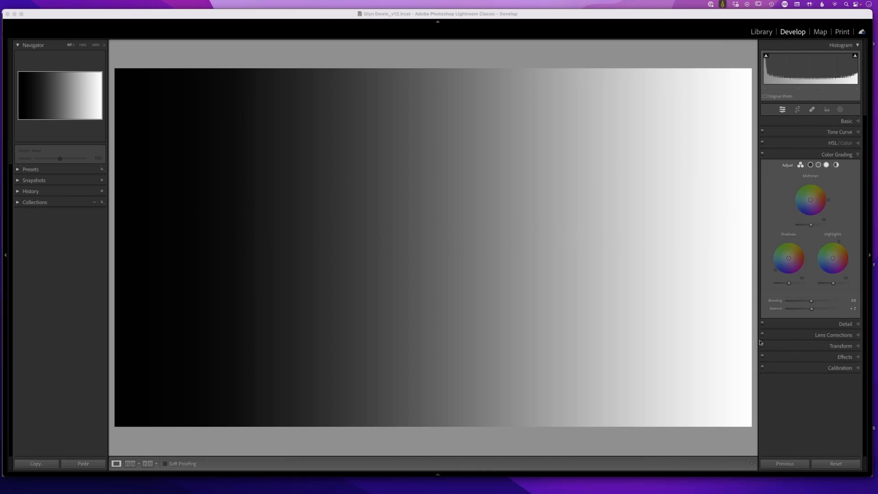
left_click(787, 260)
left_click_drag(787, 260, 780, 244)
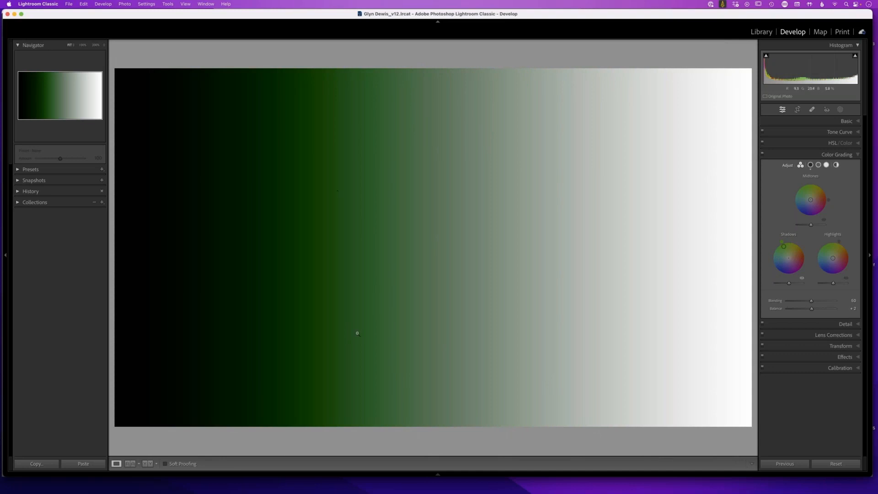
left_click_drag(783, 246, 799, 264)
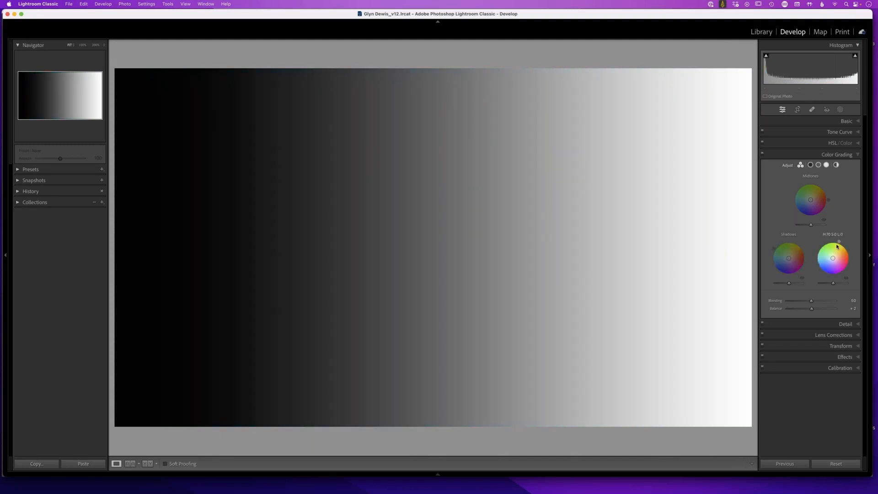
- Try purple and blue tints in the highlights and a tint in the midtones, resetting each wheel
left_click_drag(846, 273, 809, 278)
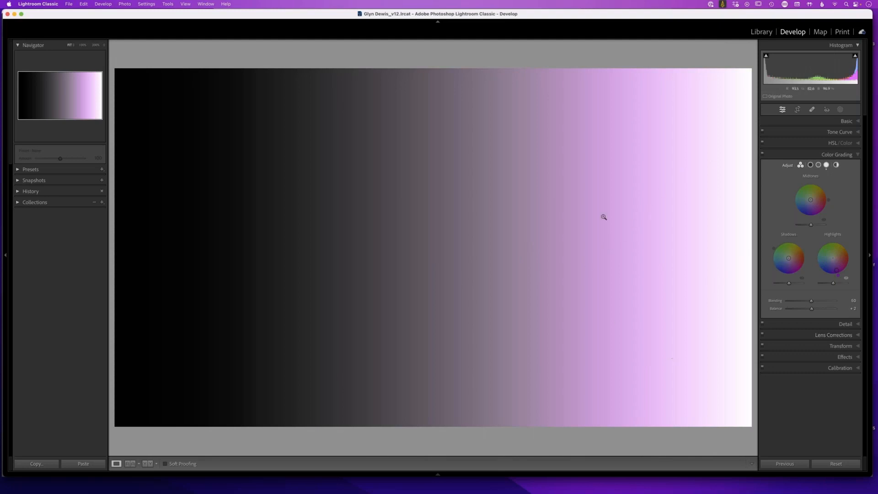
left_click_drag(838, 275, 818, 279)
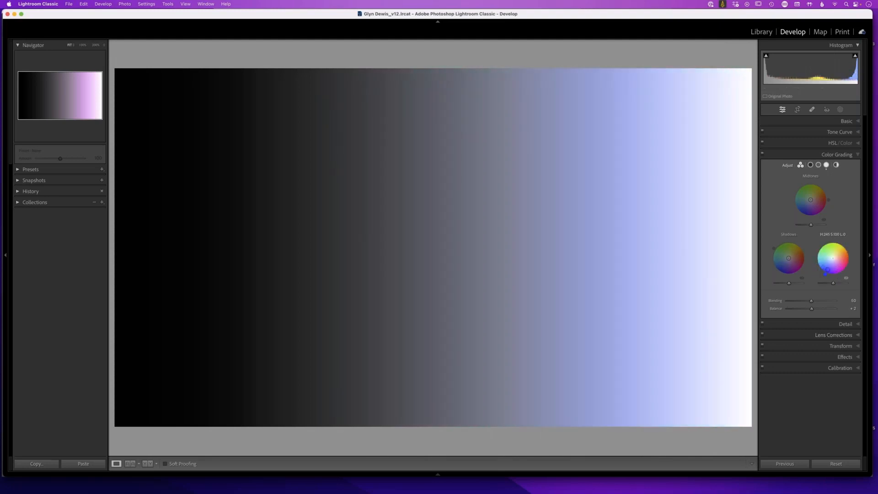
double_click(832, 258)
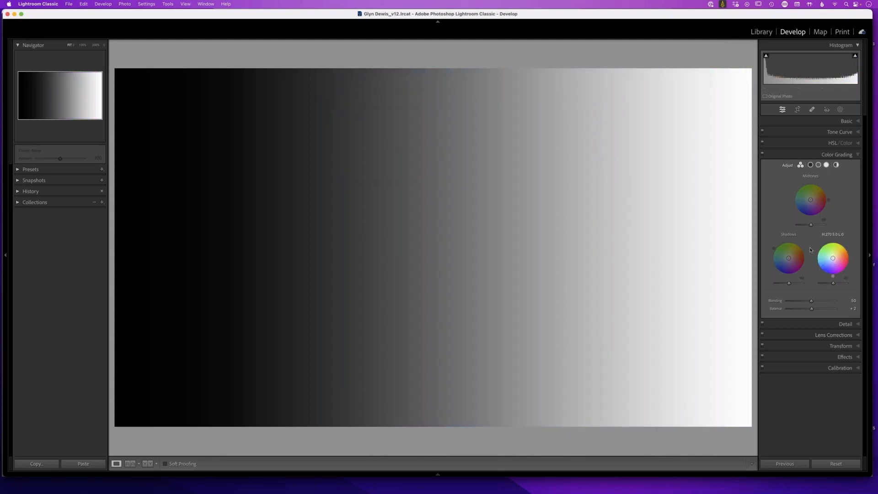
mouse_move(810, 201)
left_mouse_down()
mouse_move(821, 214)
mouse_move(794, 211)
mouse_move(799, 181)
mouse_move(805, 219)
mouse_move(828, 212)
mouse_move(798, 192)
mouse_move(786, 198)
mouse_move(830, 213)
mouse_move(796, 213)
mouse_move(800, 192)
left_mouse_up()
double_click(811, 202)
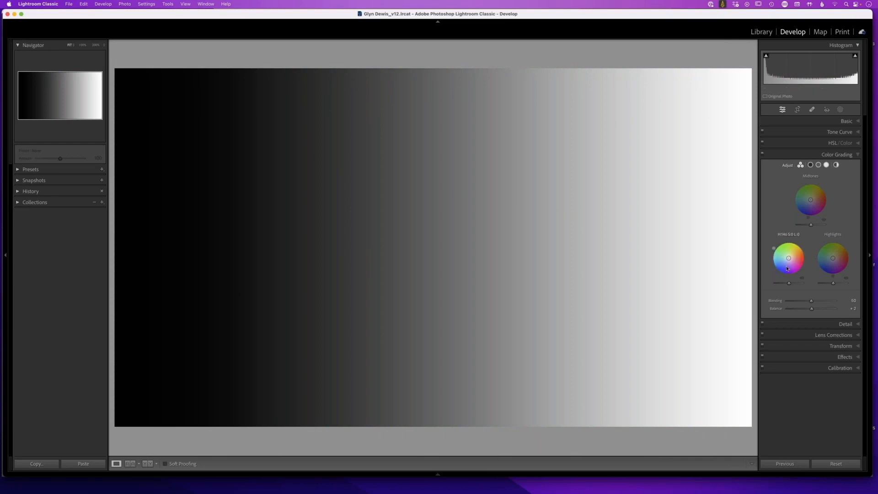
- Tint the gradient's shadows a saturated green in Color Grading
left_click_drag(789, 263, 763, 237)
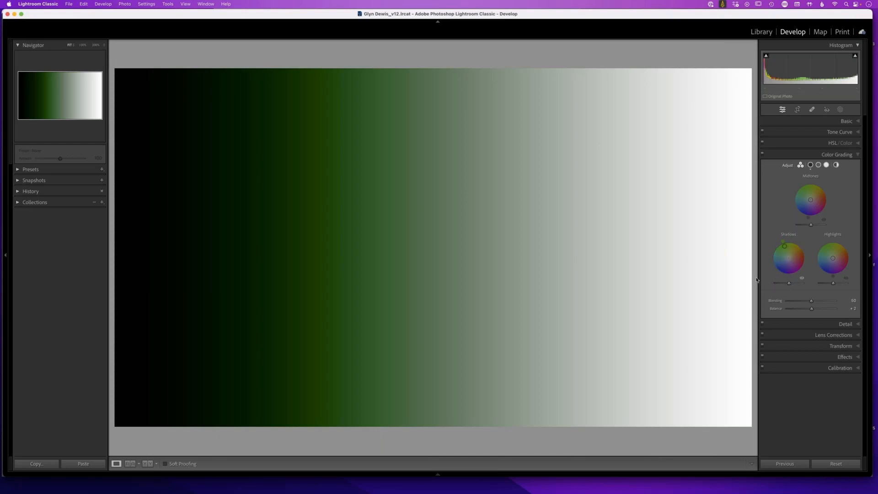
- Try a saturated blue shadows tint with the shadows luminance raised and lowered, and reset the shadows wheel's colour
left_click_drag(783, 245, 761, 282)
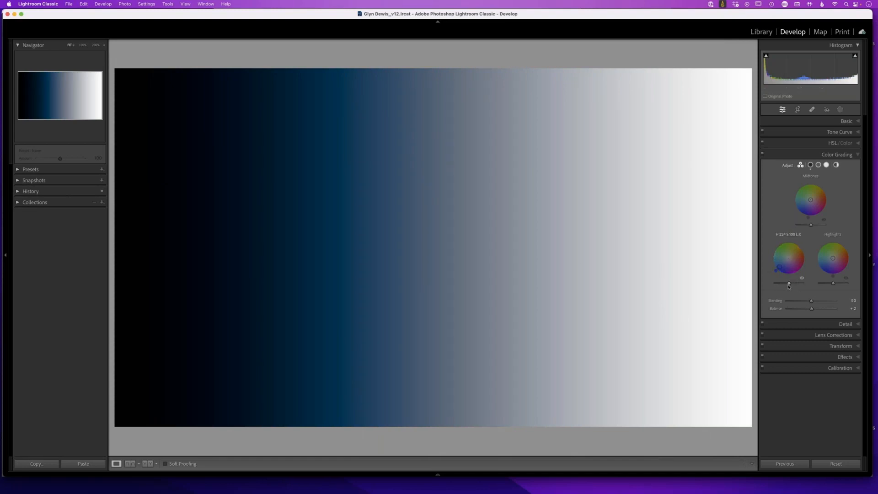
left_click_drag(790, 284, 797, 285)
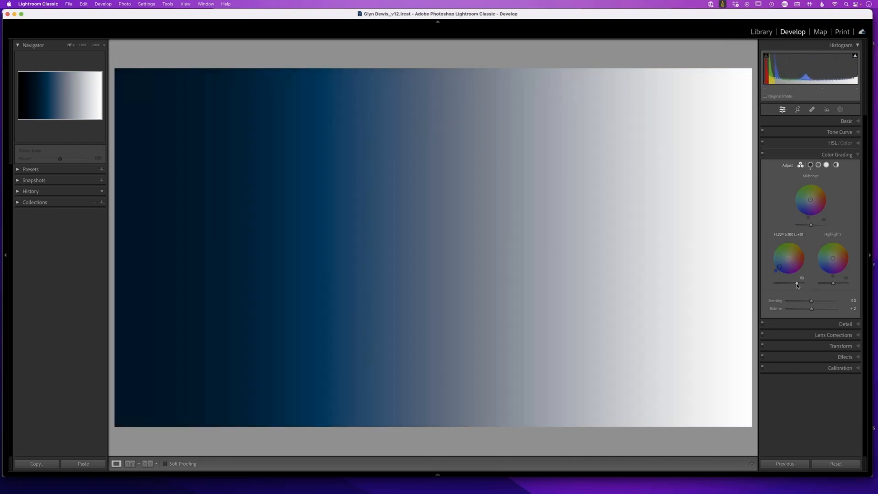
left_click_drag(798, 286, 796, 284)
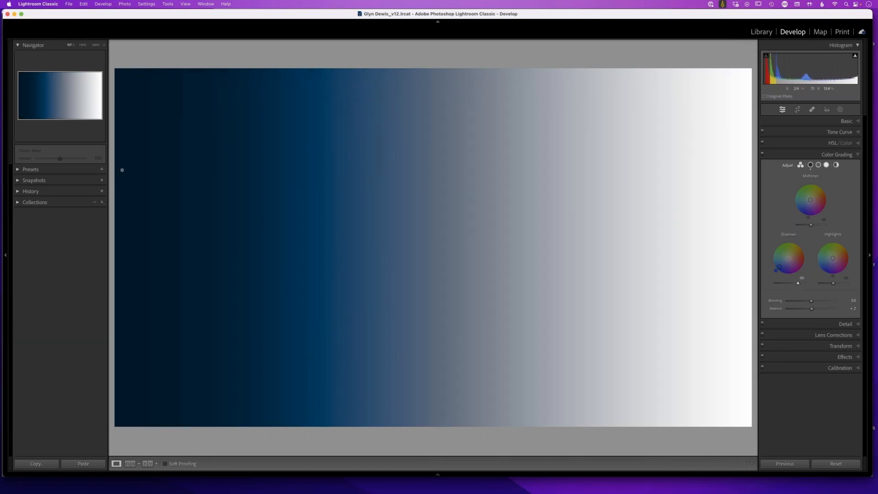
left_click_drag(797, 286, 786, 284)
double_click(787, 258)
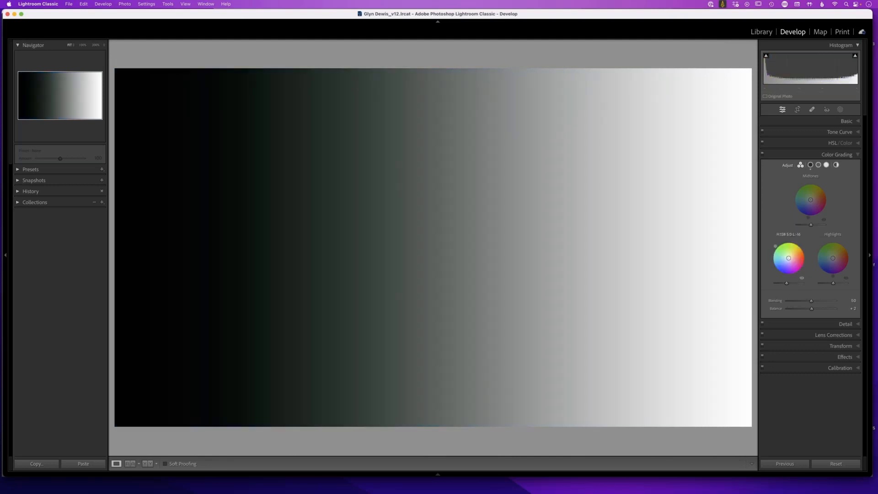
- Try a saturated pink highlights tint with reduced highlights luminance, and reset the highlights wheel's colour
left_click_drag(832, 259, 850, 267)
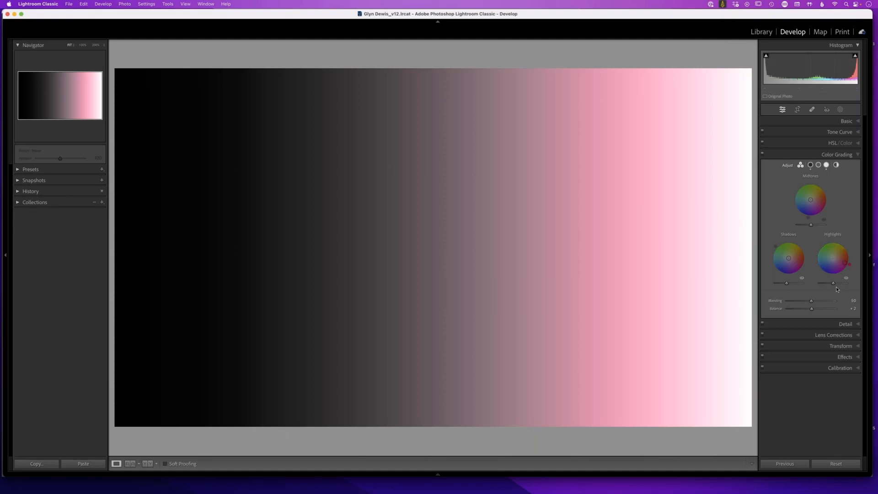
left_click_drag(833, 284, 832, 284)
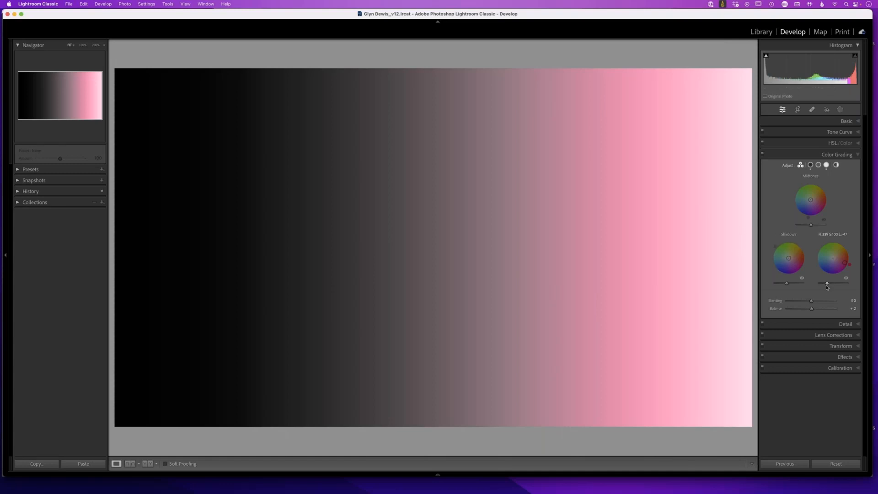
double_click(832, 259)
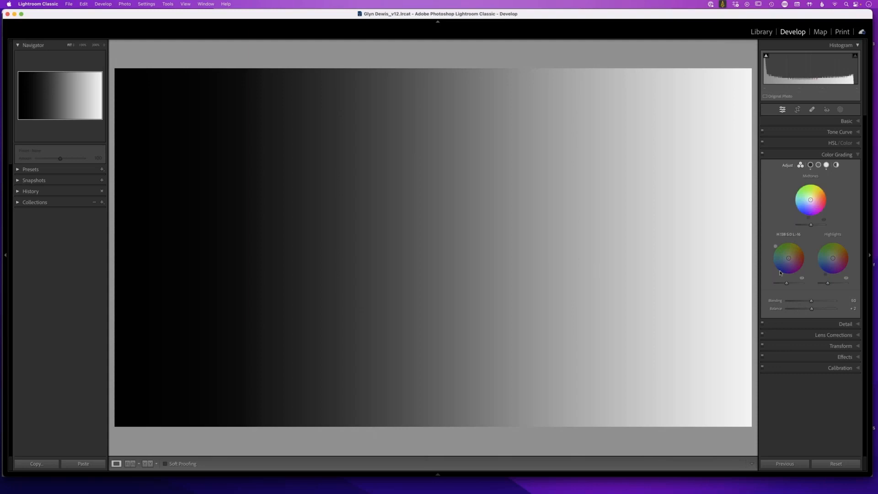
- Tint the gradient's shadows blue, midtones green and highlights red in Color Grading
left_click_drag(786, 265, 774, 272)
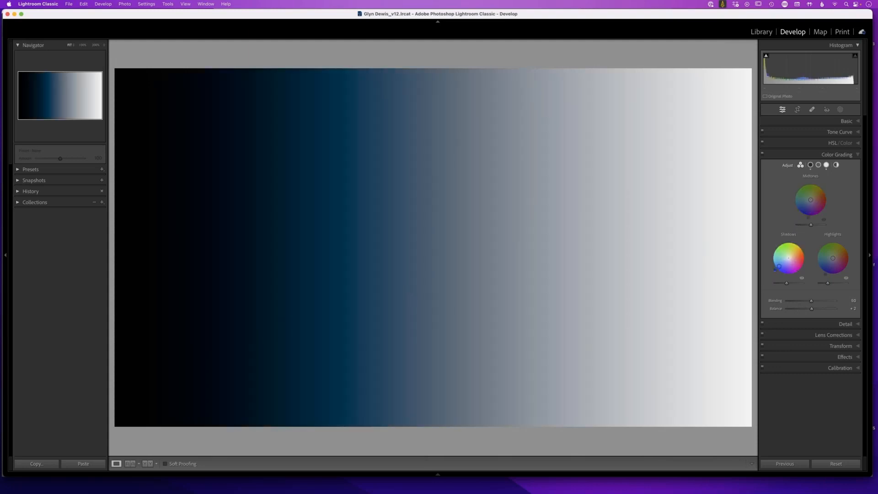
mouse_move(810, 200)
left_mouse_down()
mouse_move(824, 190)
mouse_move(805, 188)
left_mouse_up()
left_click_drag(834, 259, 851, 256)
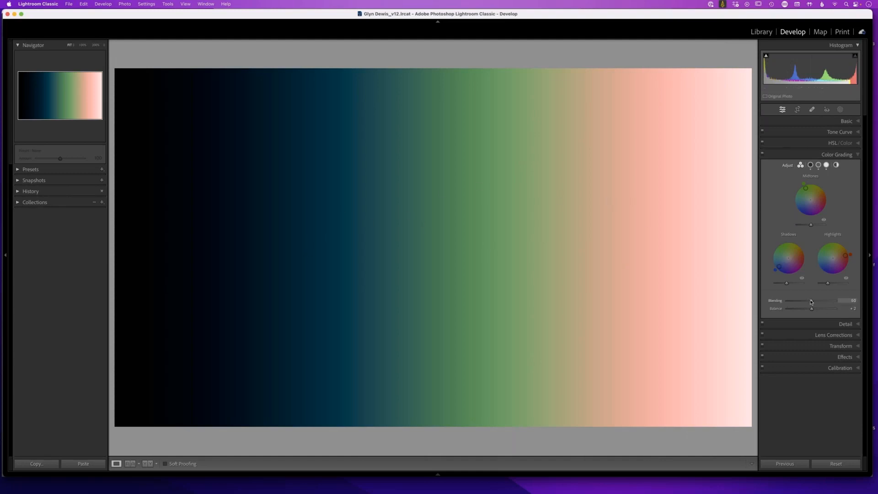
- Try low and high Blending amounts on the three-colour grade, and reset Blending to 50
left_click_drag(798, 300, 773, 295)
left_click_drag(788, 301, 829, 306)
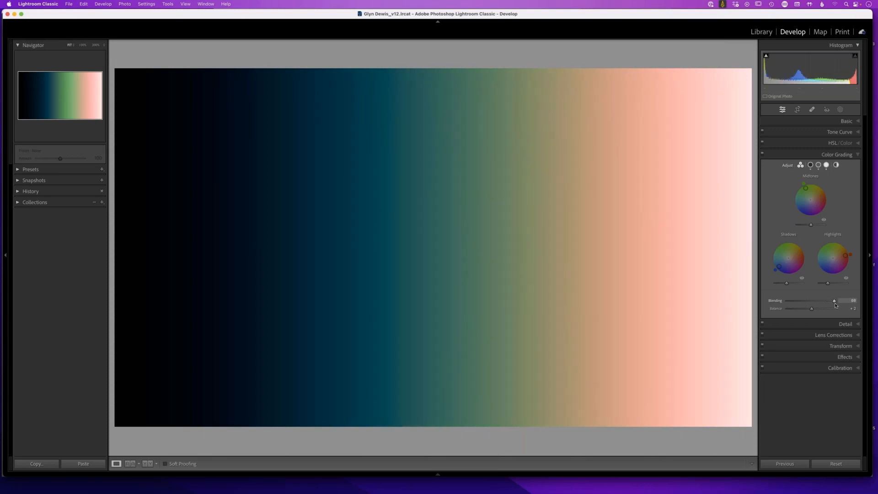
left_click_drag(835, 303, 813, 301)
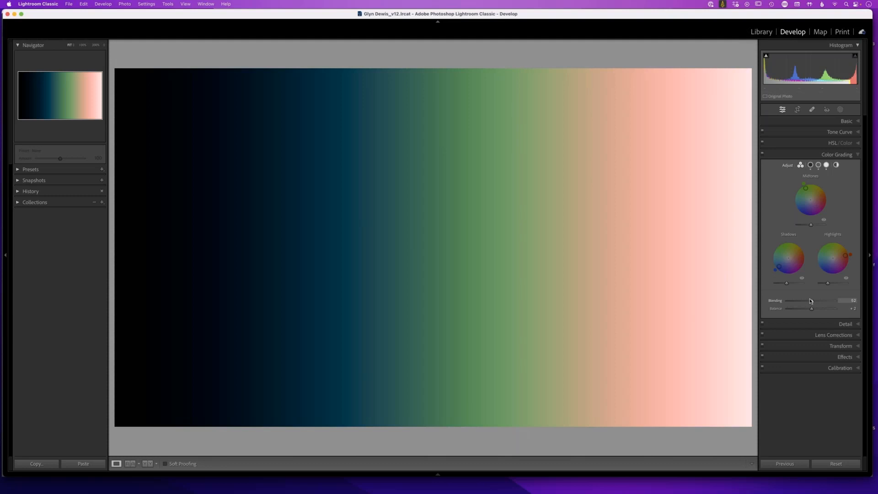
double_click(769, 301)
- Try shifting Balance towards the shadows and to +79 towards the highlights, and reset it to 0
left_click_drag(809, 310, 795, 309)
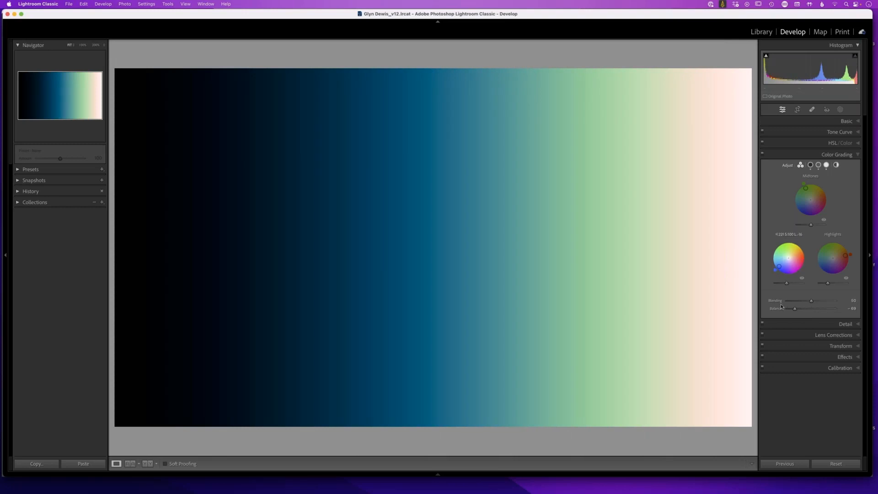
left_click_drag(793, 309, 792, 309)
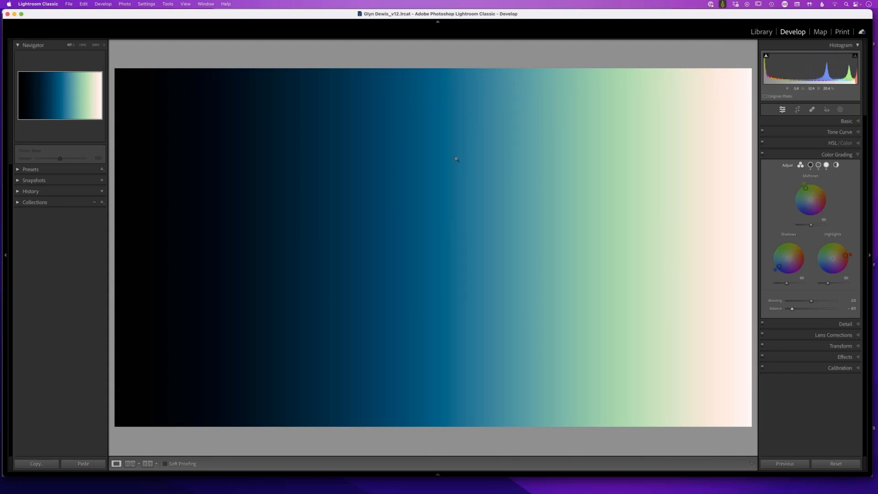
left_click_drag(793, 310, 802, 311)
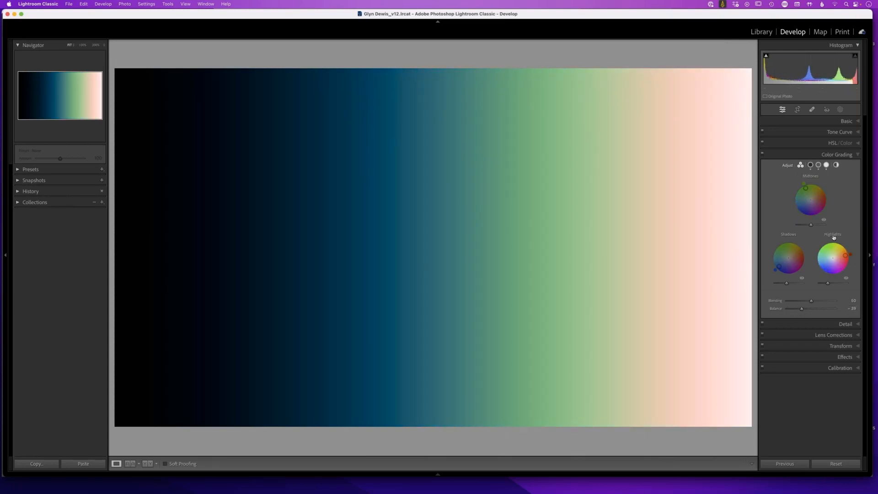
left_click_drag(802, 310, 831, 312)
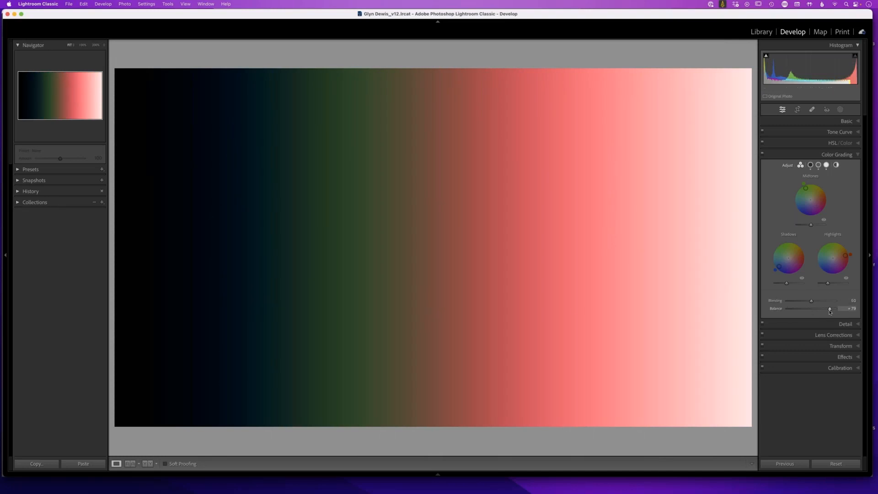
double_click(776, 309)
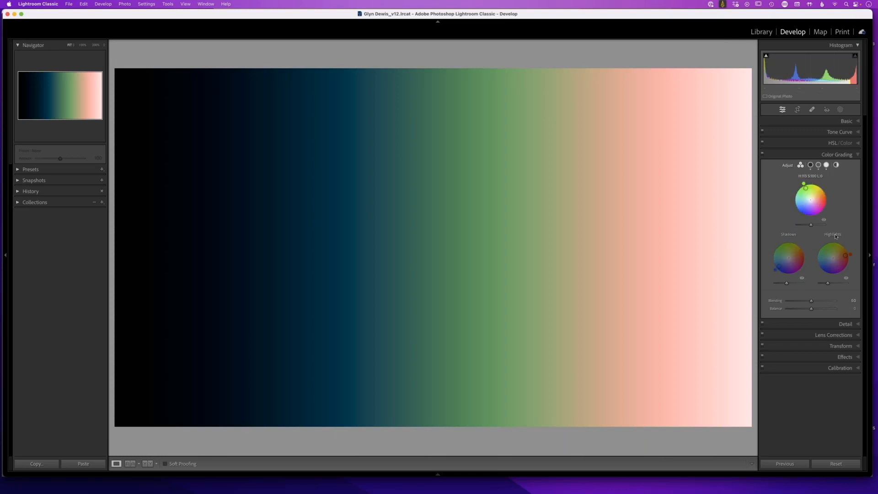
- Temporarily hide the shadows, midtones and highlights tints one at a time to compare their effect on the gradient
left_click(802, 280)
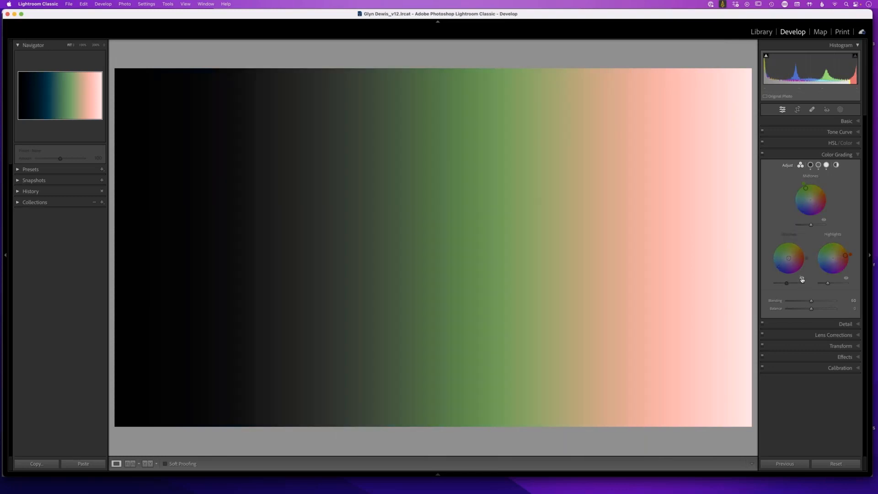
left_click(824, 220)
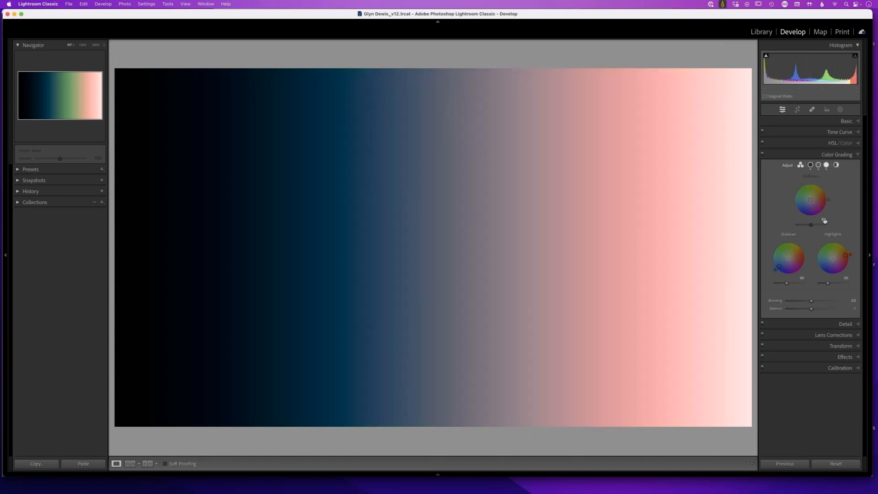
left_click(846, 279)
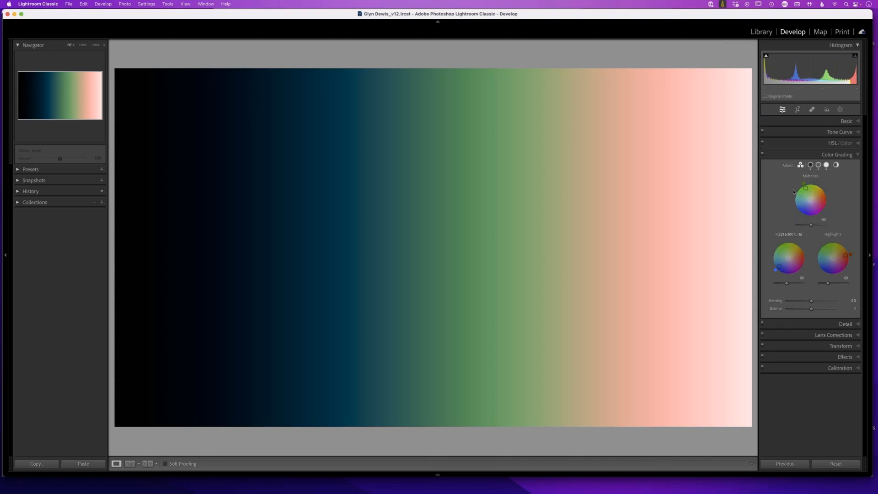
- Reset the midtones wheel's colour, and reset all remaining Color Grading adjustments
double_click(812, 202)
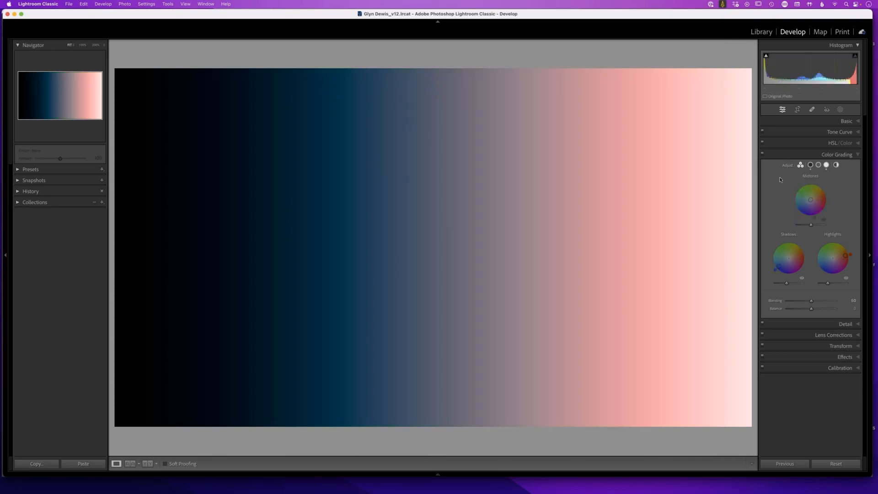
key("alt")
left_click(788, 167, "alt")
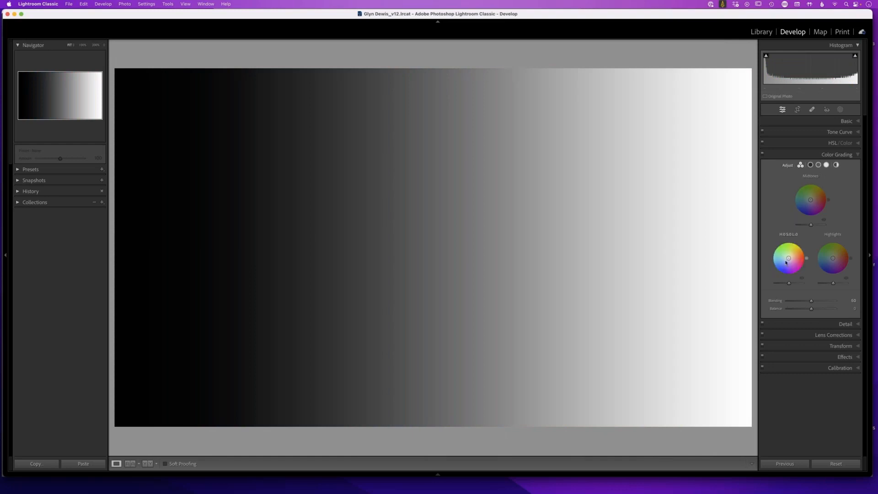
- Try varying the hue and saturation of a blue shadows tint, and return the shadows wheel to neutral
left_click_drag(786, 263, 759, 238)
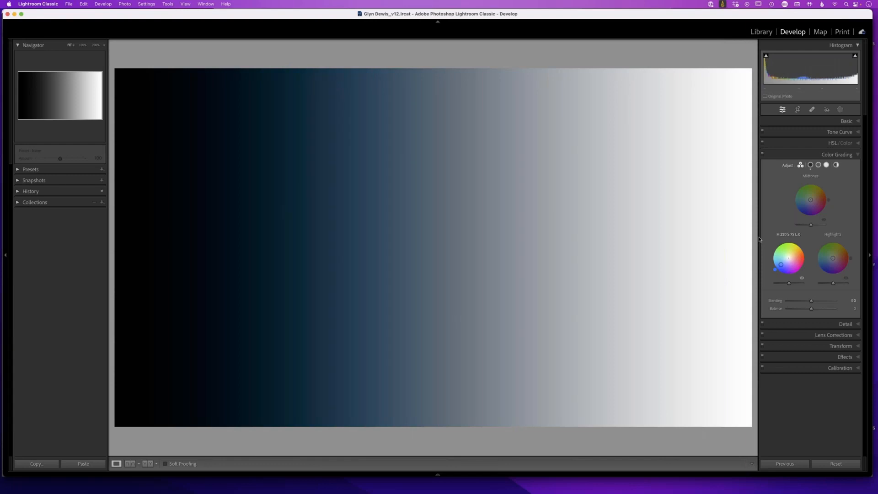
left_click_drag(760, 239, 760, 240)
left_click_drag(764, 235, 774, 256)
mouse_move(783, 265)
left_mouse_down()
mouse_move(779, 257)
mouse_move(781, 266)
mouse_move(796, 265)
mouse_move(794, 250)
mouse_move(780, 245)
mouse_move(797, 247)
mouse_move(776, 259)
mouse_move(788, 246)
mouse_move(793, 267)
mouse_move(797, 251)
mouse_move(795, 265)
mouse_move(782, 262)
left_mouse_up()
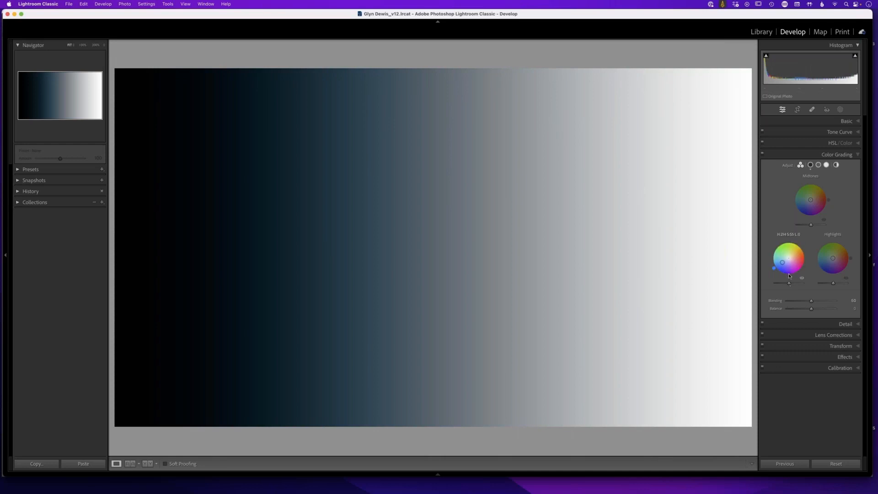
mouse_move(782, 263)
left_mouse_down()
mouse_move(769, 259)
mouse_move(775, 273)
left_mouse_up()
mouse_move(782, 265)
left_mouse_down()
mouse_move(788, 250)
mouse_move(782, 267)
mouse_move(788, 258)
left_mouse_up()
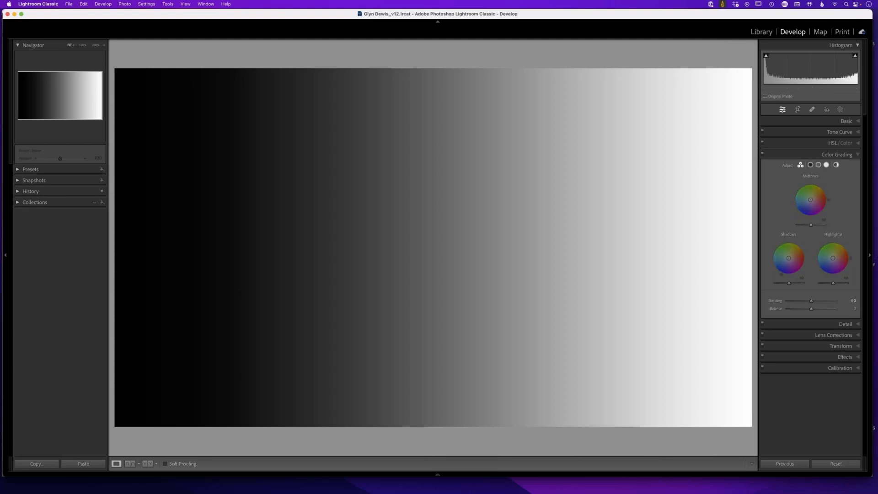
- Show the midtones wheel on its own, return to the three-way view, and open the enlarged shadows wheel
left_click(818, 165)
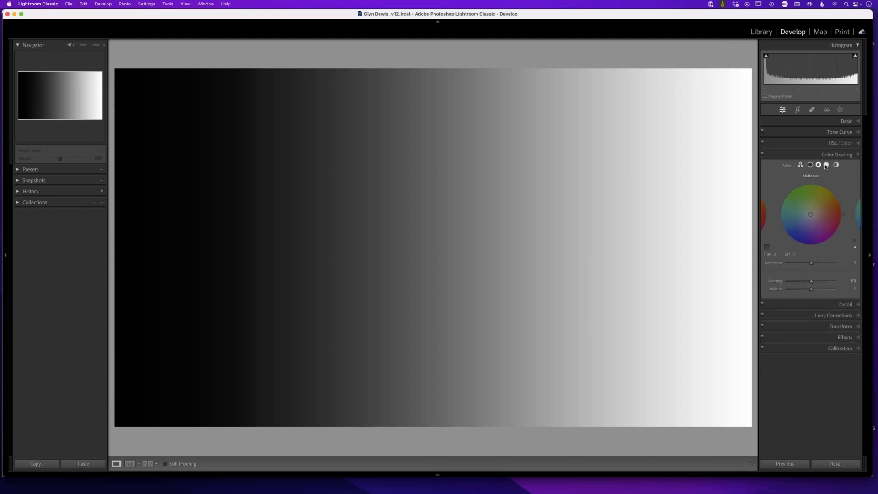
left_click(801, 168)
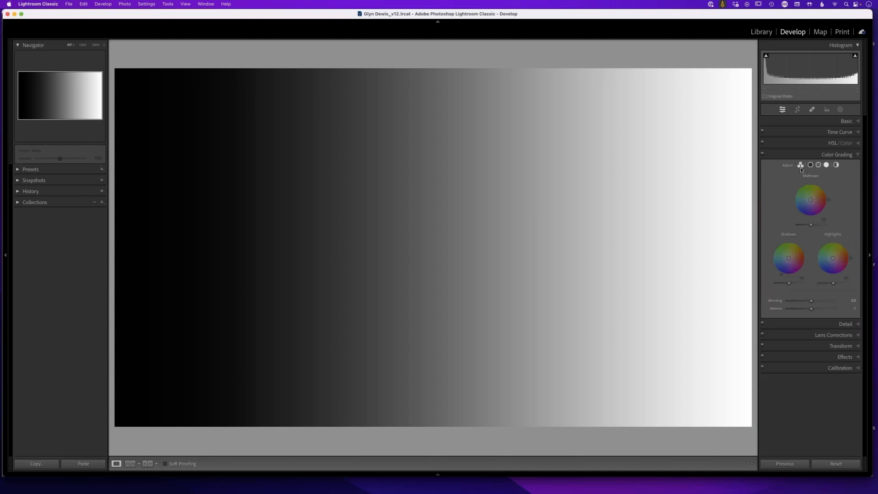
left_click(790, 235)
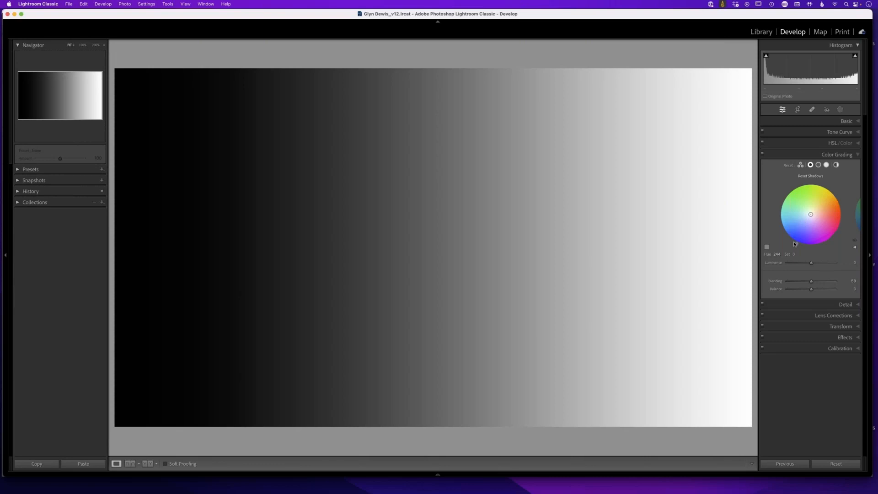
- Tint the shadows with Luminance +1, expand the hue and saturation sliders, and set Hue to 174 and Saturation to 20
left_click_drag(812, 215, 801, 219)
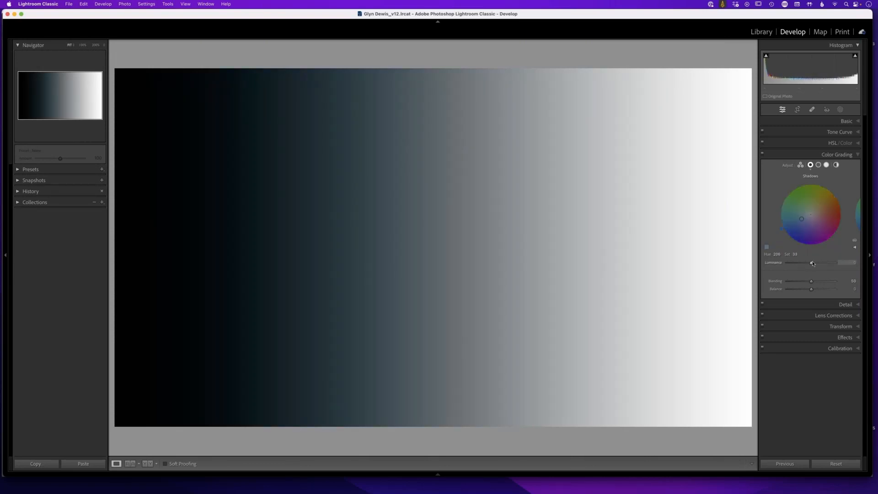
left_click_drag(811, 263, 813, 263)
left_click(855, 247)
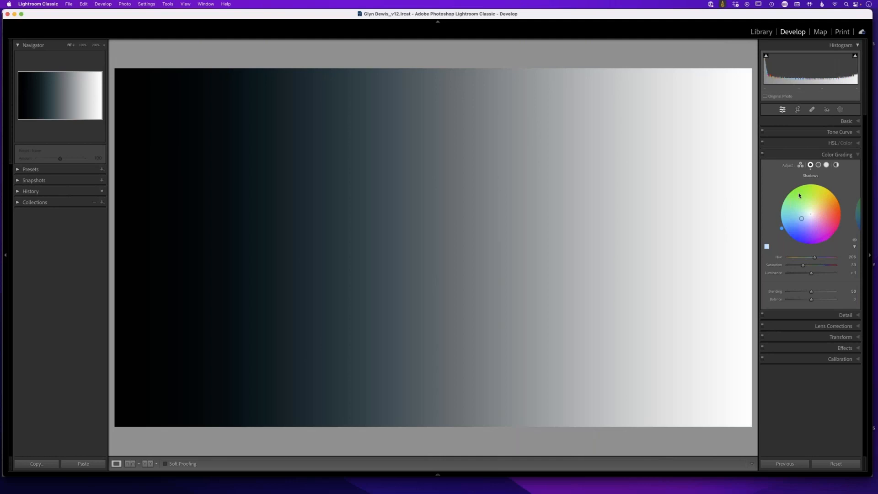
mouse_move(807, 258)
left_mouse_down()
mouse_move(783, 257)
mouse_move(826, 264)
mouse_move(797, 259)
left_mouse_up()
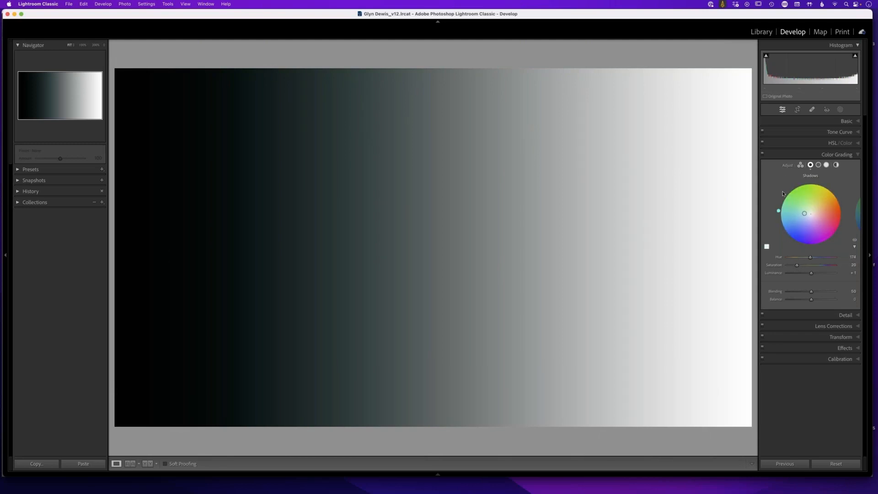
- Reset the Color Grading adjustments, and view the custom colour swatches for the shadows before closing them
key("alt")
left_click(788, 168, "alt")
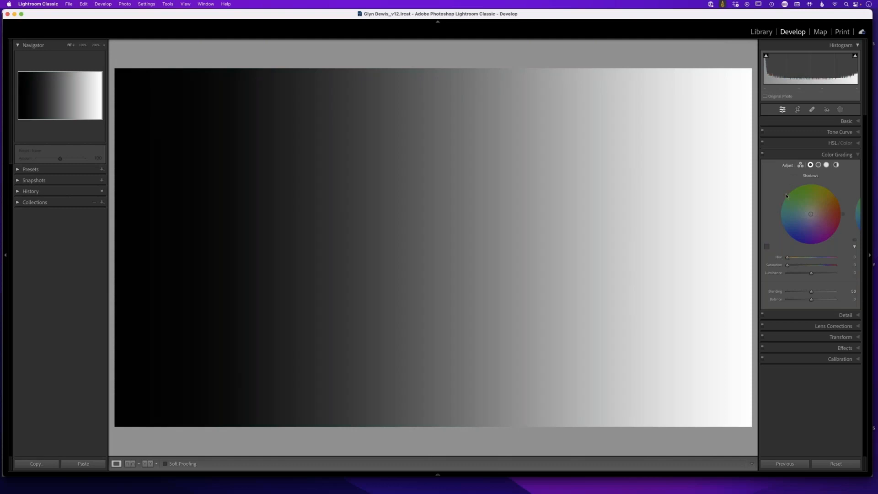
left_click(767, 246)
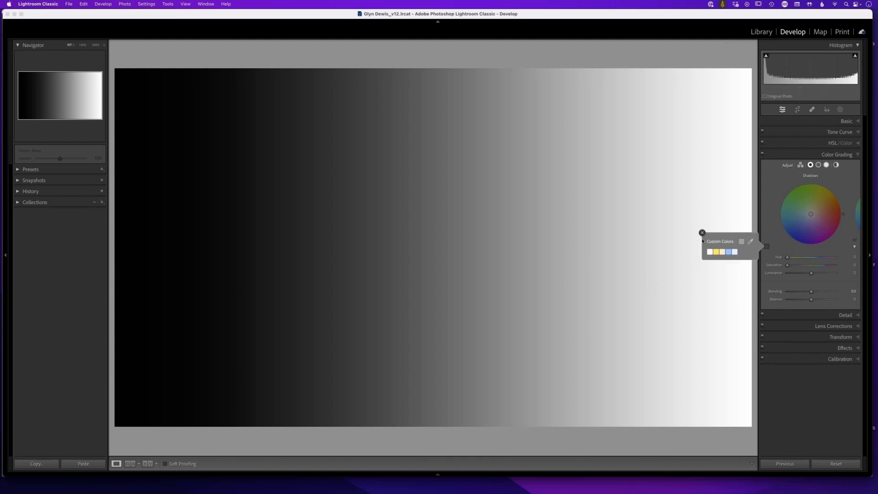
left_click(702, 234)
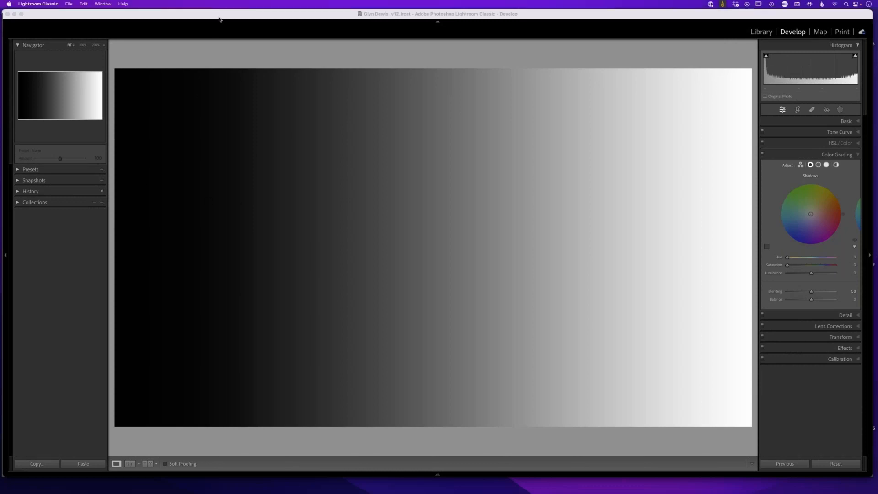
- Return to the Library grid and open the collection's first photo in the Develop module
key("g")
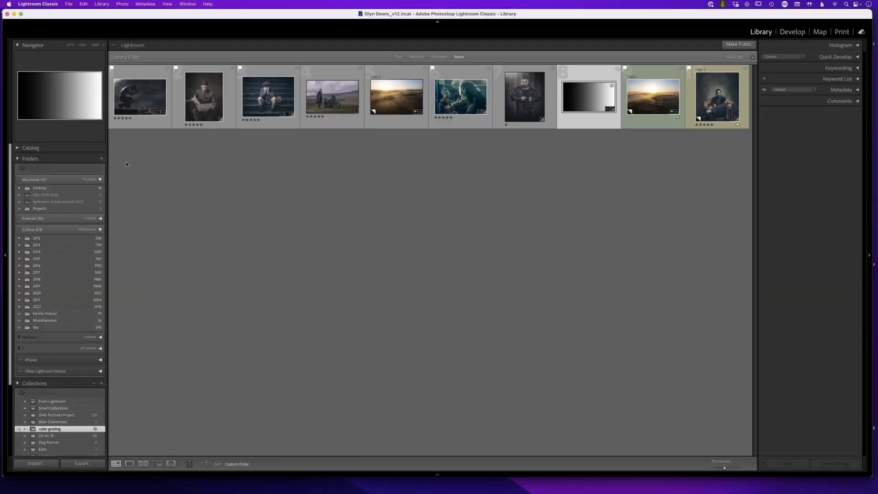
left_click(141, 99)
key("d")
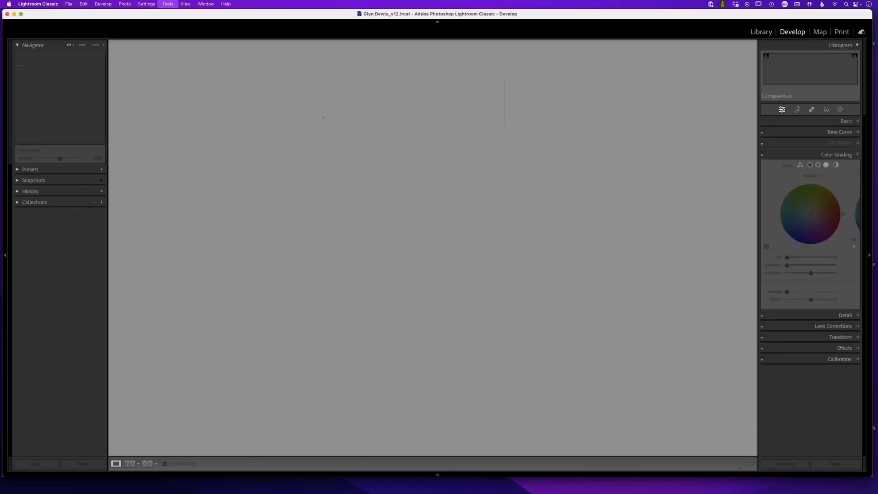
- Tint the shadows of the kneeling man photo blue, at a hue of about 220, after checking the midtones and highlights wheels
key("ctrl+a")
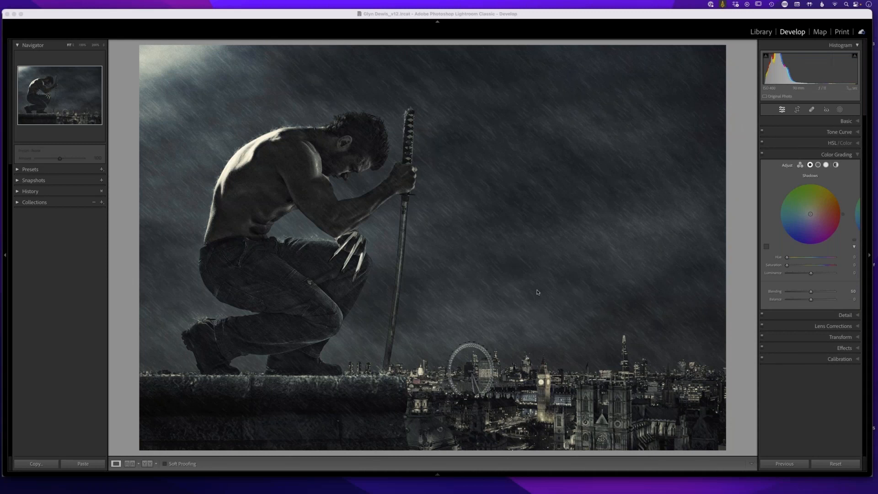
left_click(821, 169)
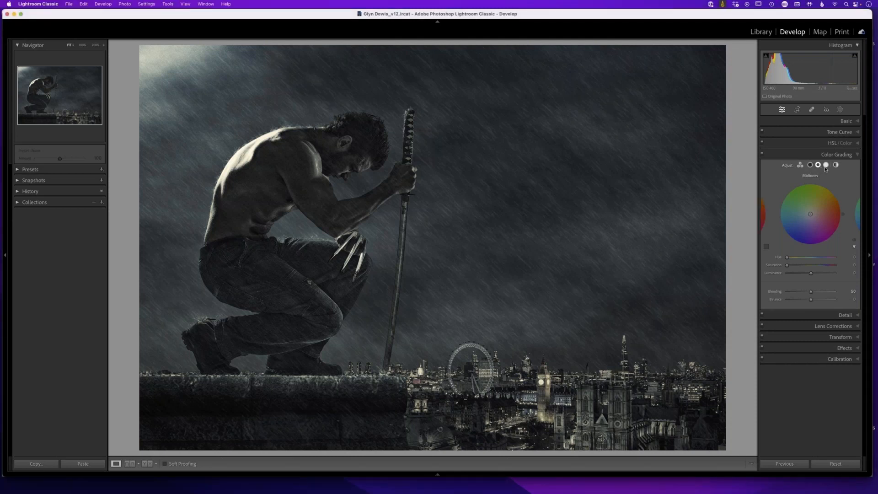
left_click(826, 165)
left_click(810, 165)
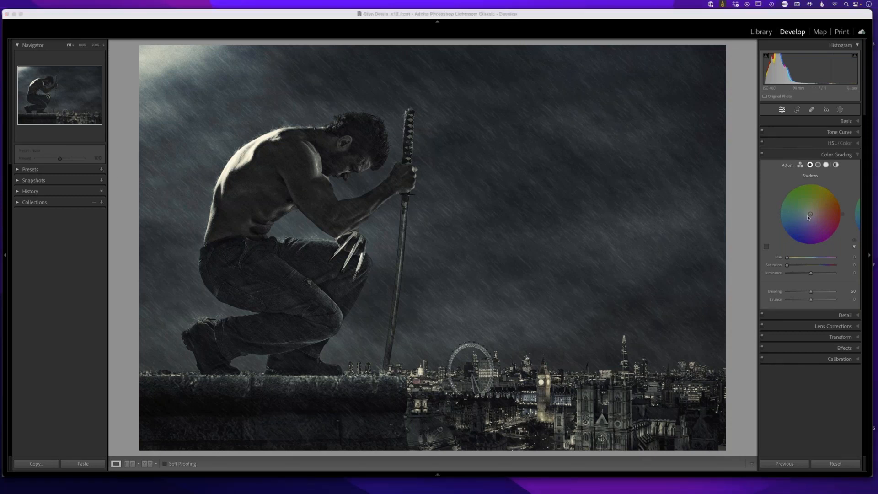
left_click(808, 216)
left_click_drag(808, 215, 805, 219)
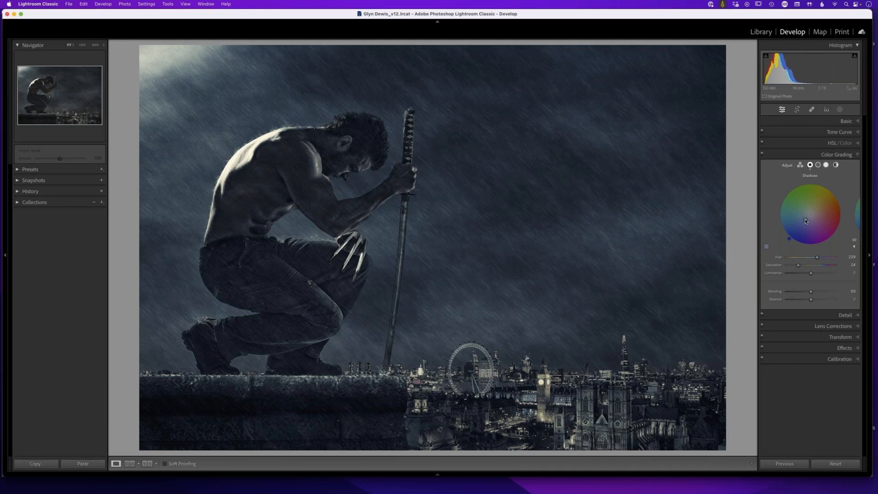
left_click_drag(805, 221, 803, 226)
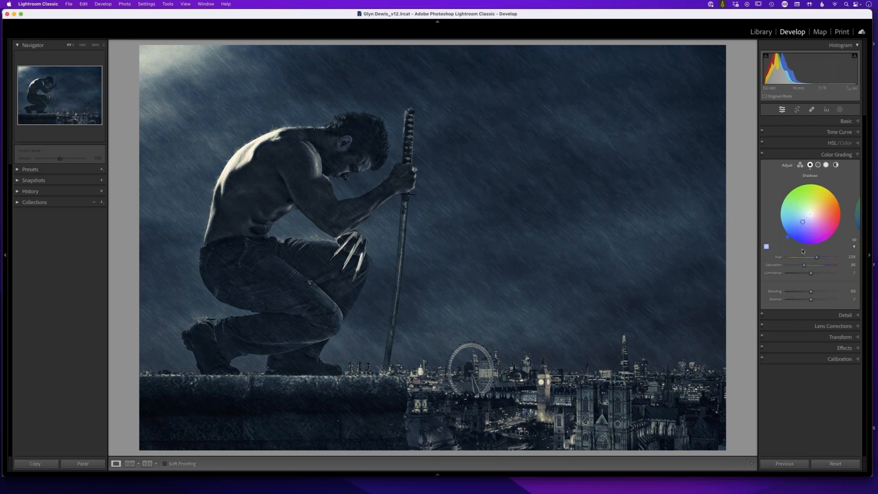
- Tint the midtones of the kneeling man photo yellow with a Saturation of about 43
left_click(818, 166)
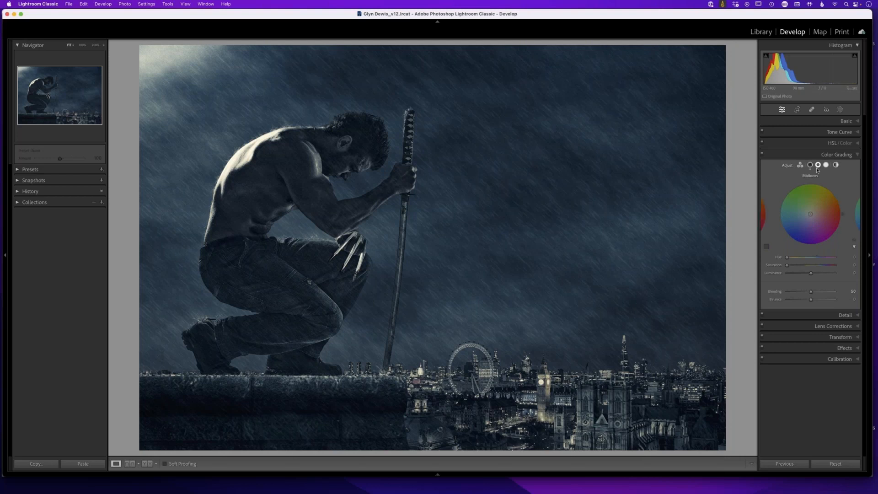
left_click(812, 214)
left_click_drag(812, 215, 820, 205)
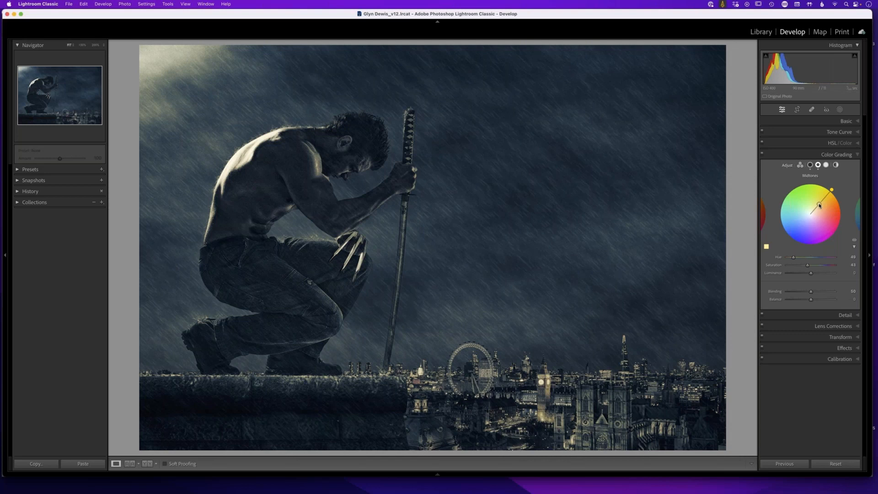
- Tint the highlights blue with Hue 214, and lower the shadows' luminance to darken them
left_click(826, 164)
left_click_drag(810, 214, 804, 220)
left_click(810, 165)
left_click_drag(810, 274, 800, 274)
- Set the highlights Luminance to +77, raise Blending to about 63, and try out the Balance adjustment
left_click(826, 165)
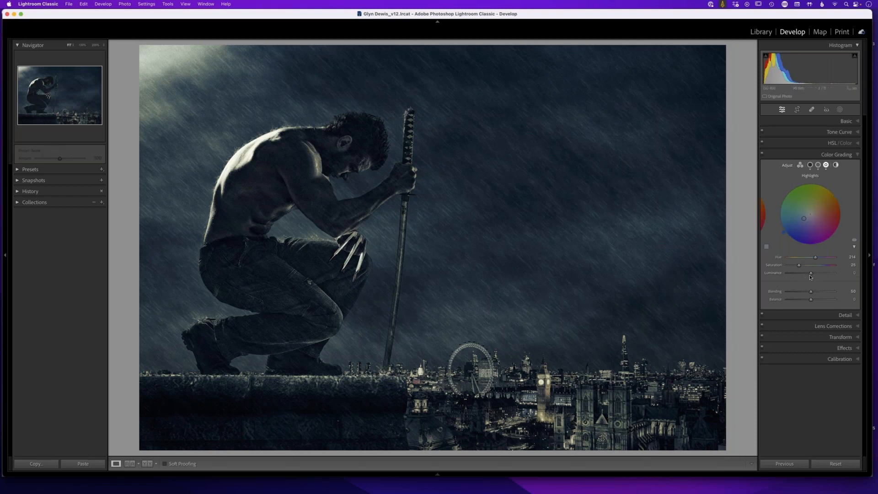
left_click_drag(811, 273, 811, 302)
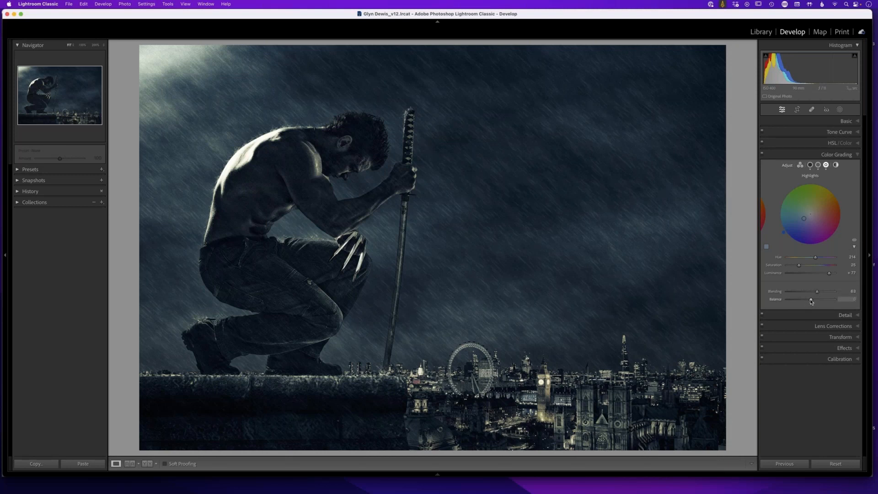
mouse_move(810, 300)
left_mouse_down()
mouse_move(828, 301)
mouse_move(811, 301)
left_mouse_up()
- Compare the kneeling man photo with and without its Color Grading adjustments
left_click(762, 155)
left_click(762, 155)
left_click(762, 155)
left_click(762, 155)
- Open the collection's second photo, the airman reading a newspaper, in the Develop module, and check its info overlay before hiding it
key("g")
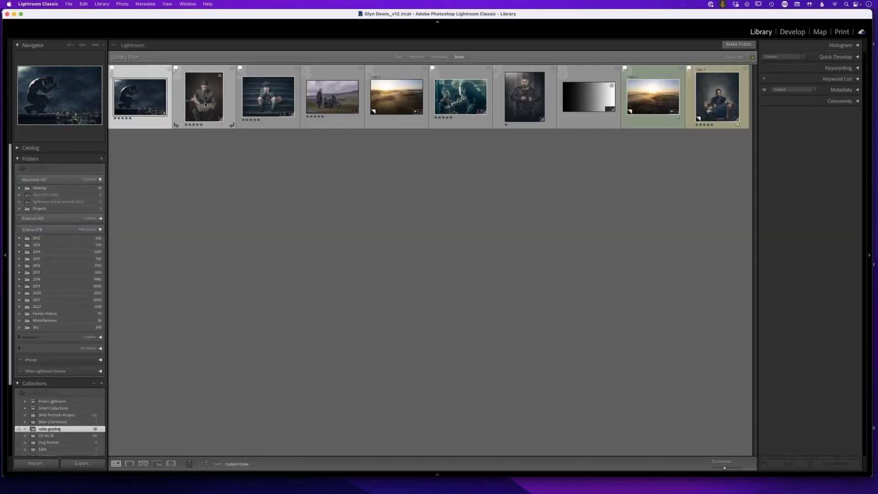
left_click(205, 104)
key("d")
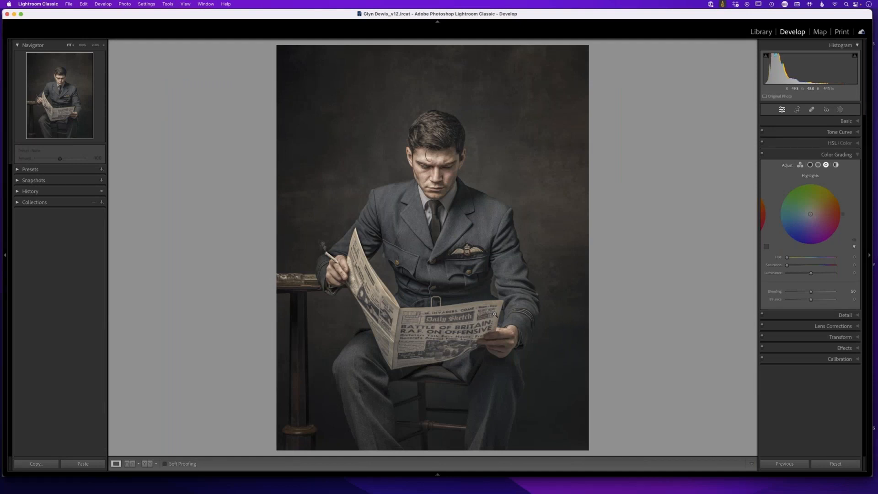
key("i")
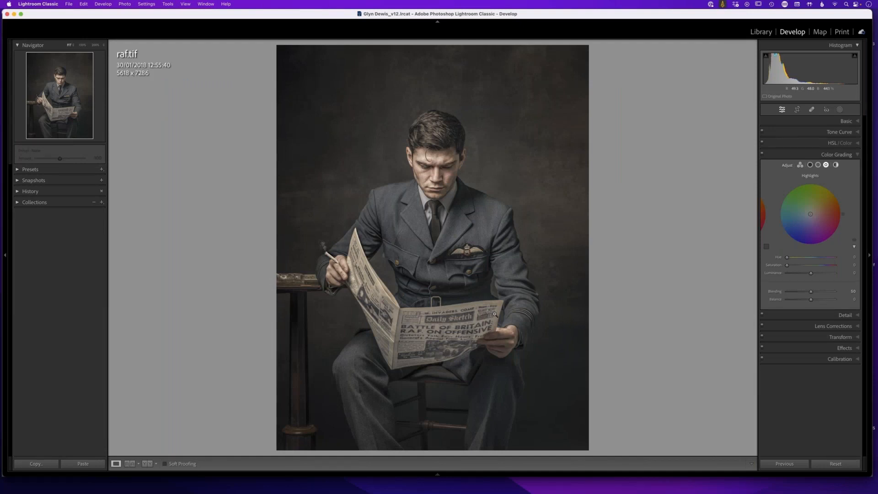
key("i")
key("i")
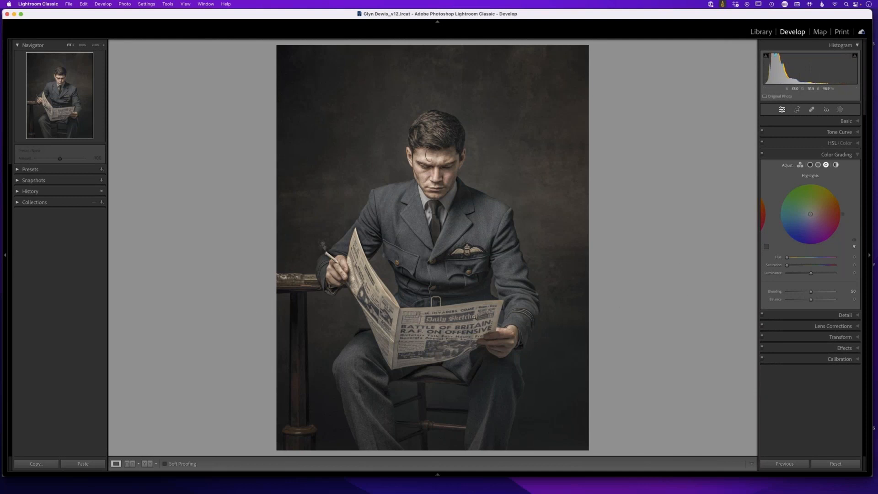
- Tint the airman photo's shadows blue with Hue 222 and Saturation 33, and set their Luminance to -20
left_click(810, 164)
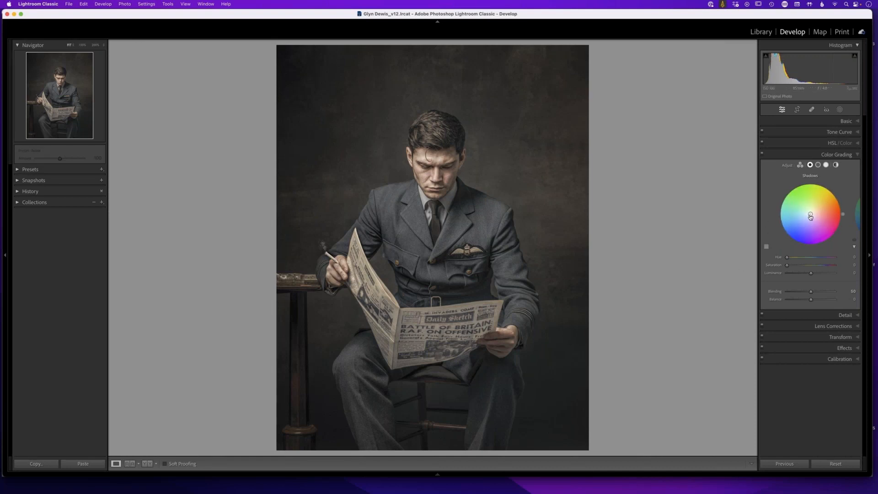
left_click_drag(809, 215, 801, 223)
left_click_drag(803, 222, 803, 223)
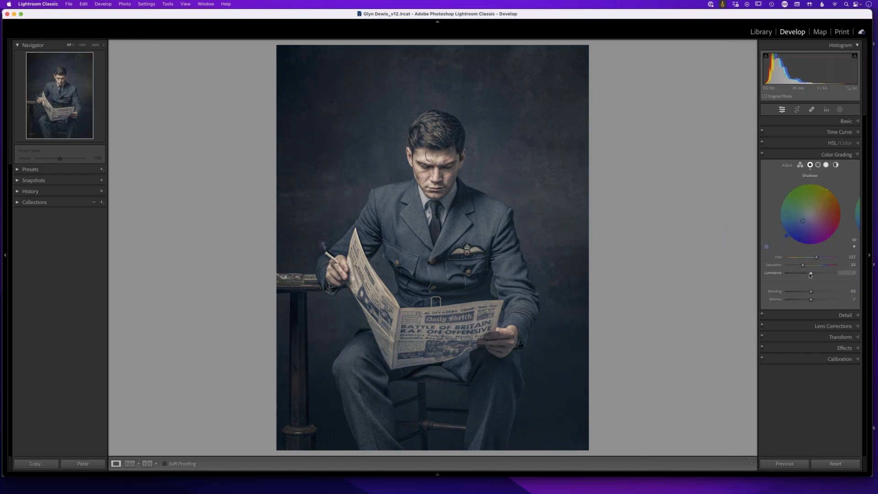
left_click_drag(811, 275, 808, 274)
- Tint the airman photo's midtones yellow, and its highlights blue with Saturation 22 and Luminance +69
left_click(818, 164)
mouse_move(811, 215)
left_mouse_down()
mouse_move(814, 208)
mouse_move(805, 218)
left_mouse_up()
left_click(826, 164)
left_click_drag(812, 276, 828, 277)
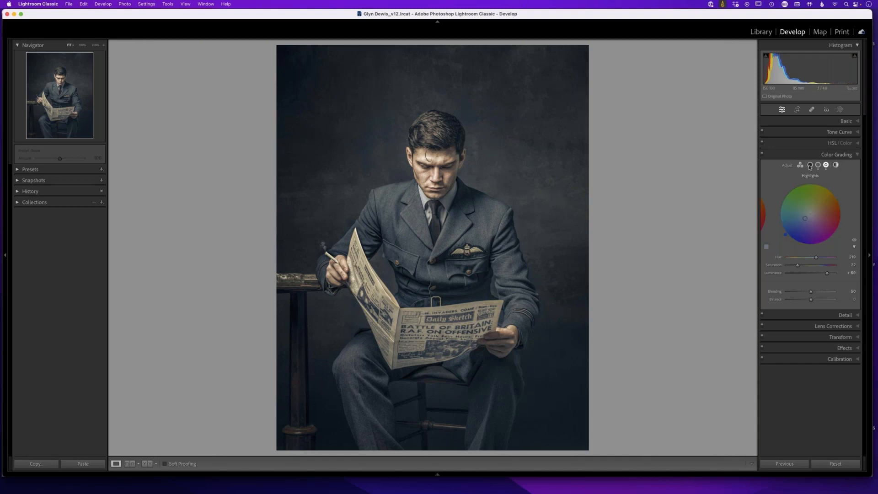
- Add a subtle warm global tint to the airman photo, and set Blending to 64 and Balance to +21
left_click(836, 166)
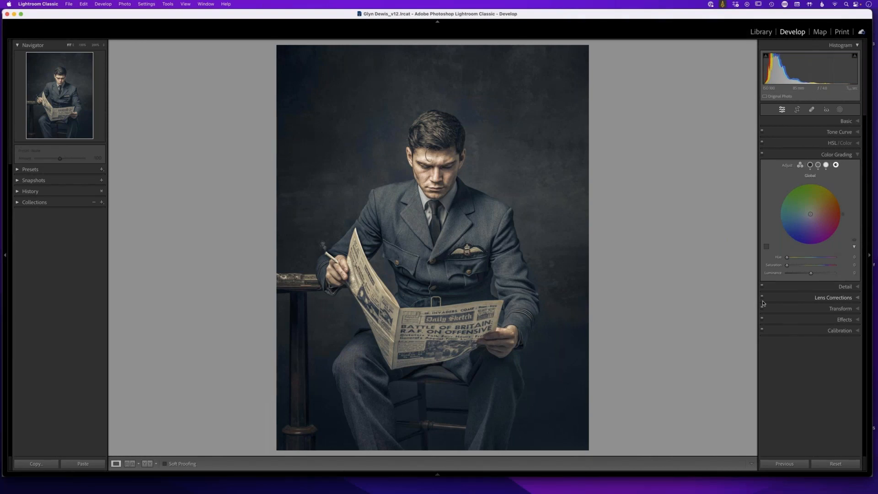
left_click_drag(810, 214, 815, 212)
left_click(810, 165)
left_click_drag(813, 294, 816, 304)
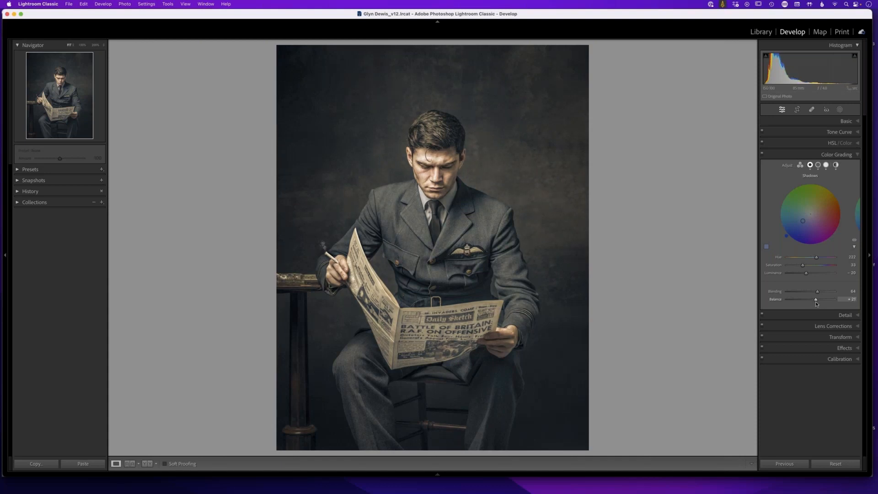
- Compare the airman photo with and without its Color Grading adjustments
left_click(763, 155)
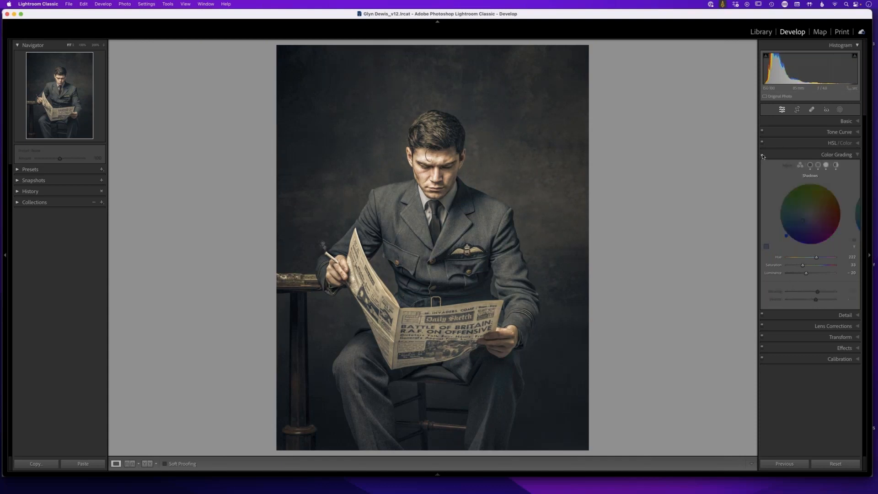
left_click(763, 155)
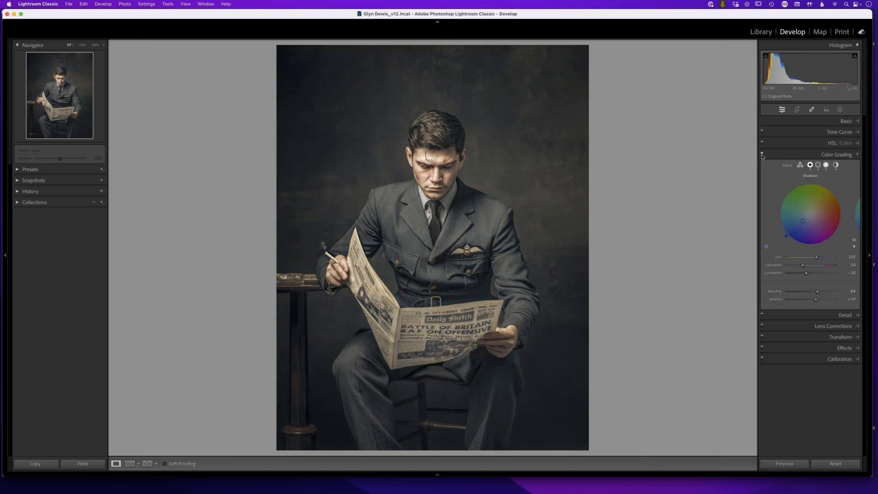
left_click(762, 155)
left_click(762, 155)
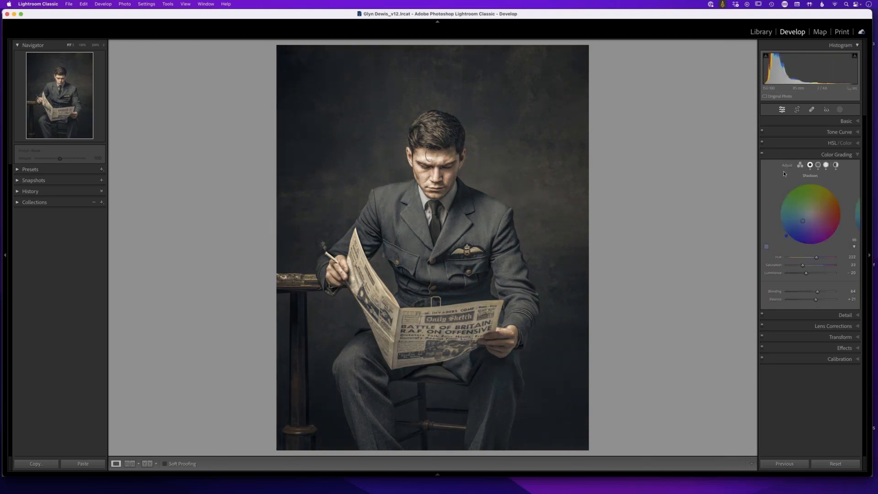
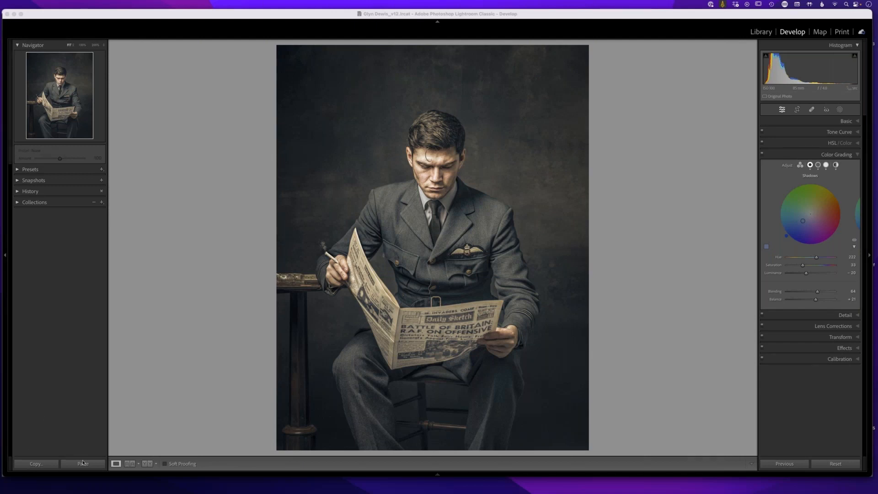
- Copy the airman photo's develop settings with only Color Grading included
left_click(36, 464)
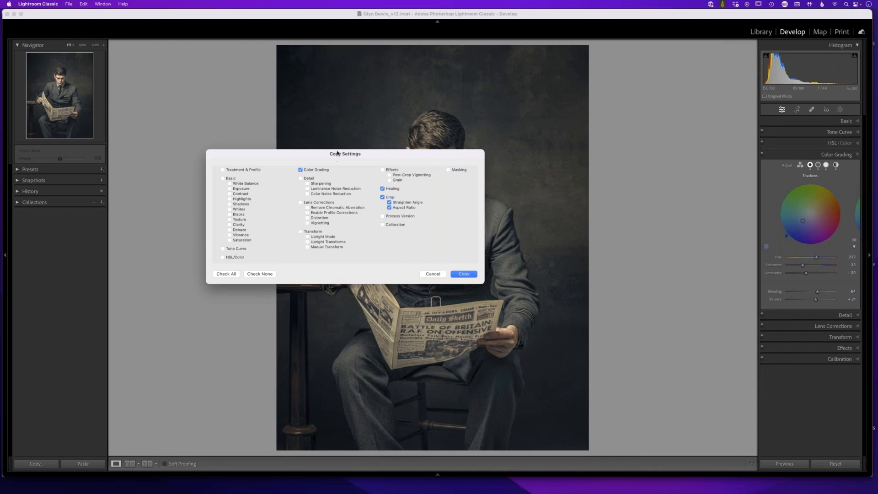
left_click_drag(372, 154, 538, 146)
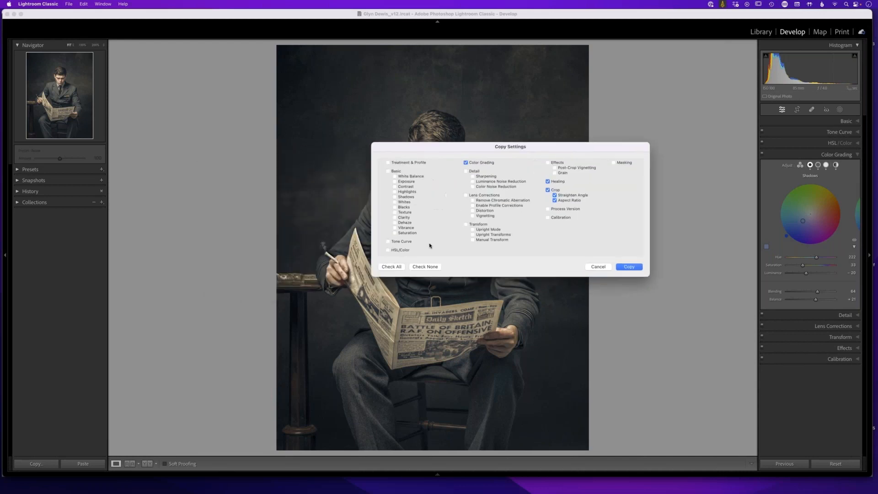
left_click(393, 270)
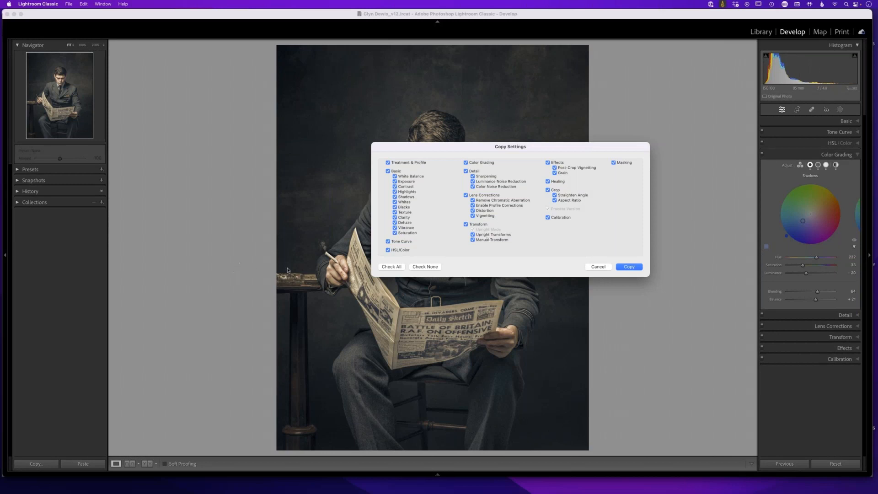
left_click(425, 268)
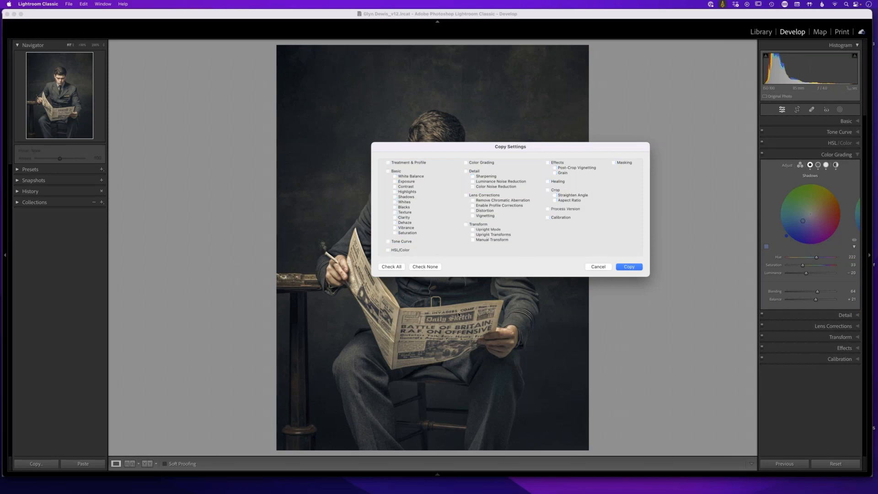
left_click(466, 163)
left_click(628, 267)
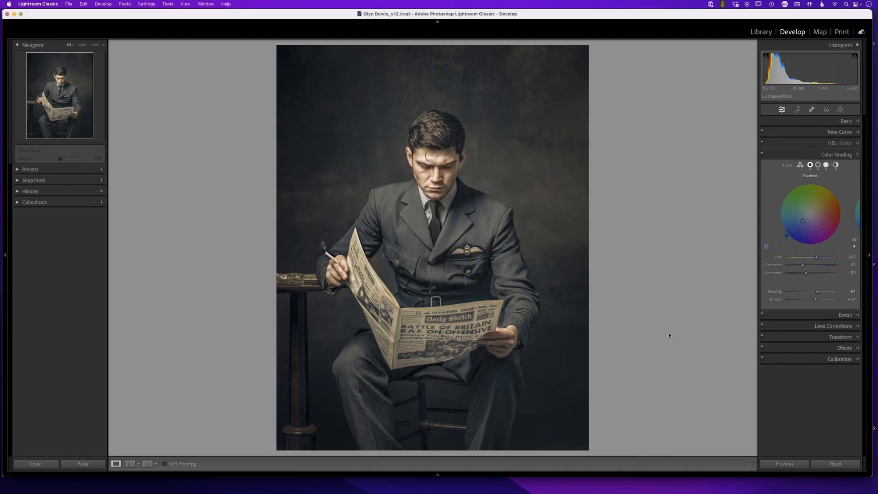
- Paste the copied color grading onto the photo of the boy on the steps, and fine-tune its midtones tint in the three-way view
key("g")
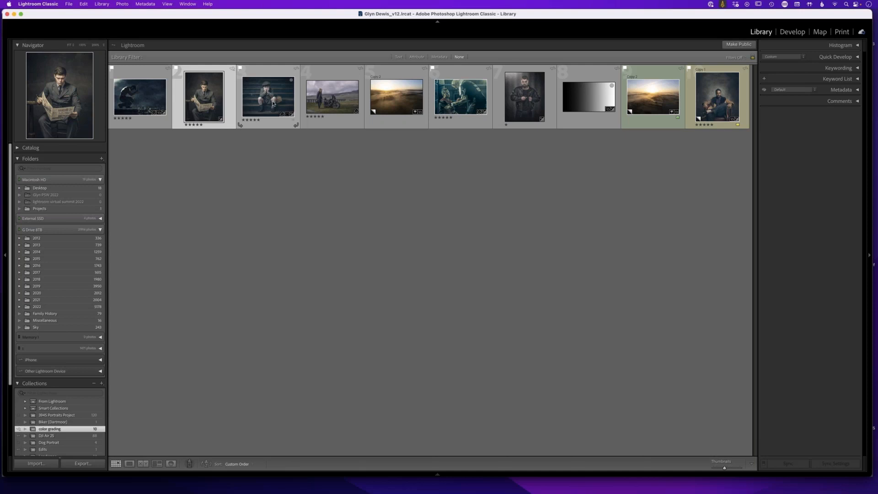
key("d")
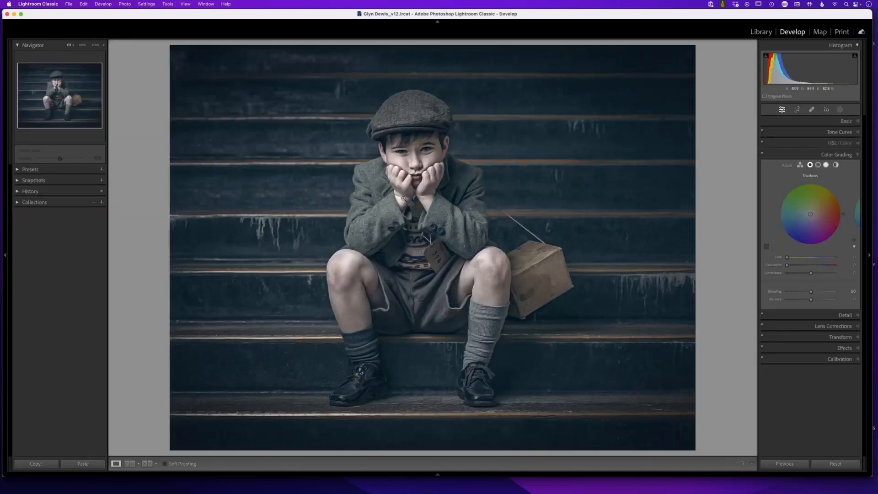
left_click(82, 464)
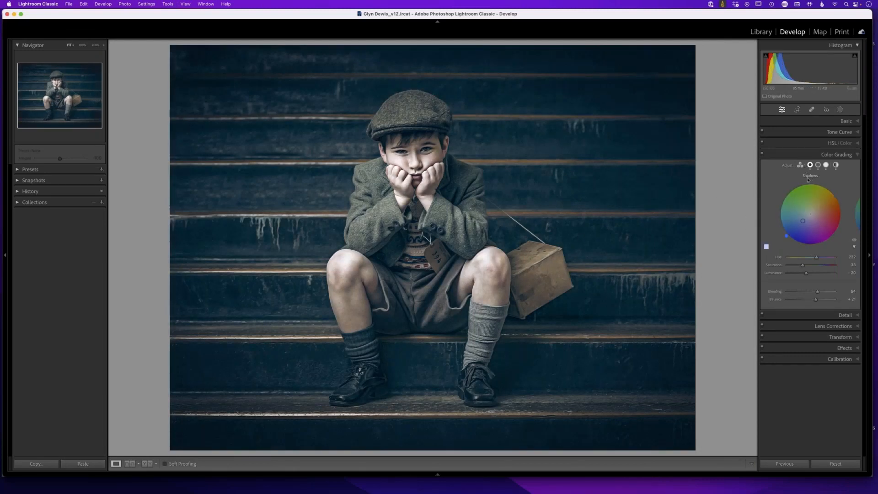
left_click(800, 165)
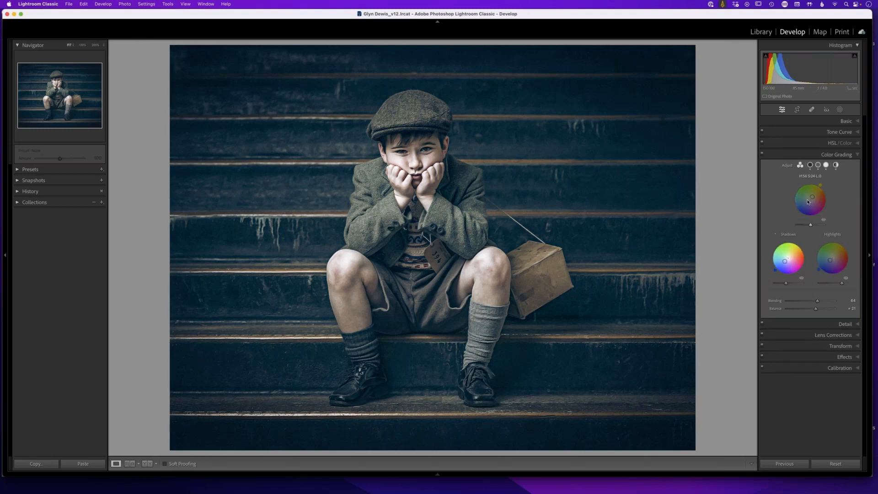
left_click_drag(815, 196, 814, 197)
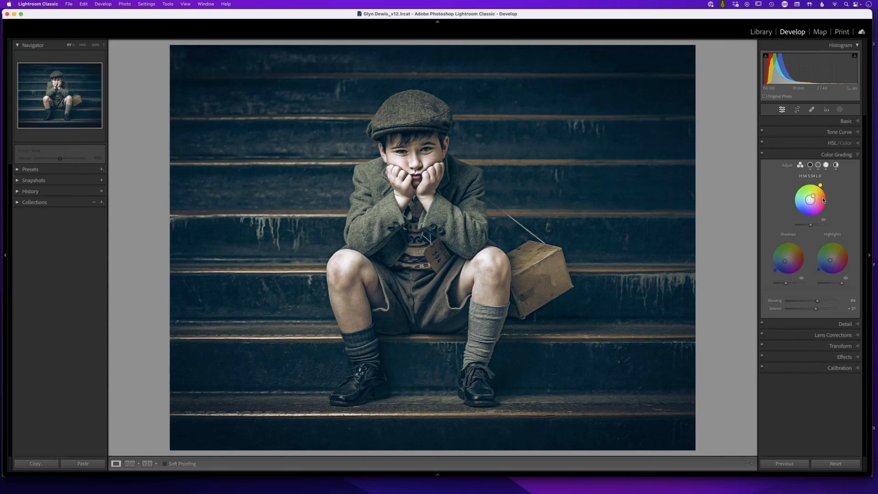
- Switch to Safari and browse the Art of the Movies home page, examining this week's trending posters
key("super+Tab")
key("super+Tab")
key("super+Tab")
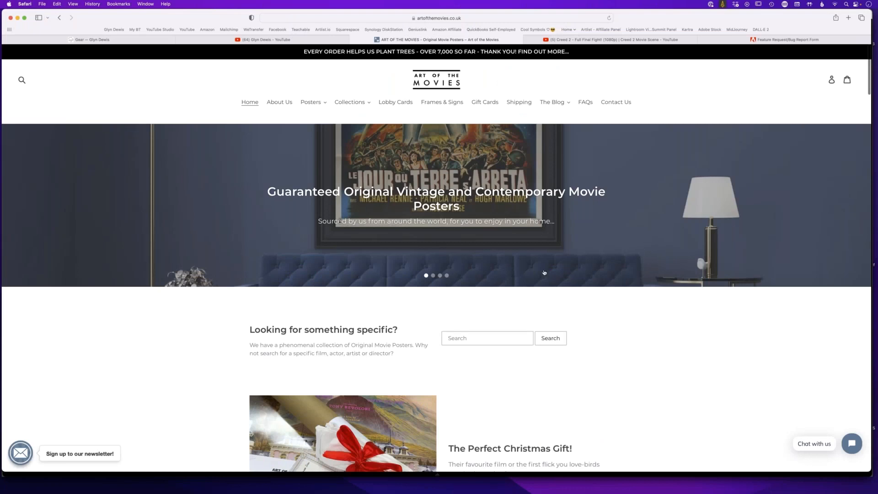
scroll(574, 297, "up", 1)
scroll(581, 283, "down", 10)
scroll(584, 278, "up", 10)
scroll(463, 251, "down", 1)
scroll(475, 269, "down", 15)
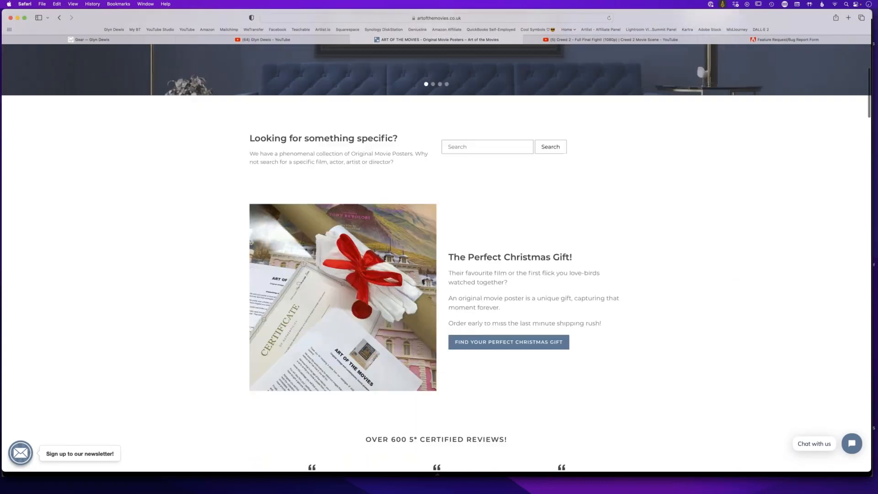
scroll(475, 269, "down", 5)
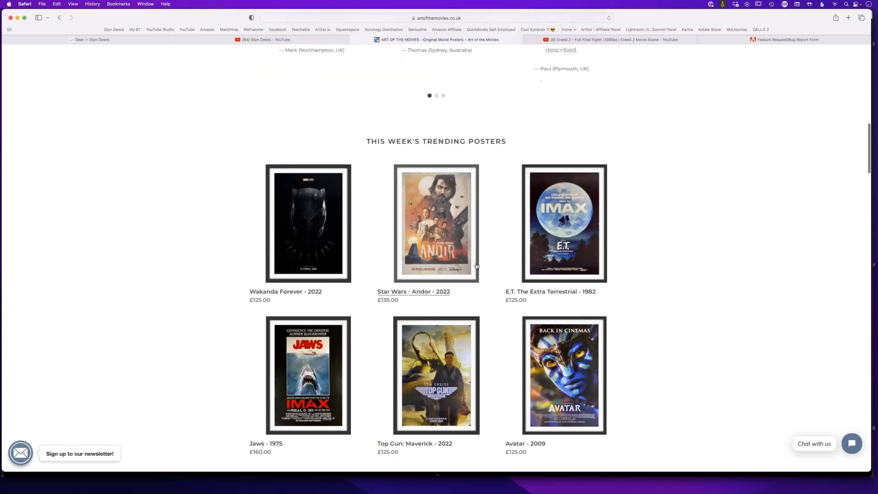
scroll(480, 270, "up", 6)
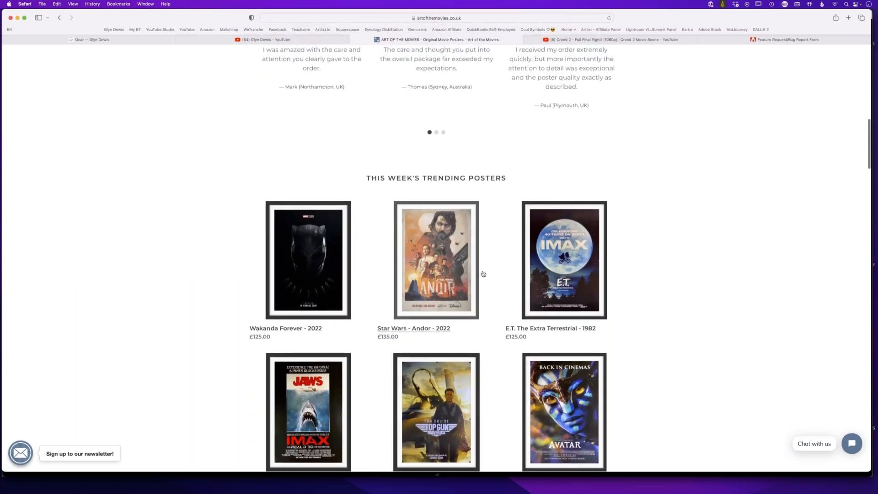
scroll(481, 273, "up", 2)
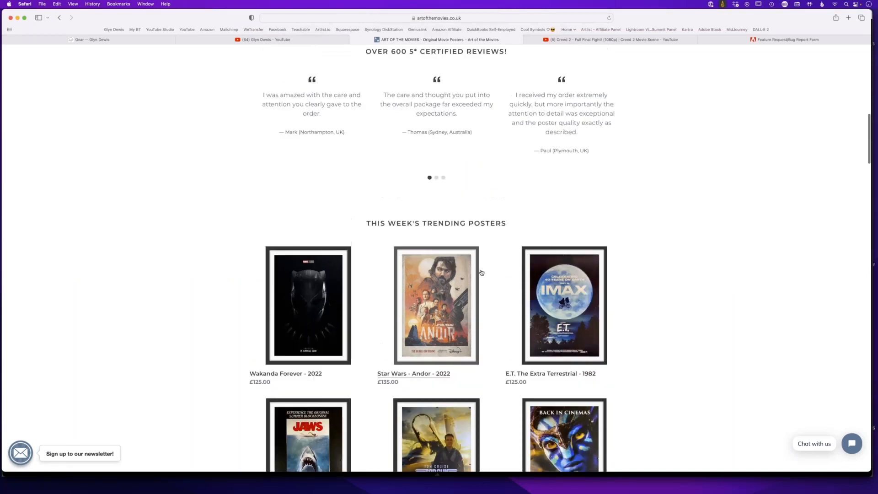
scroll(481, 273, "down", 1)
scroll(436, 256, "up", 10)
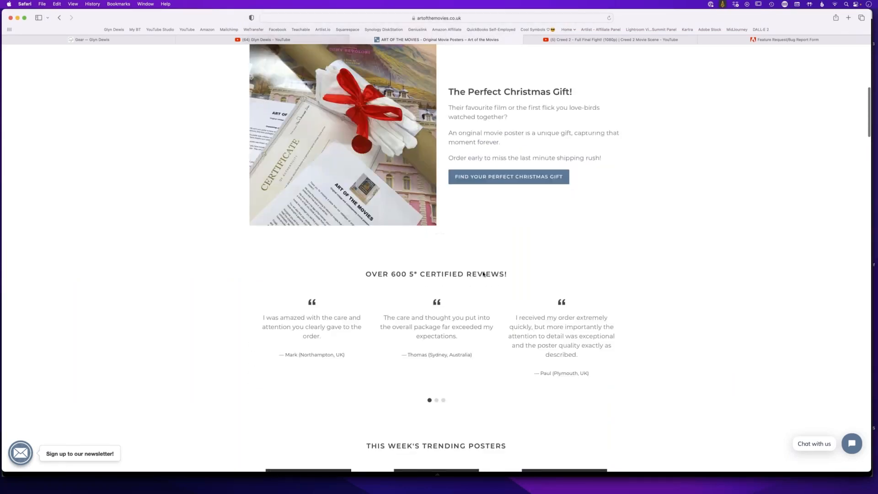
- Search the poster site for "terminator" and open the Terminator 2: Judgement Day - 1991 poster
left_click(456, 119)
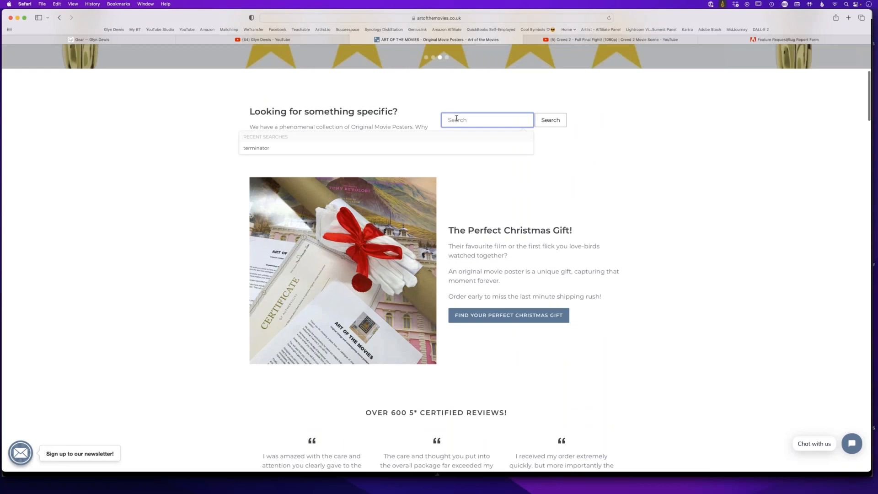
type("terminator")
key("Return")
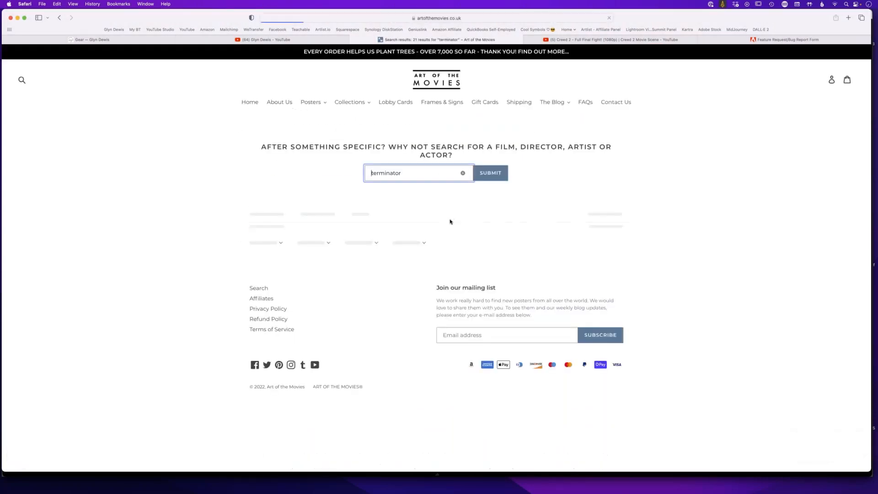
left_click(563, 315)
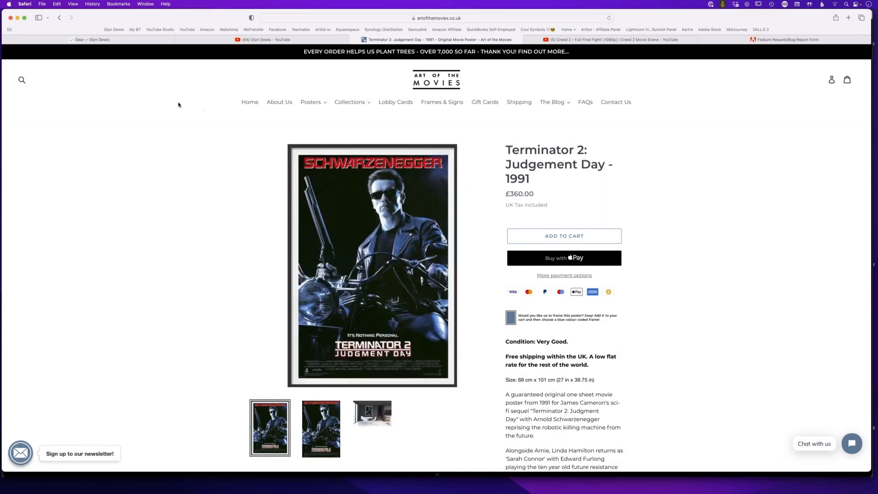
key("super+Tab")
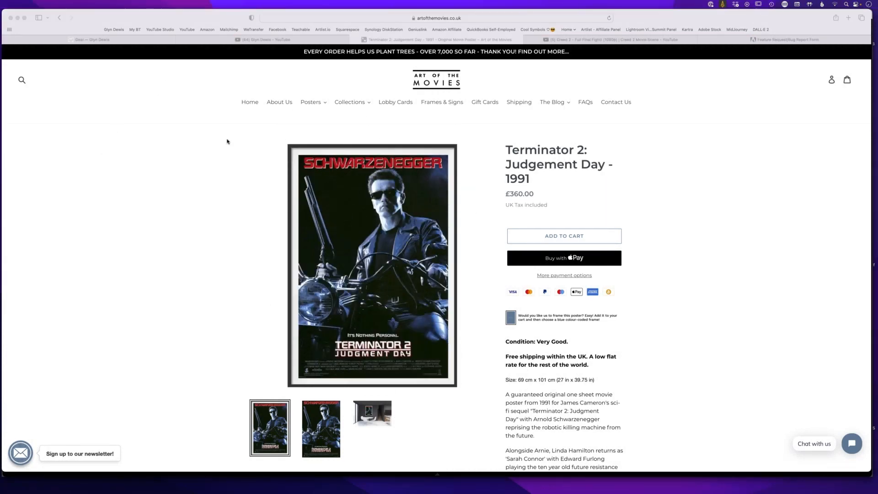
left_click(317, 109)
left_click(342, 106)
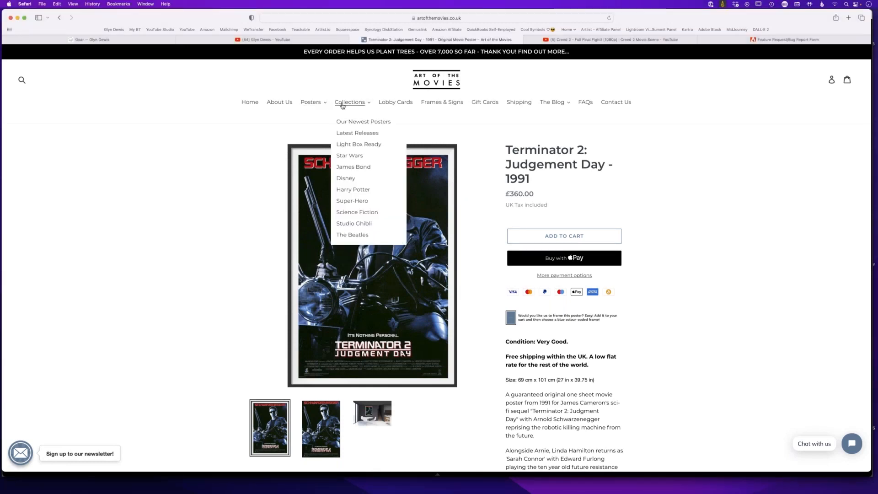
left_click(315, 105)
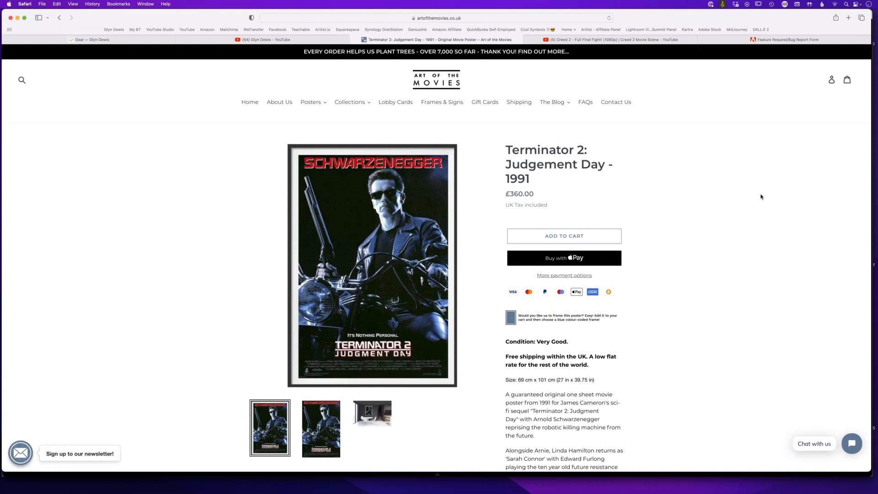
- Switch back to Lightroom Classic and open the photo of the bearded man with the motorcycle for developing, with the Color Grading controls collapsed
key("super+Tab")
key("super+Tab")
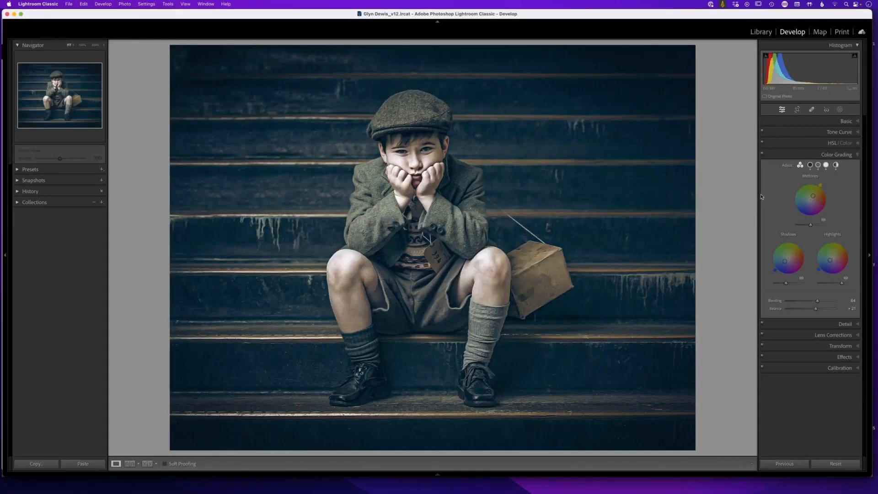
key("g")
left_click(331, 103)
key("d")
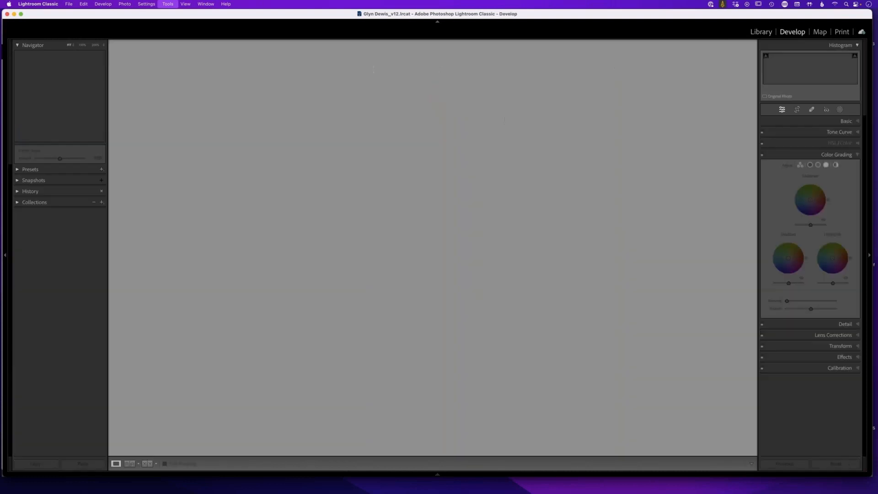
left_click(856, 156)
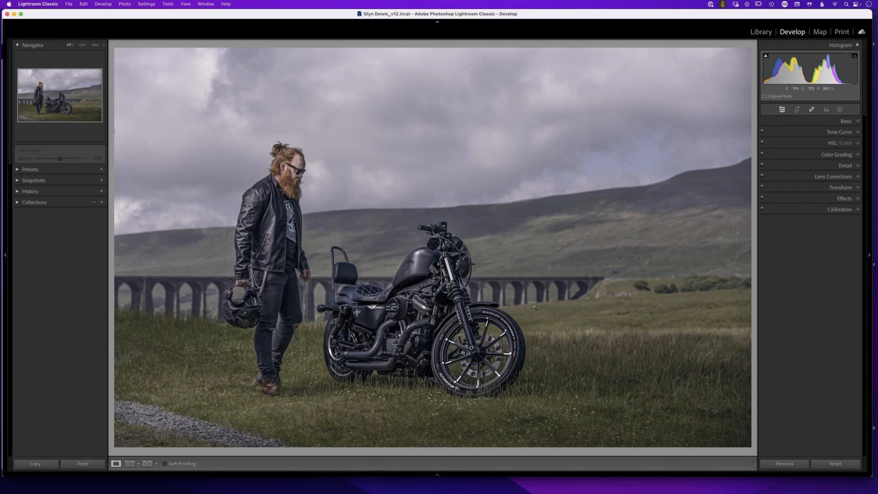
- Set the motorcycle photo's Vibrance to +66, Blacks to +20 and Clarity to +10, and raise Texture slightly
left_click(846, 120)
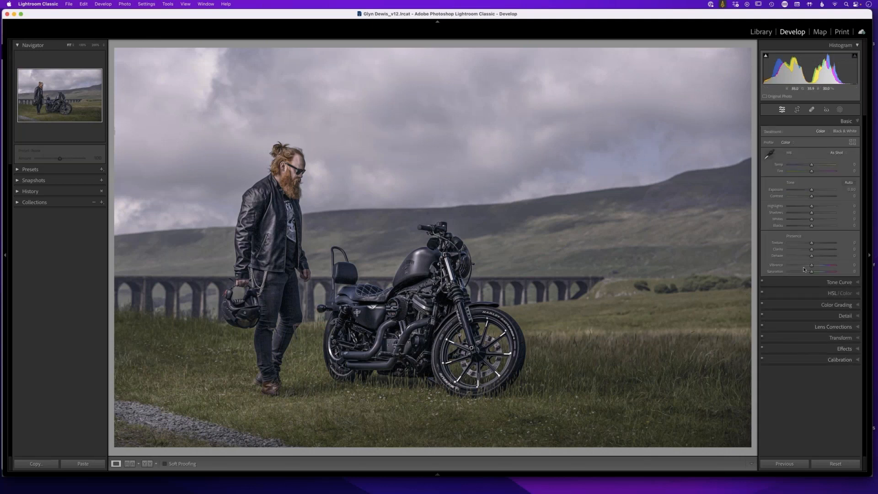
left_click_drag(812, 271, 831, 274)
left_click_drag(812, 266, 827, 268)
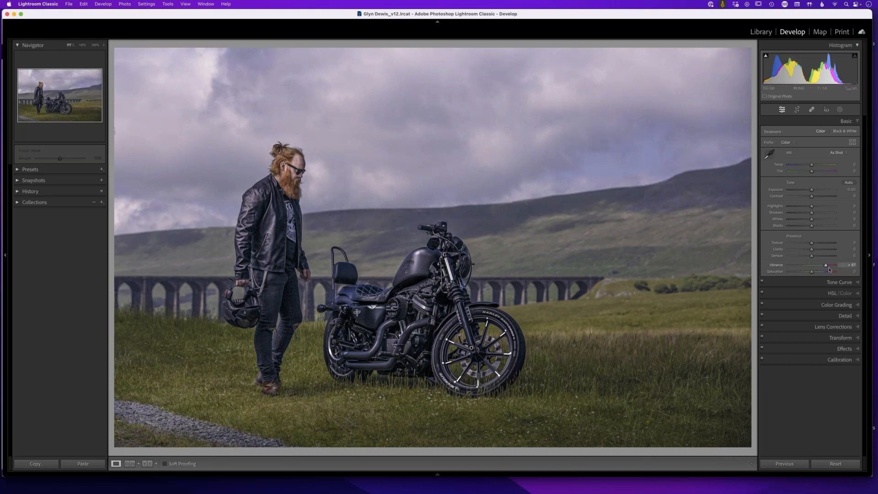
left_click_drag(826, 266, 816, 228)
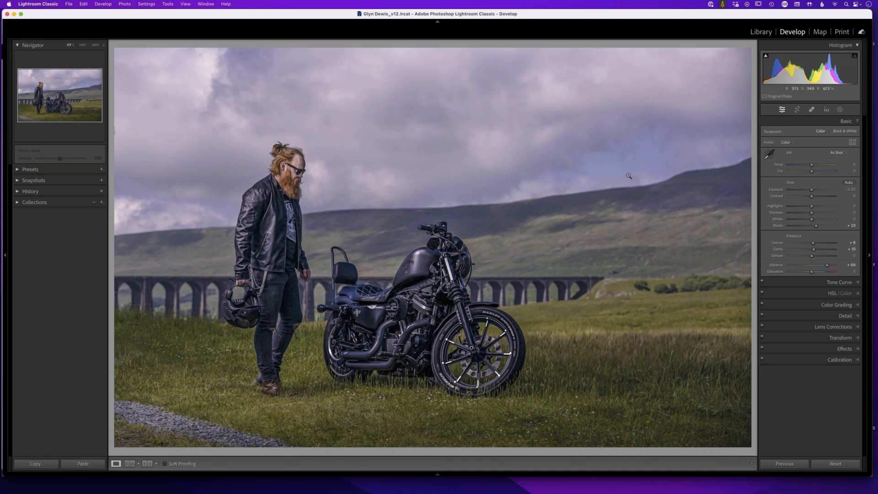
- Try desaturating the sky's blues and purples with the HSL targeted Saturation adjustment, and reset both colours
left_click(858, 295)
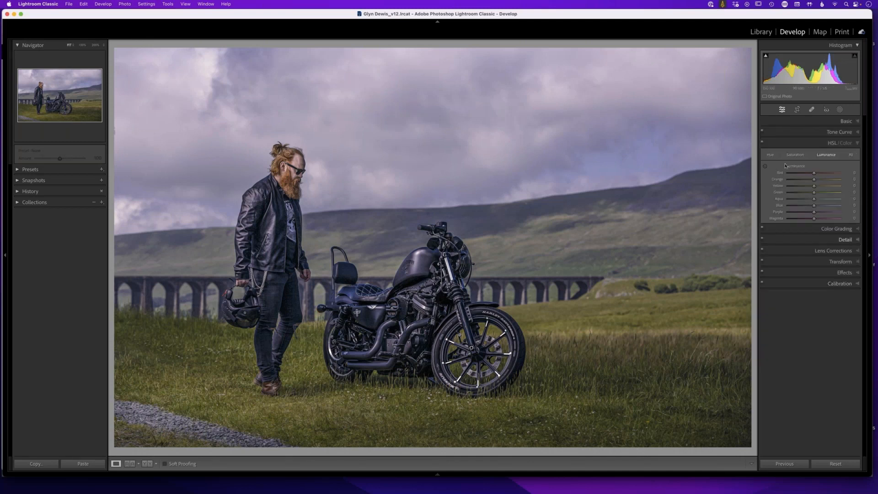
left_click(796, 157)
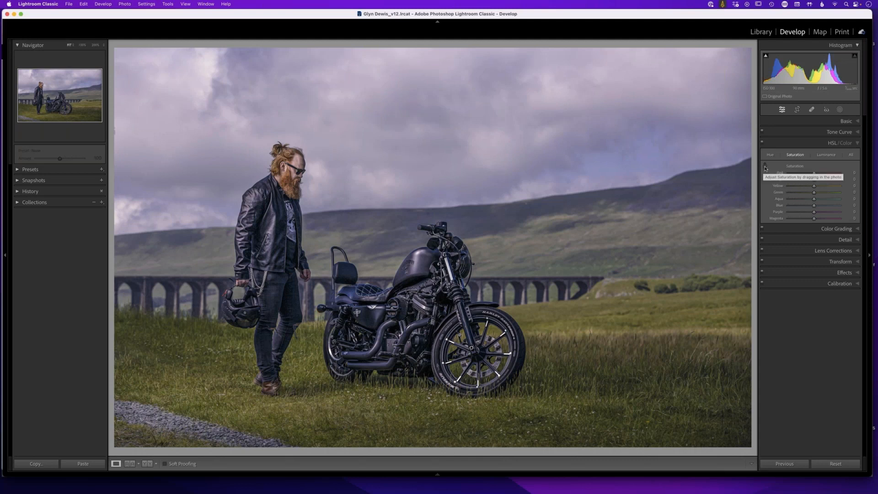
left_click(765, 167)
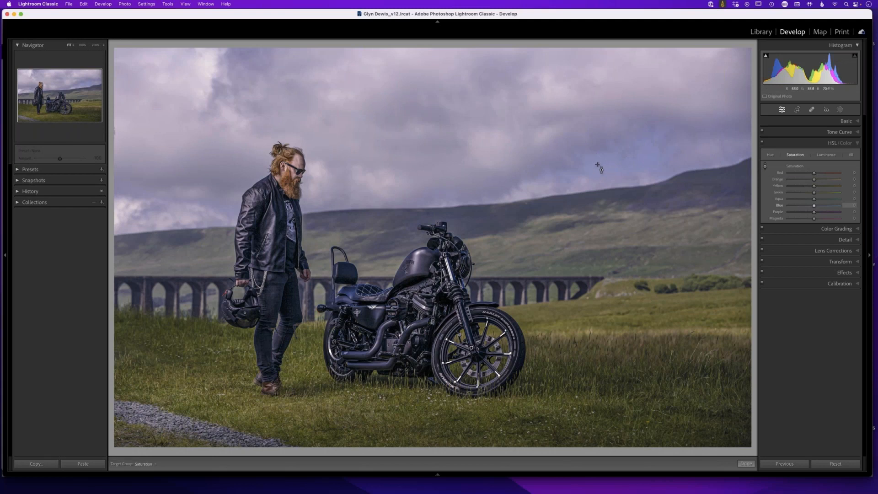
left_click_drag(597, 164, 605, 115)
double_click(780, 206)
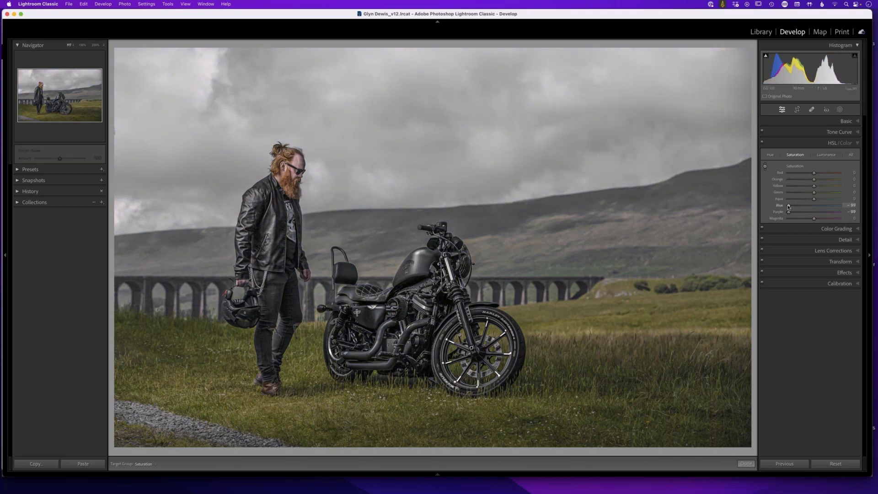
double_click(780, 212)
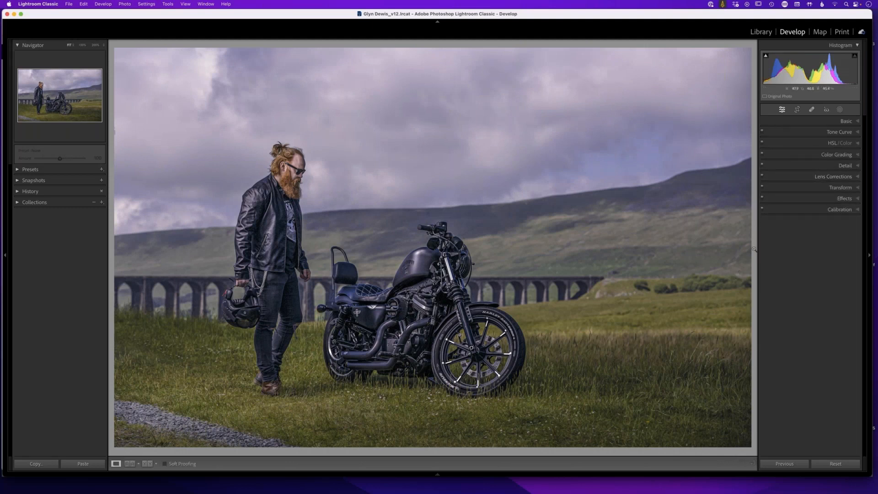
- Create a Select Sky mask on the motorcycle photo and subtract the subject from it
left_click(839, 109)
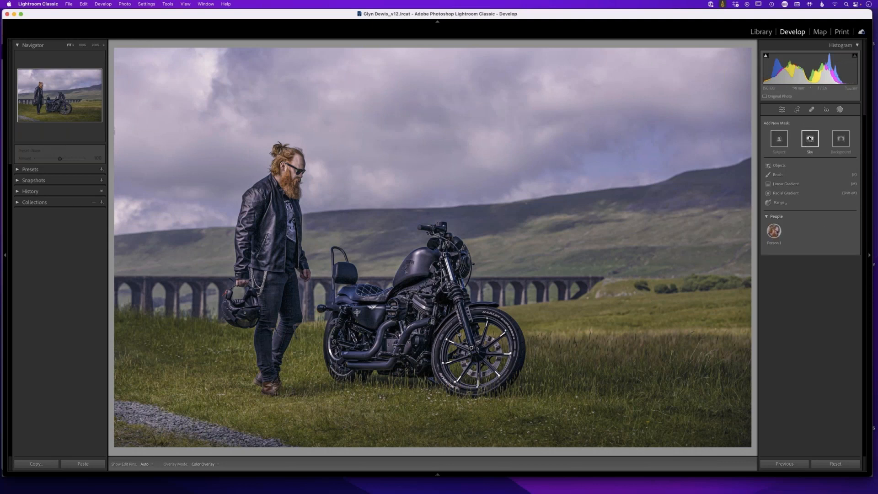
left_click(810, 139)
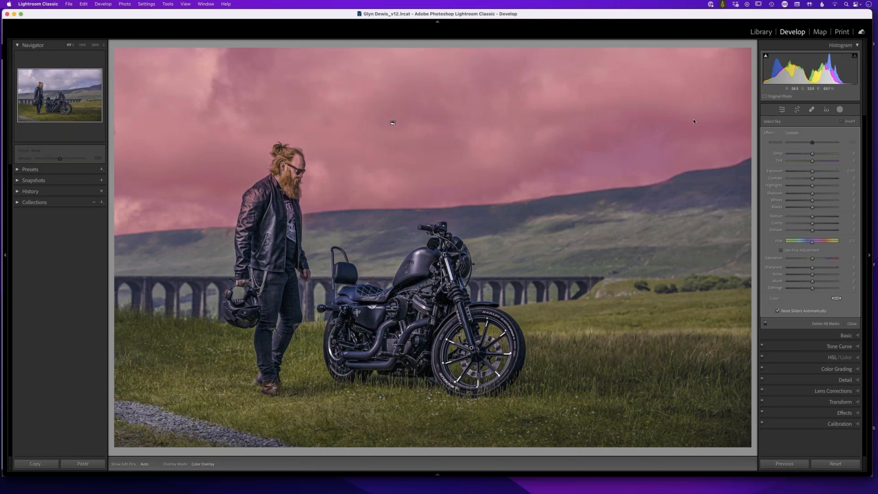
key("Tab")
key("Tab")
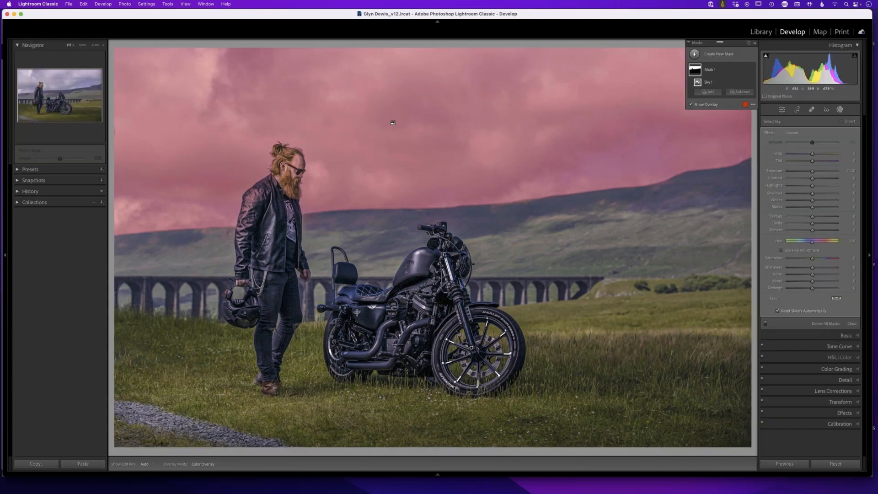
left_click(740, 92)
left_click(750, 113)
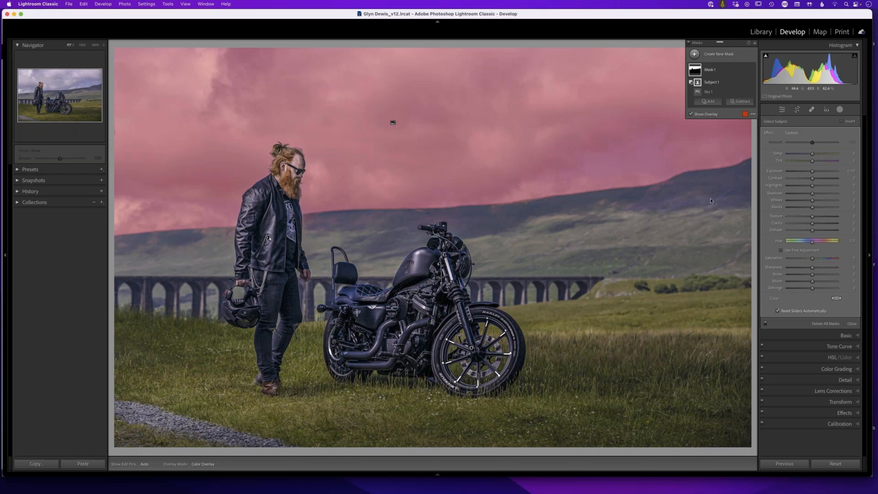
- Subtract stray areas over the hillside from the sky mask using a brush of size 4
left_click(740, 103)
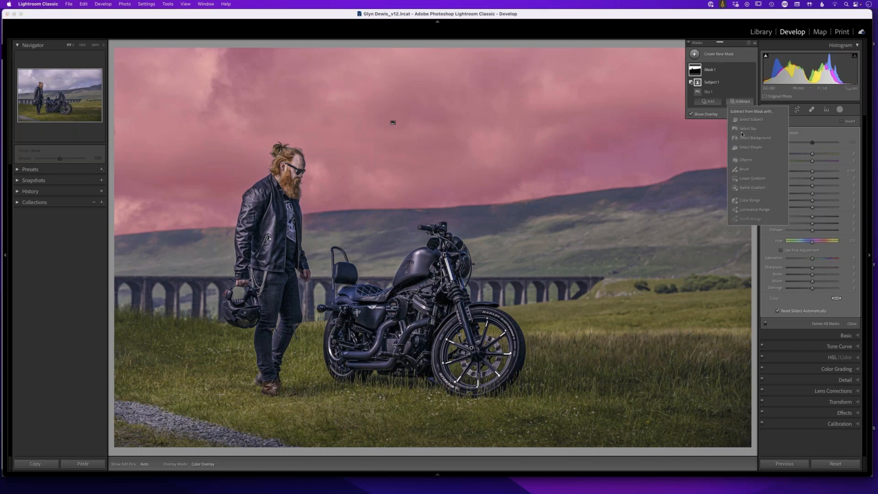
left_click(744, 170)
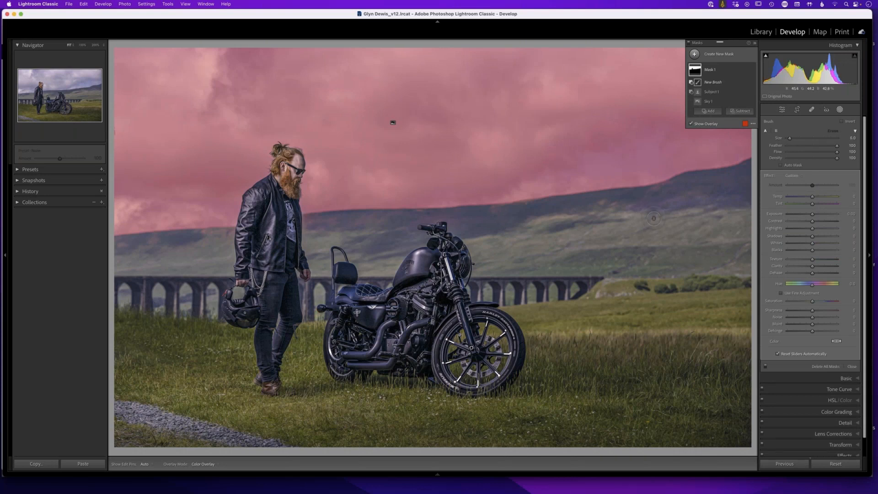
key("bracketright")
key("h")
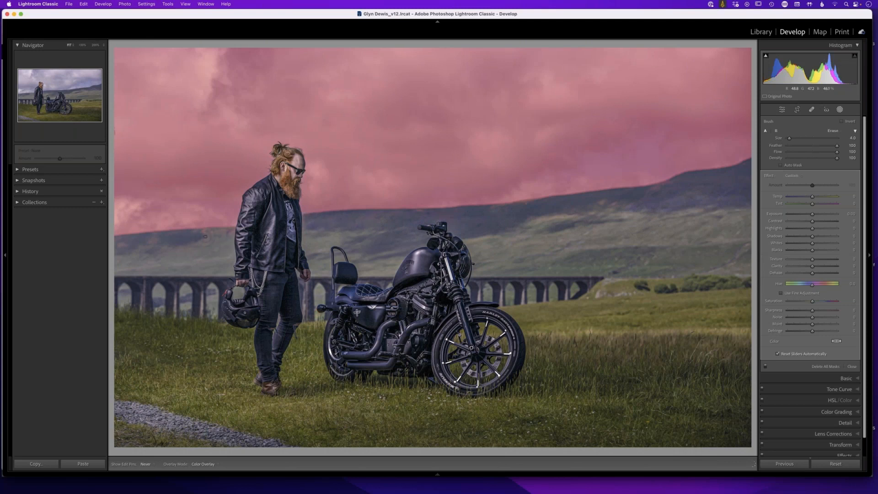
key("h")
key("h")
key("h")
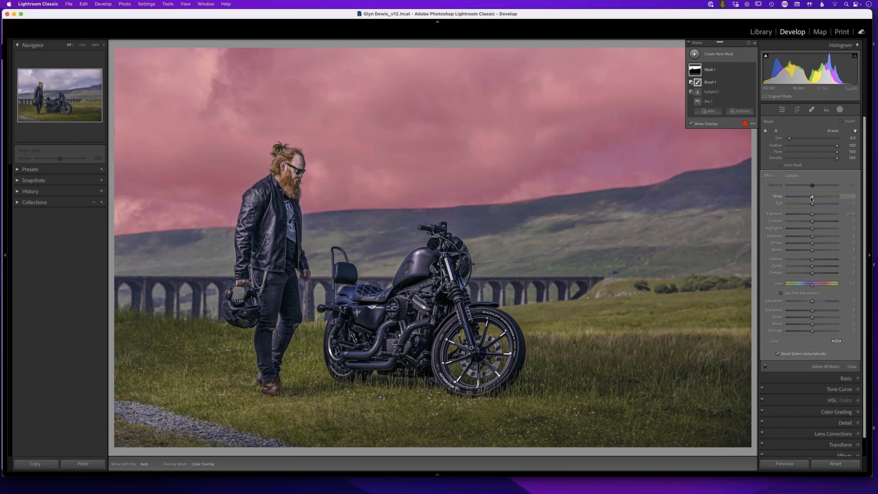
- Try a cooler Temp on the masked sky, and reset the adjustment
left_click_drag(812, 199, 809, 197)
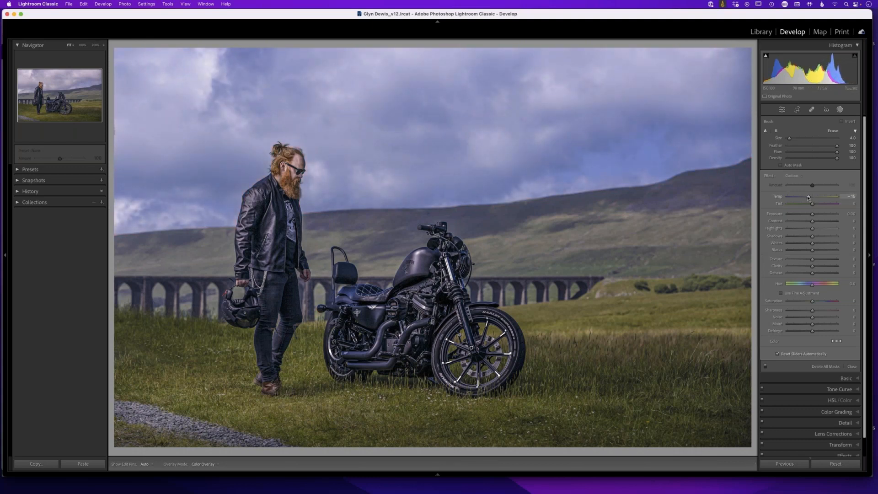
left_click_drag(807, 198, 806, 197)
double_click(781, 198)
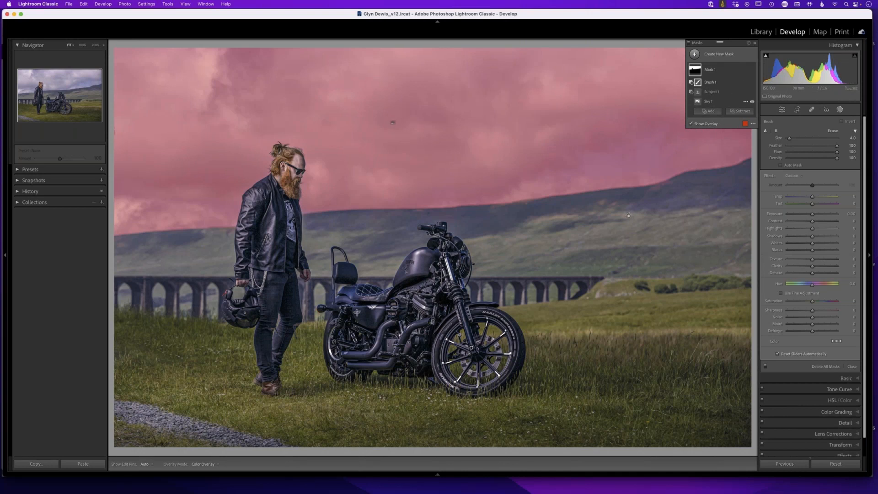
- Intersect the sky mask with a Color Range sampled from the blue sky patch above the hillside
key("alt")
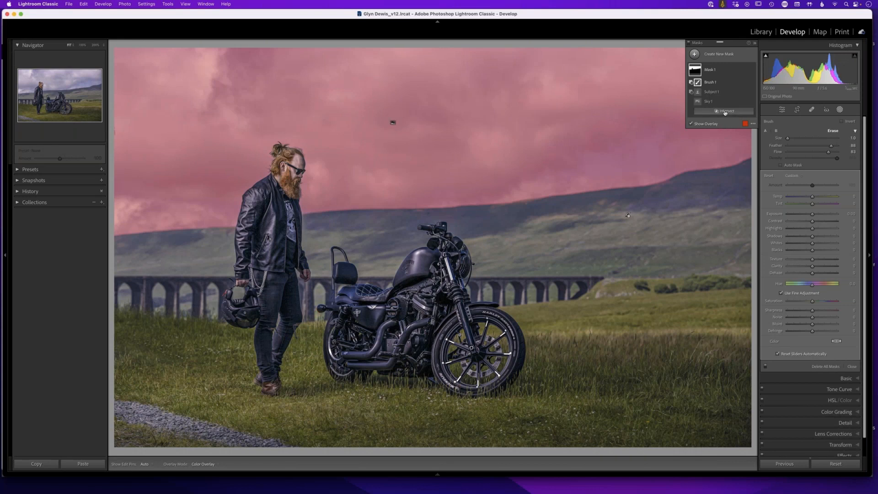
left_click(725, 111, "alt")
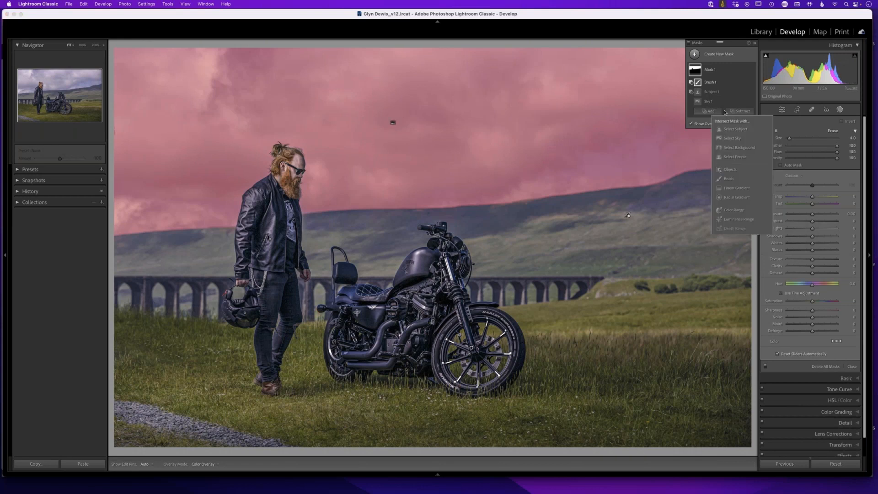
left_click(734, 210)
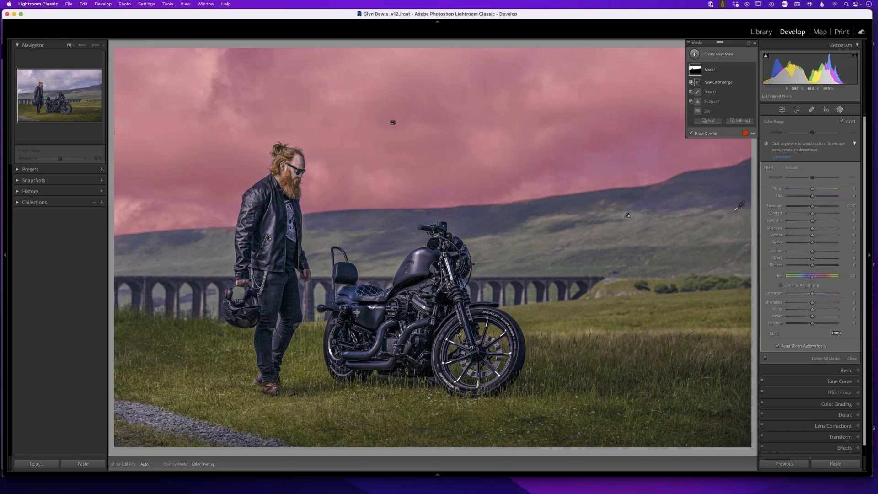
left_click(691, 133)
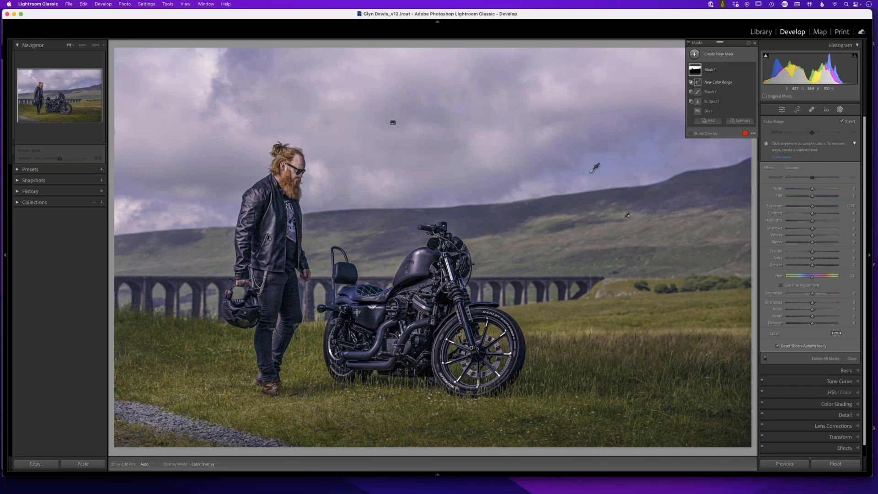
left_click(591, 166)
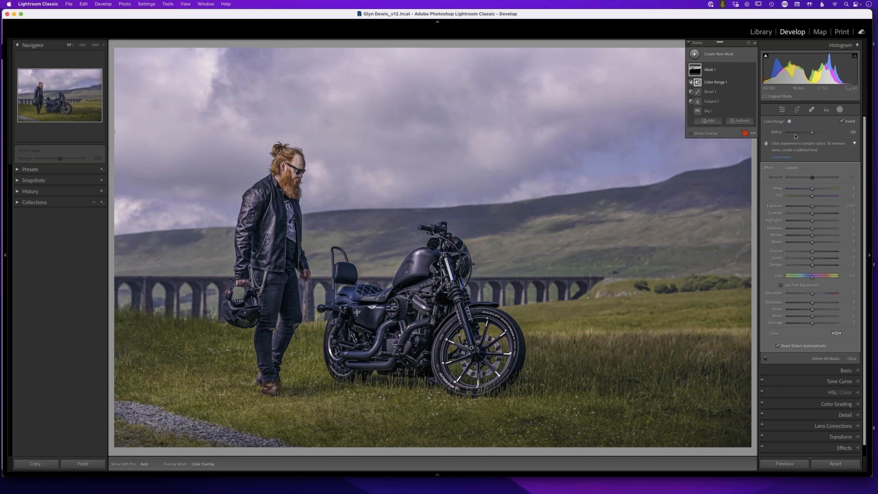
- Lower the Color Range's Refine close to its minimum using the overlay, cool the masked patch's Temp slightly, and leave masking
left_click(691, 134)
left_click_drag(812, 133, 789, 133)
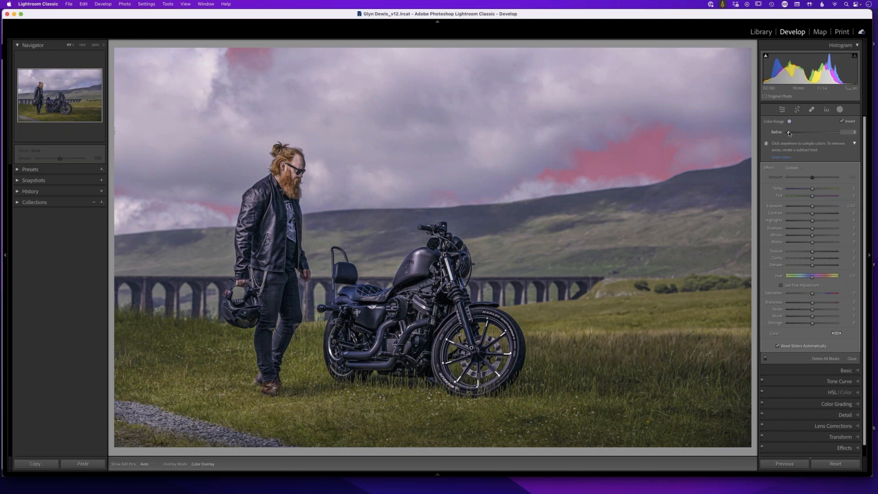
left_click_drag(788, 133, 787, 133)
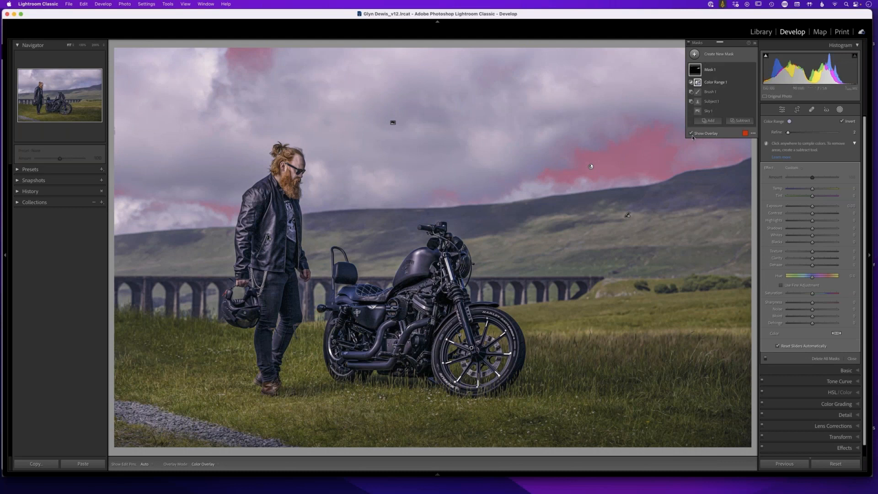
left_click_drag(788, 132, 787, 133)
left_click(691, 133)
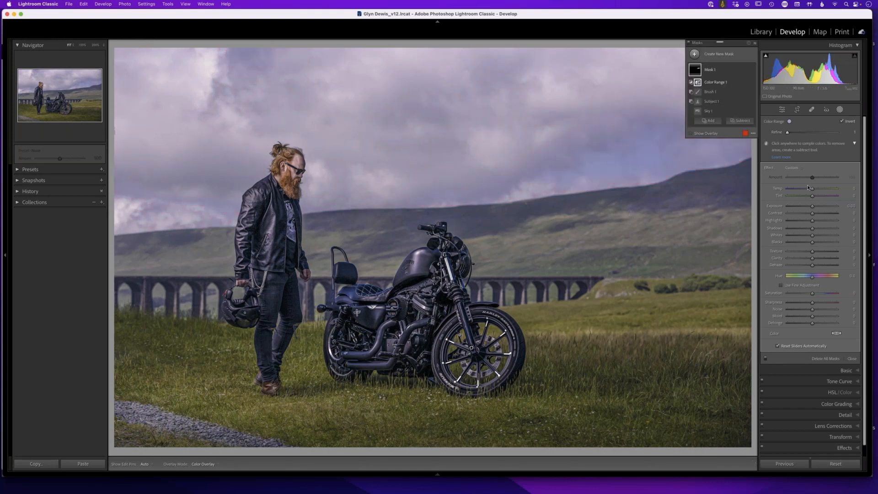
left_click_drag(812, 188, 810, 188)
left_click(839, 112)
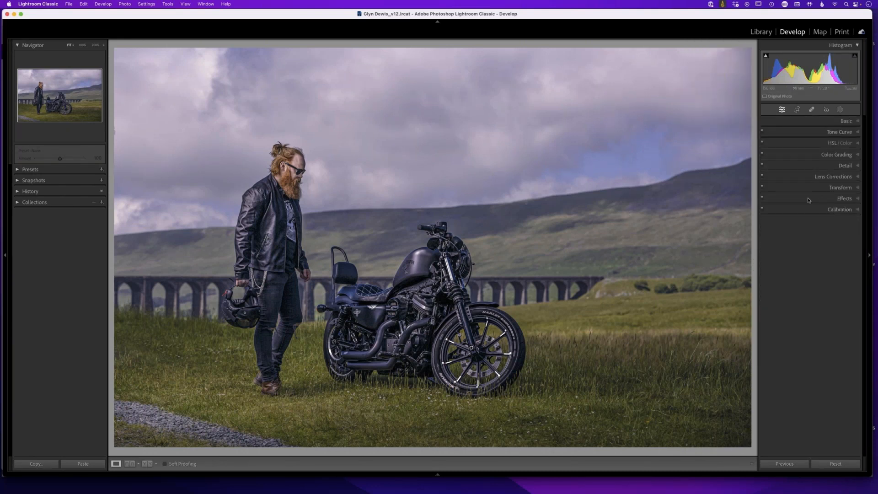
- Tint the Shadows blue in Color Grading with Hue 224 and Saturation 32, and strongly lower their Luminance
left_click(859, 156)
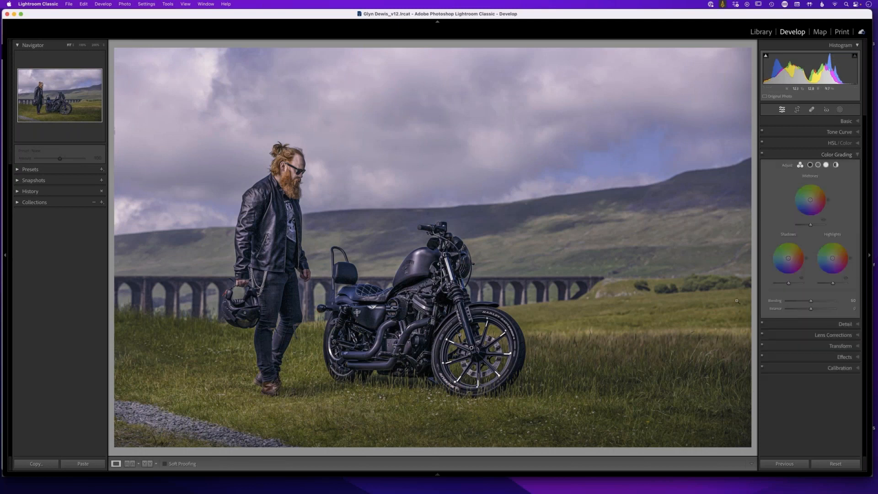
left_click(810, 166)
left_click_drag(809, 219, 803, 221)
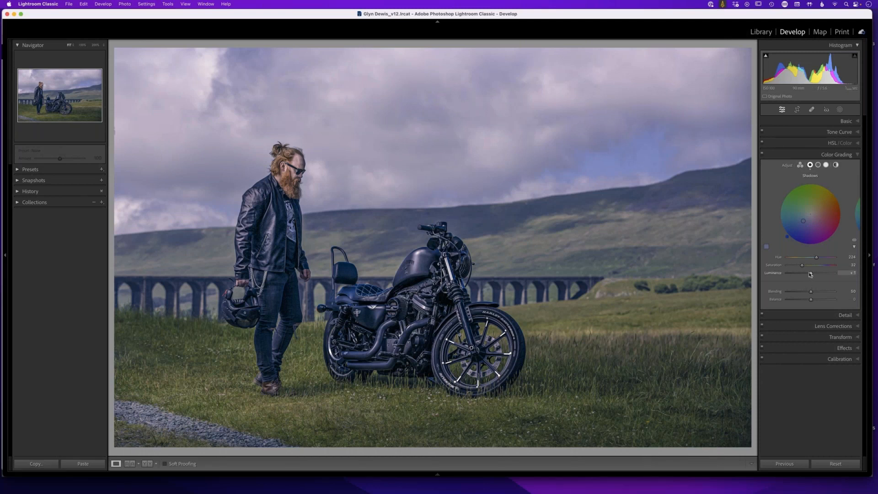
left_click_drag(810, 274, 793, 273)
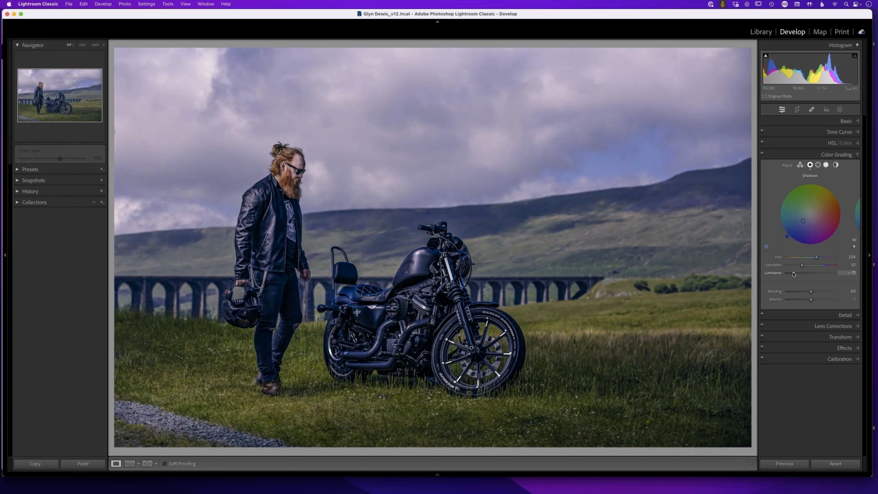
- Tint the Midtones toward warm yellow, and give the Highlights a warm tint with Hue 57
left_click(817, 166)
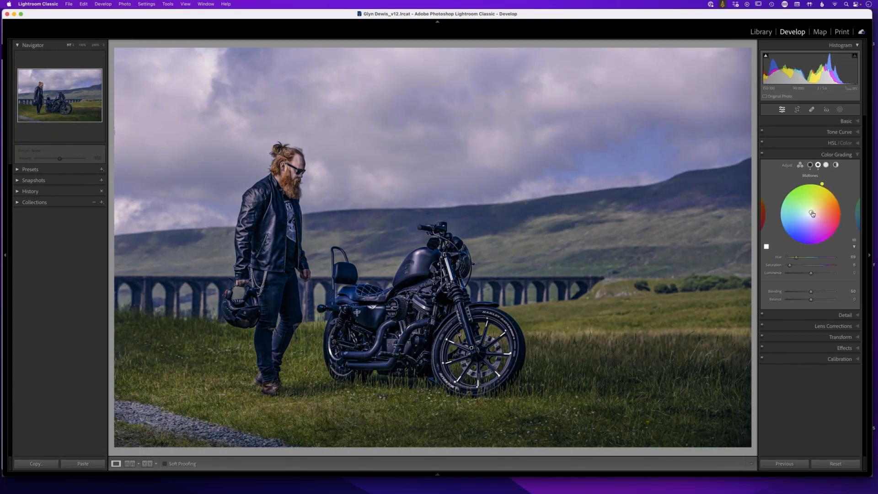
left_click_drag(812, 213, 815, 207)
left_click(826, 165)
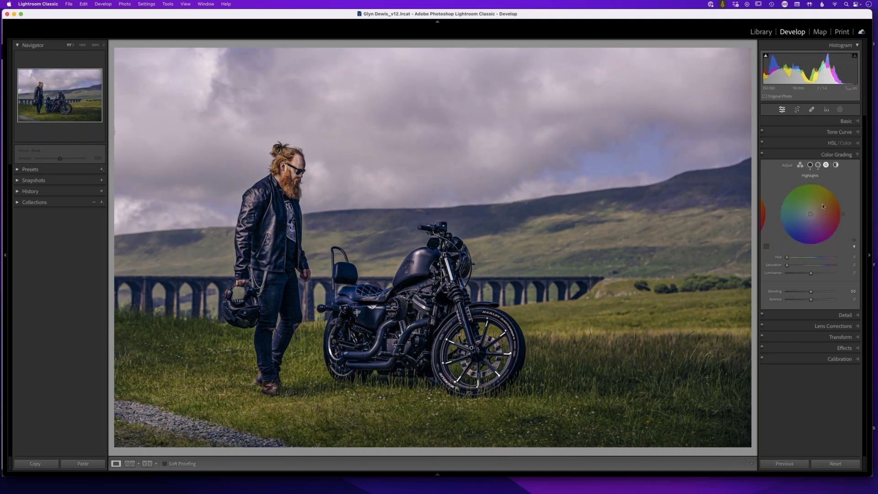
left_click_drag(810, 213, 819, 206)
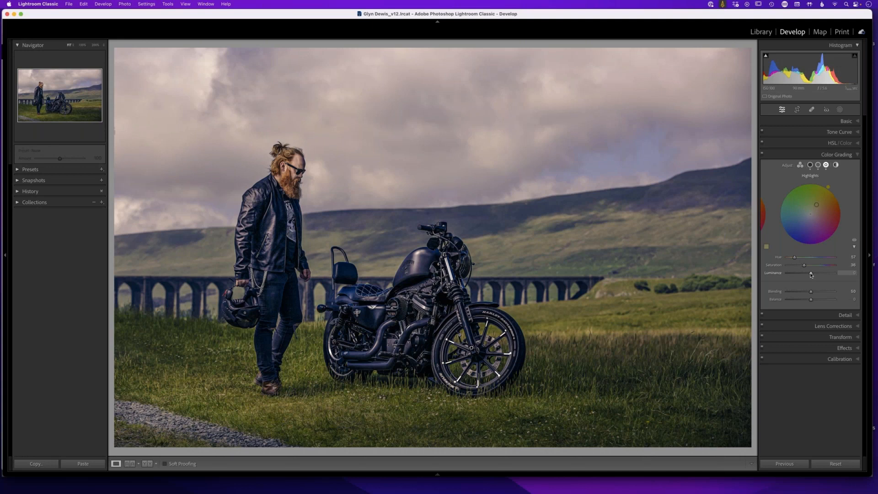
- Set the Luminance of the Color Grading Highlights to +84
left_click_drag(811, 275, 827, 273)
scroll(826, 273, "up", 5)
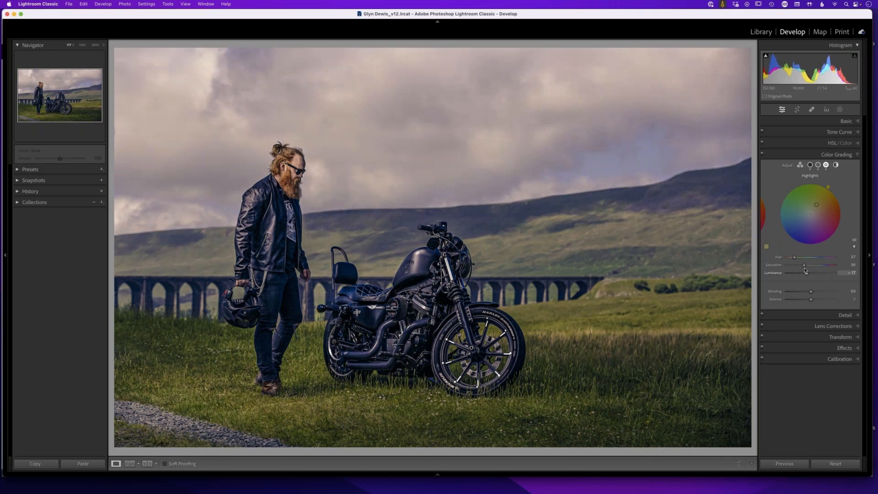
scroll(826, 273, "down", 4)
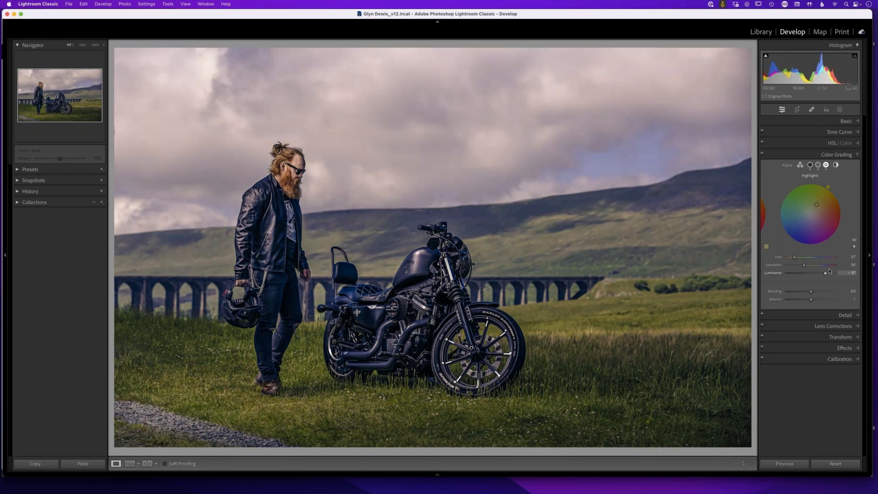
scroll(831, 274, "down", 4)
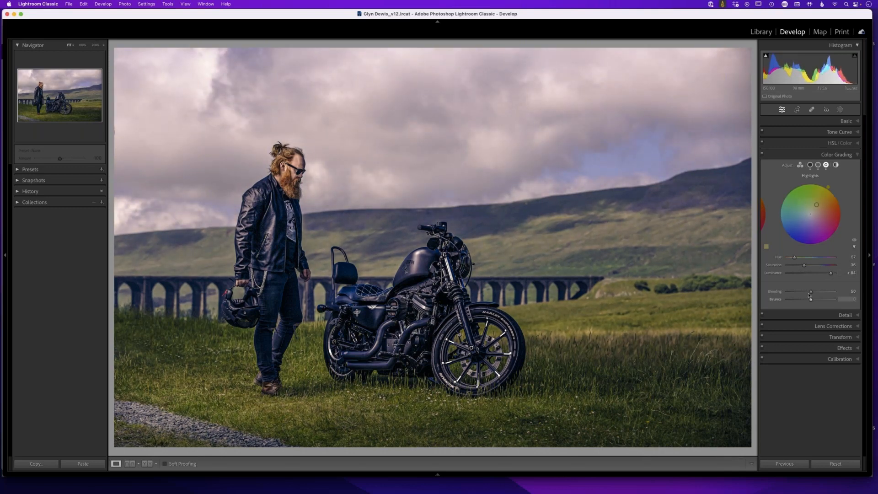
- Shift the Color Grading Balance toward the highlights and add a subtle warm yellow Global tint
mouse_move(812, 293)
left_mouse_down()
mouse_move(824, 293)
mouse_move(798, 298)
mouse_move(835, 300)
mouse_move(823, 299)
left_mouse_up()
left_click(836, 165)
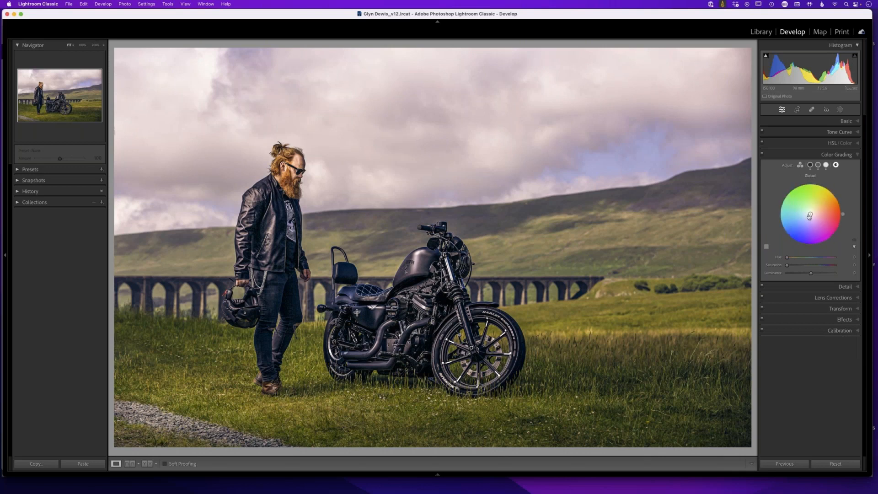
left_click_drag(811, 214, 812, 212)
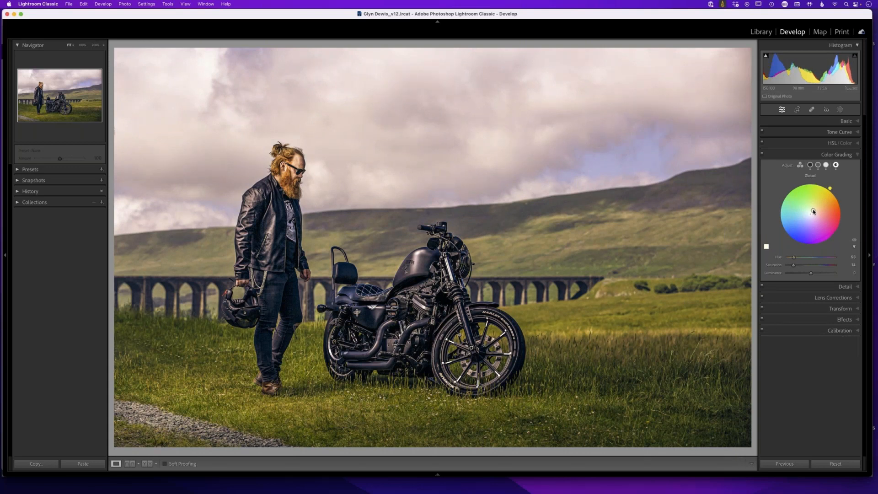
- Lift the black point of the point Tone Curve to Output 10 for a matte look
left_click(823, 132)
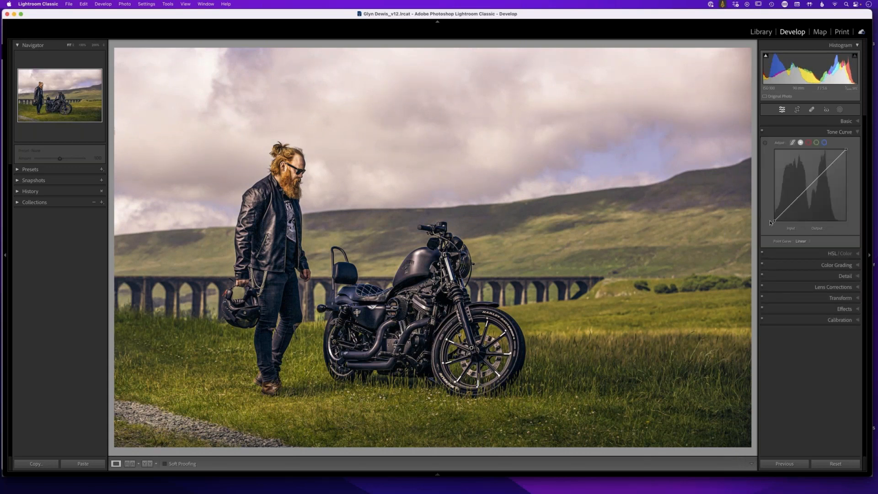
left_click_drag(774, 222, 771, 221)
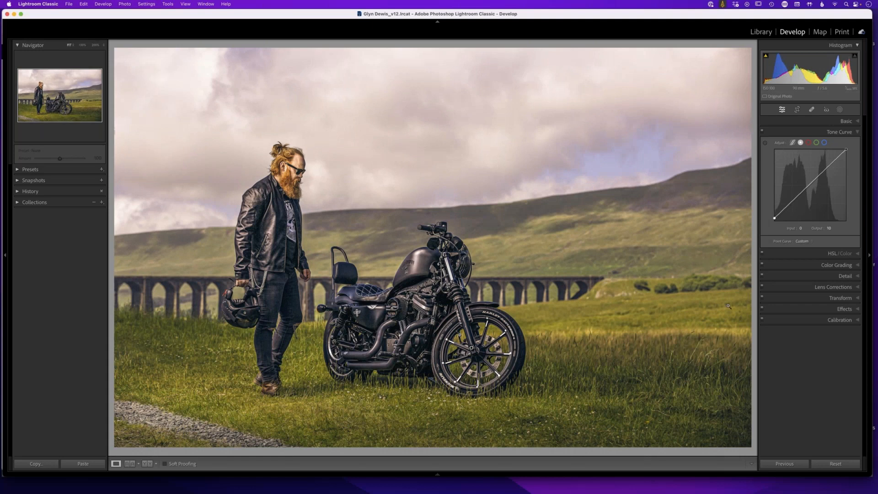
left_click(857, 133)
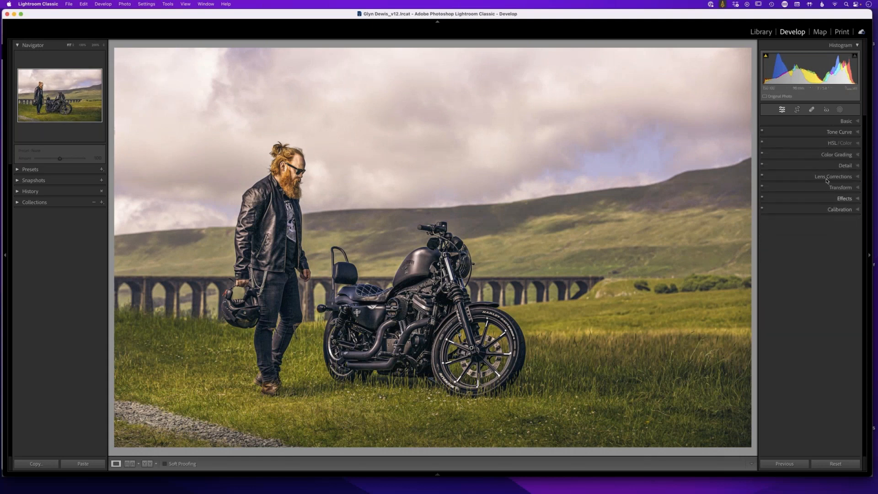
- Brighten the grass with HSL Luminance, setting Yellow to +34 and Green to +27
left_click(848, 143)
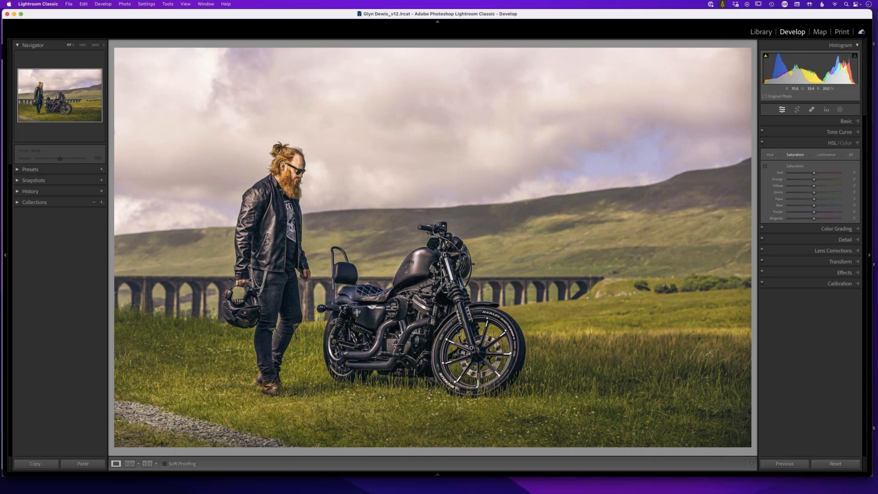
left_click(826, 156)
mouse_move(818, 187)
left_mouse_down()
mouse_move(830, 187)
mouse_move(812, 186)
mouse_move(826, 193)
mouse_move(823, 187)
left_mouse_up()
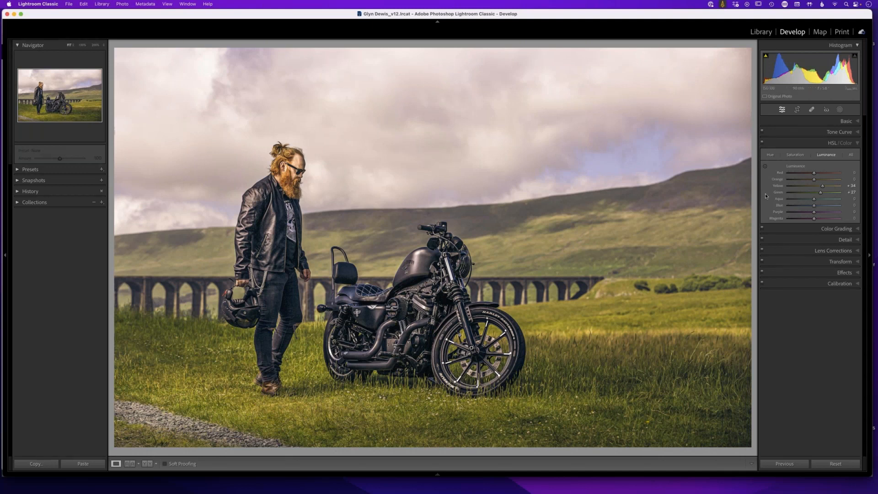
- Create a virtual copy of the graded motorcycle photo and reset all Develop settings on the copy
key("g")
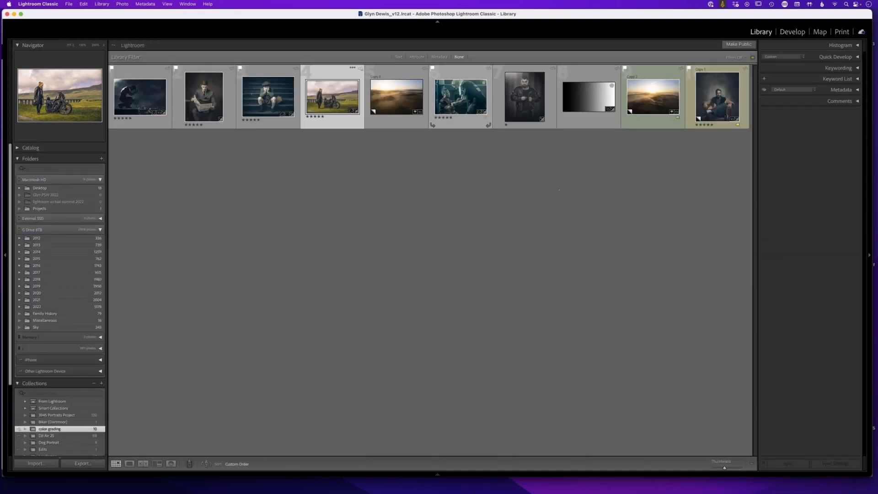
right_click(327, 99)
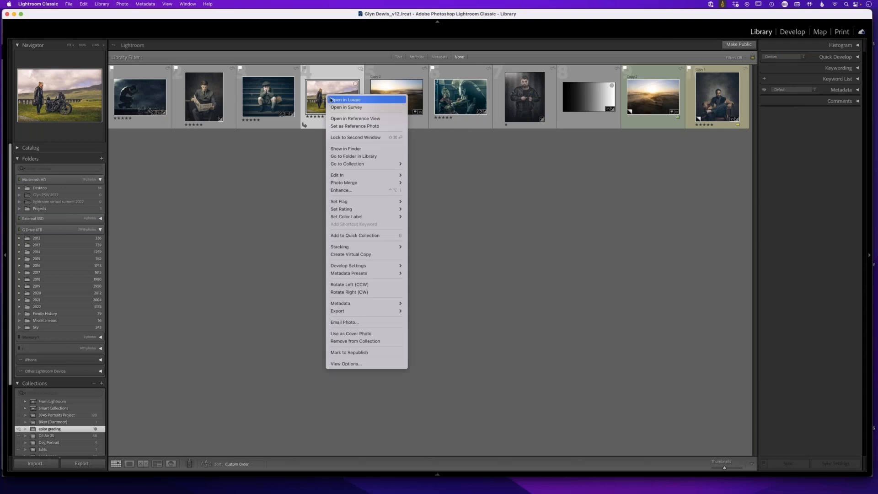
left_click(348, 255)
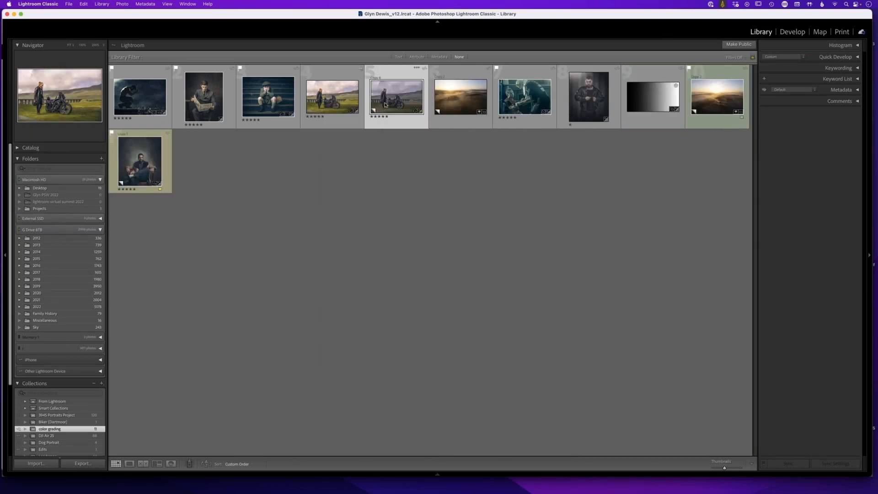
key("d")
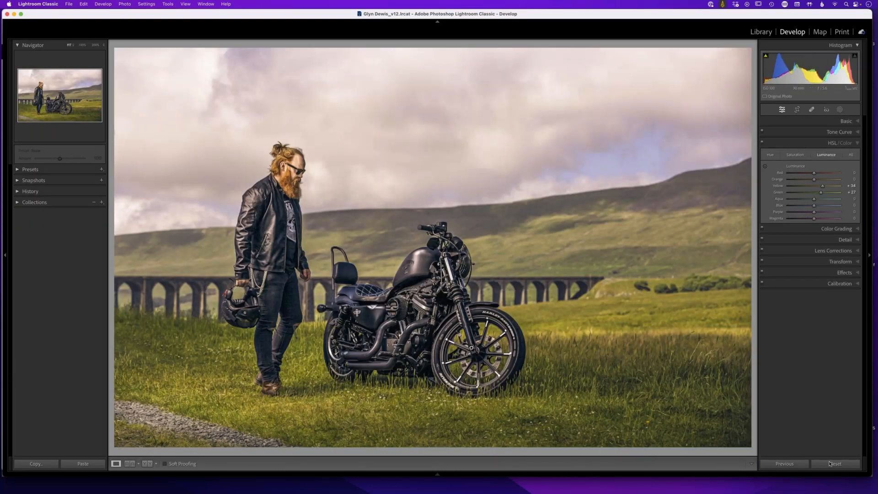
left_click(830, 463)
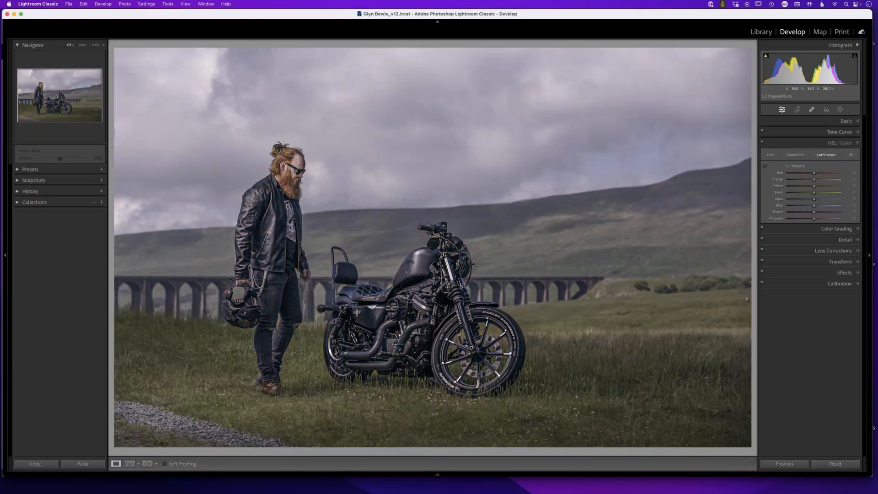
- Compare the reset copy with the graded motorcycle photo side by side without side panels, and return to Loupe view
key("g")
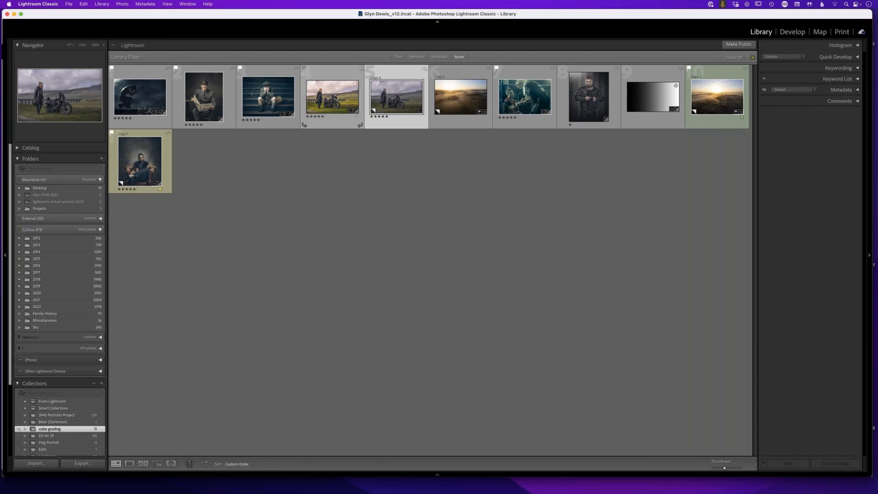
left_click(305, 121, "shift")
key("c")
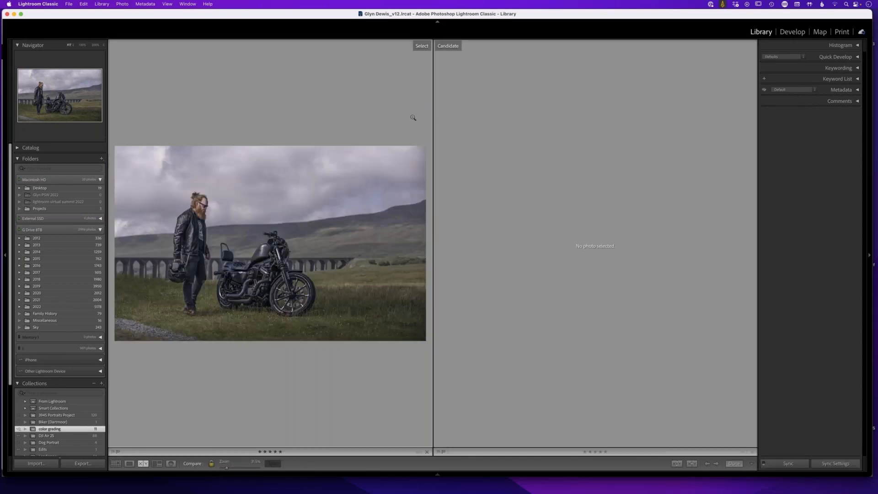
key("Tab")
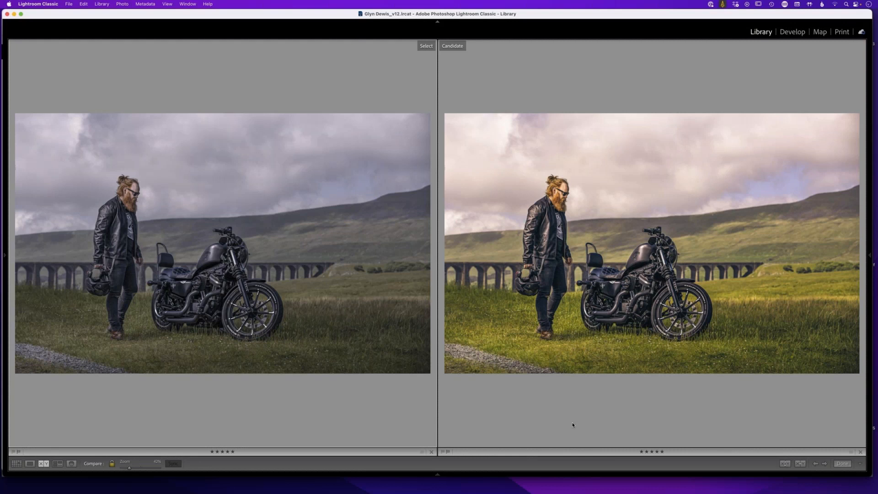
key("e")
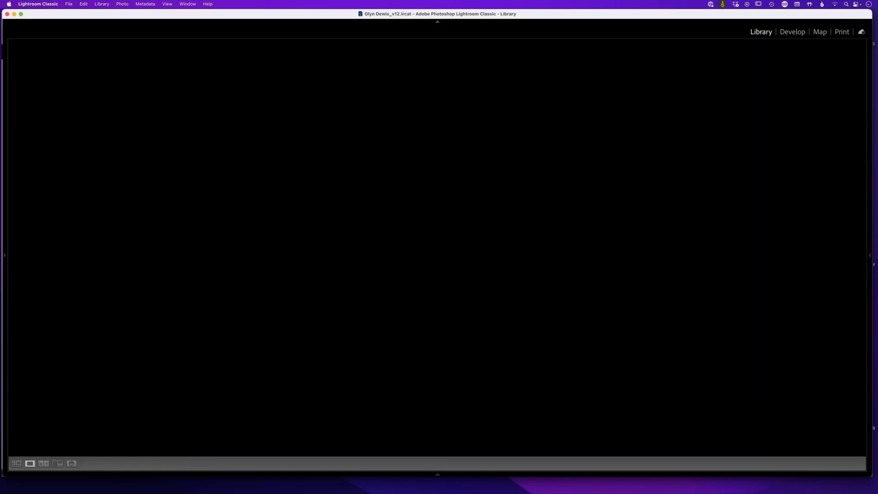
key("Tab")
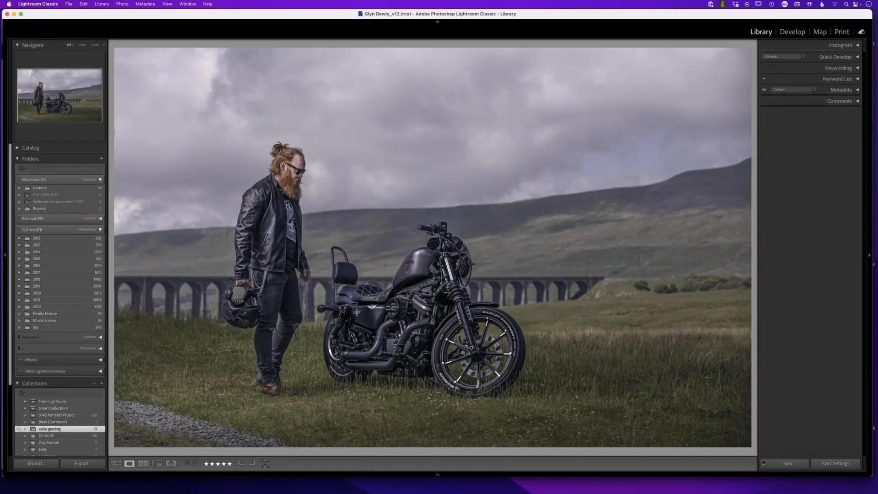
- Open the photo of the boxer and his trainer from the grid in Develop and collapse the HSL settings
key("g")
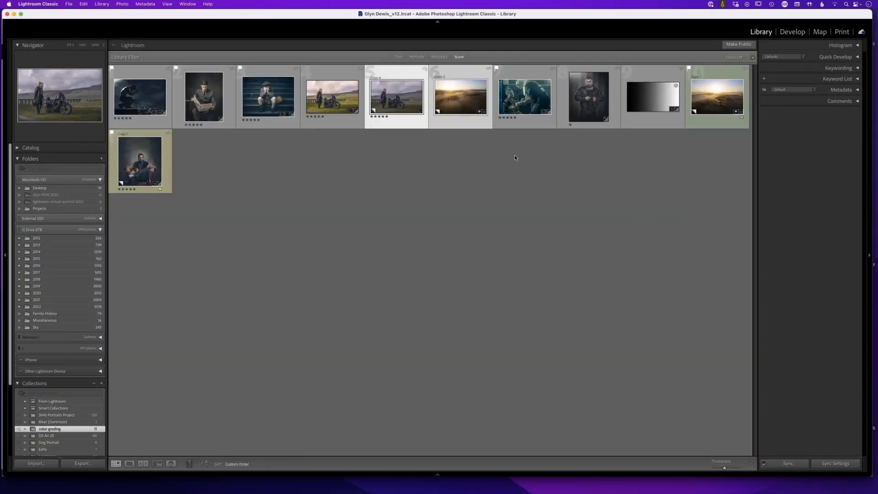
left_click(515, 105)
key("d")
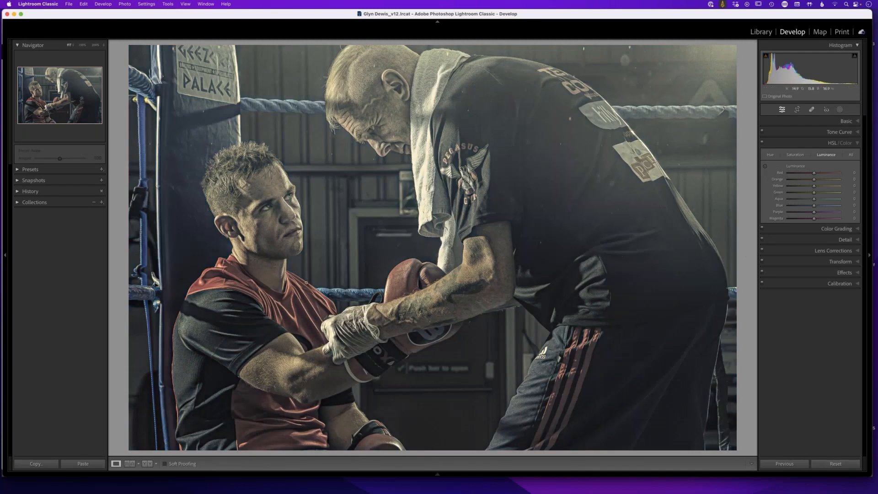
left_click(858, 144)
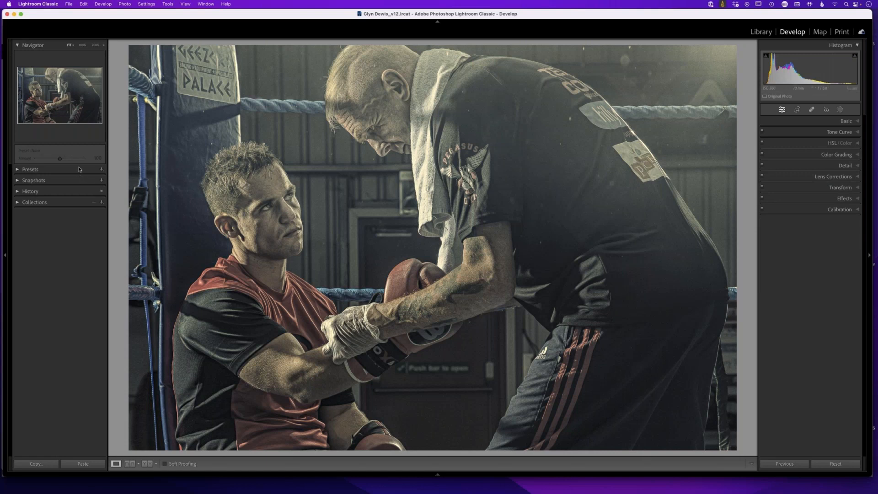
key("super+Tab")
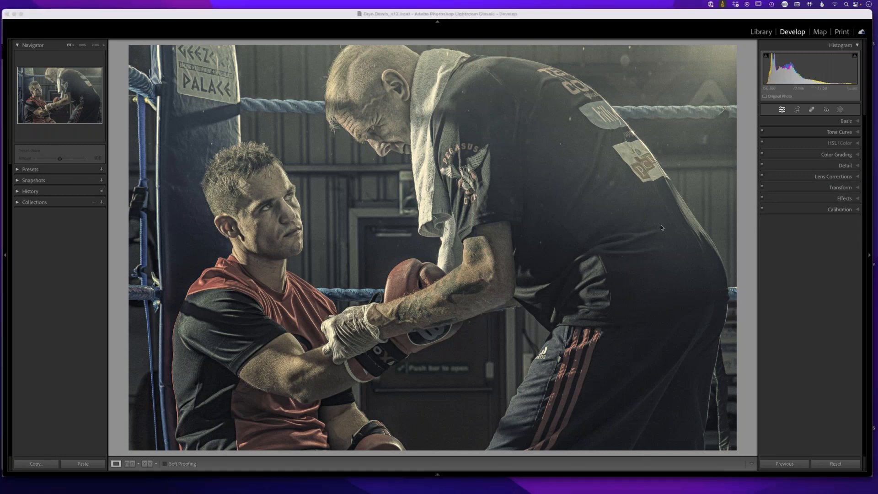
left_click(676, 273)
- View the Shadows wheel and its custom color swatches in Color Grading, and close them again
left_click(857, 157)
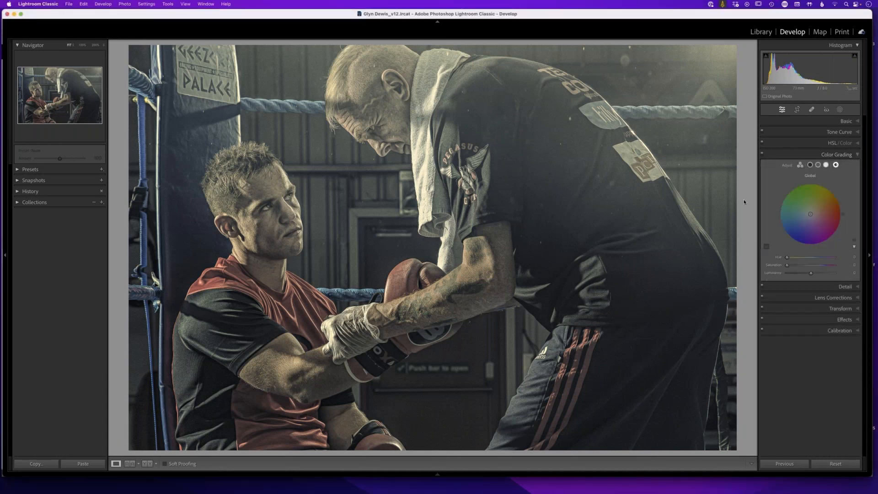
left_click(809, 164)
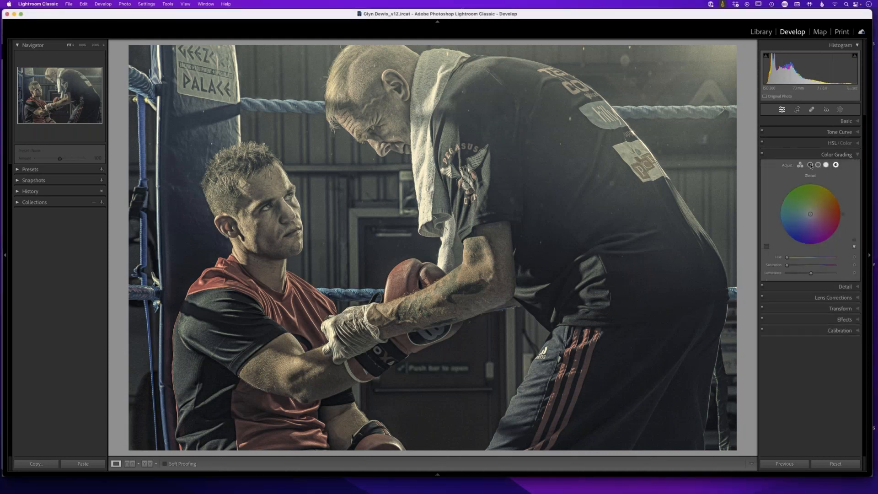
left_click(766, 247)
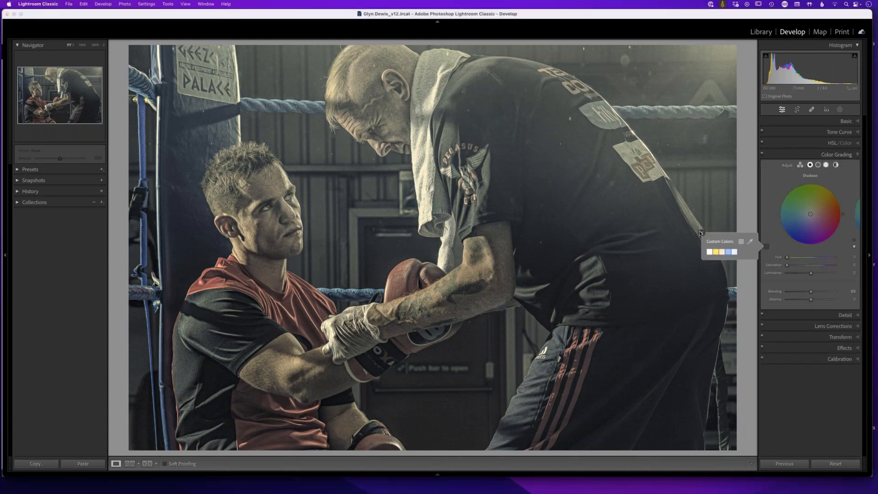
left_click(703, 233)
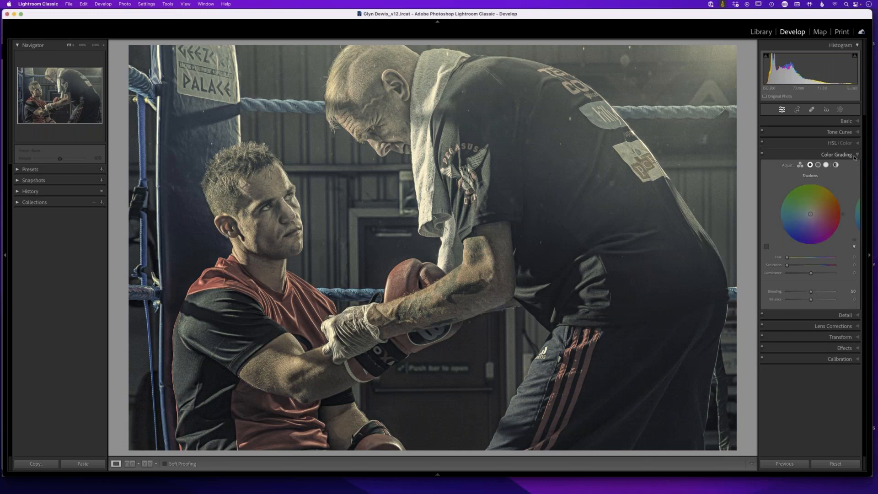
left_click(783, 154)
- Switch to Safari to view the Creed 2 fight scene on YouTube as a color reference, and return to Lightroom Classic
key("super+Tab")
key("super+Tab")
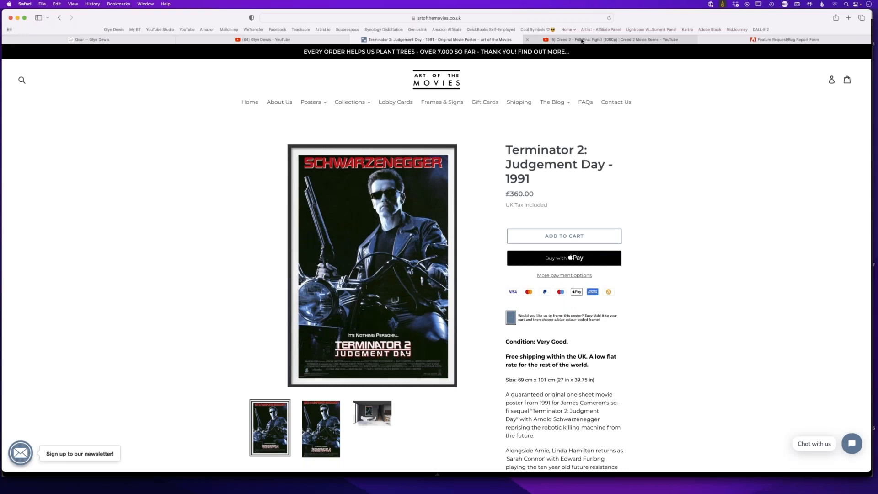
left_click(582, 40)
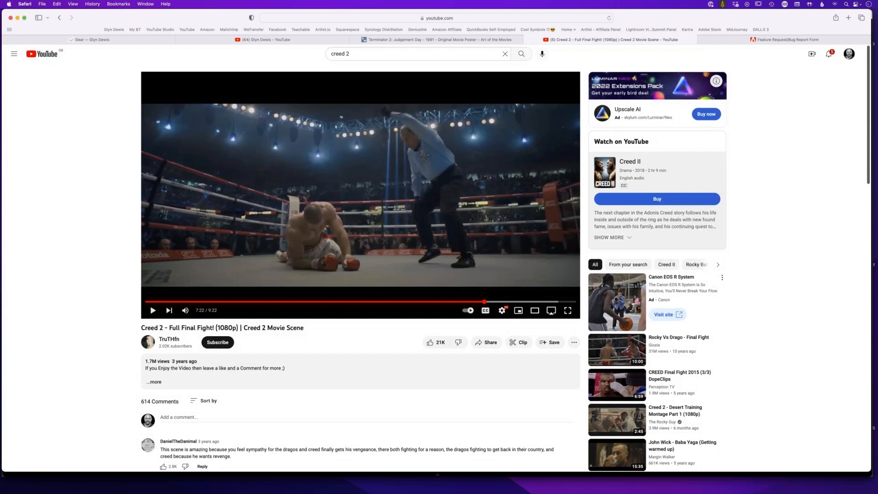
key("super+Tab")
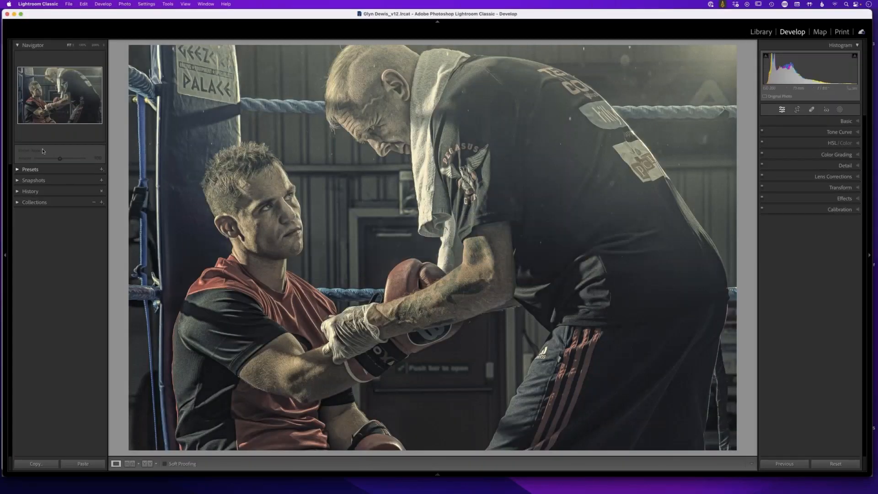
- Open the boxing film still from the Desktop folder in Develop and reset all its settings
key("ctrl+a")
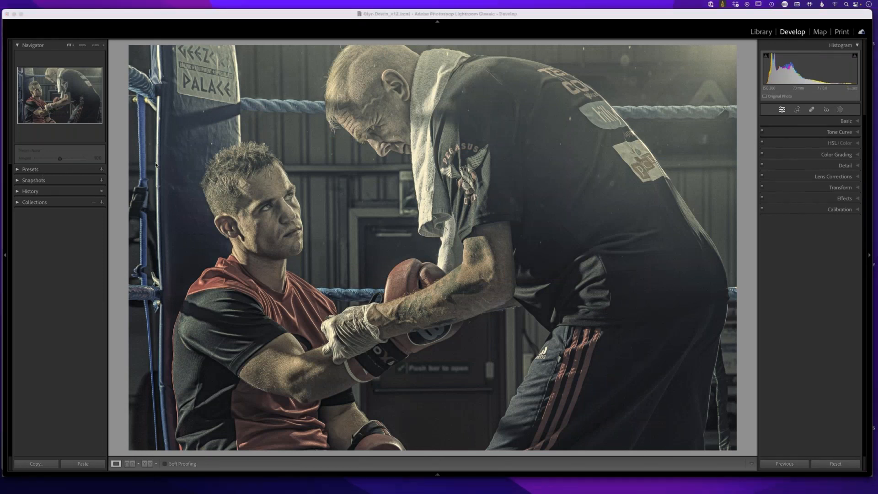
left_click(53, 268)
key("g")
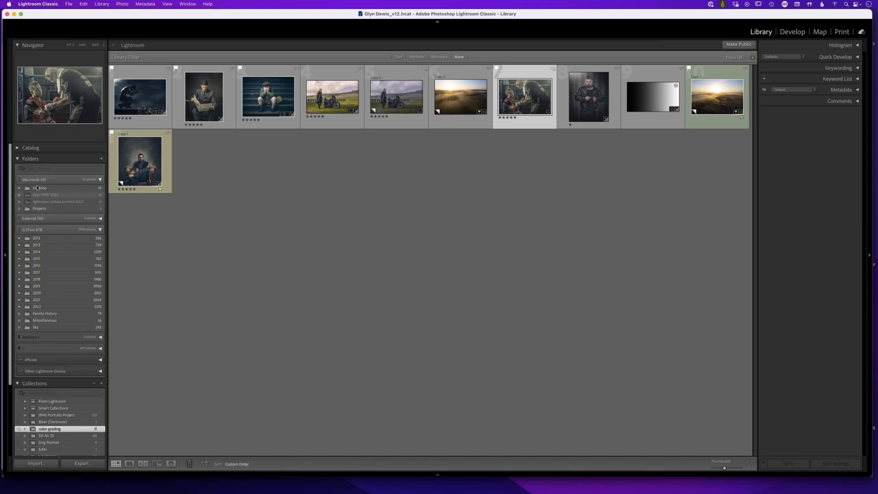
left_click(39, 188)
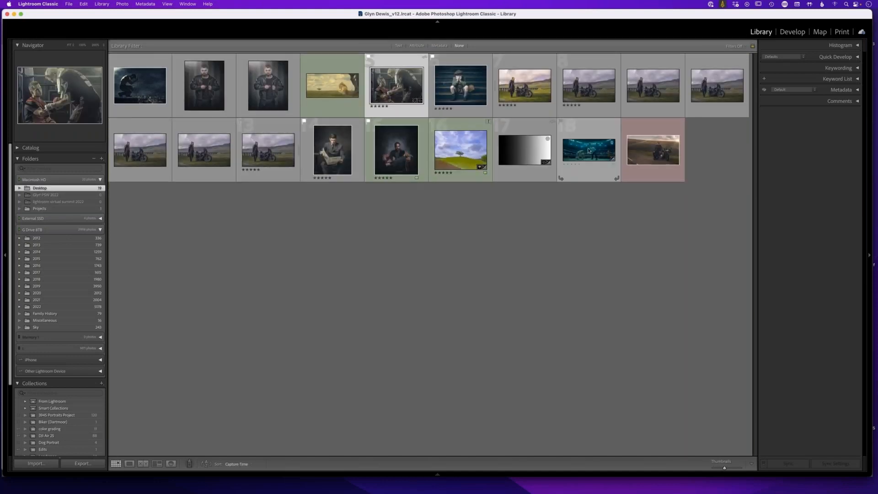
left_click(580, 166)
key("d")
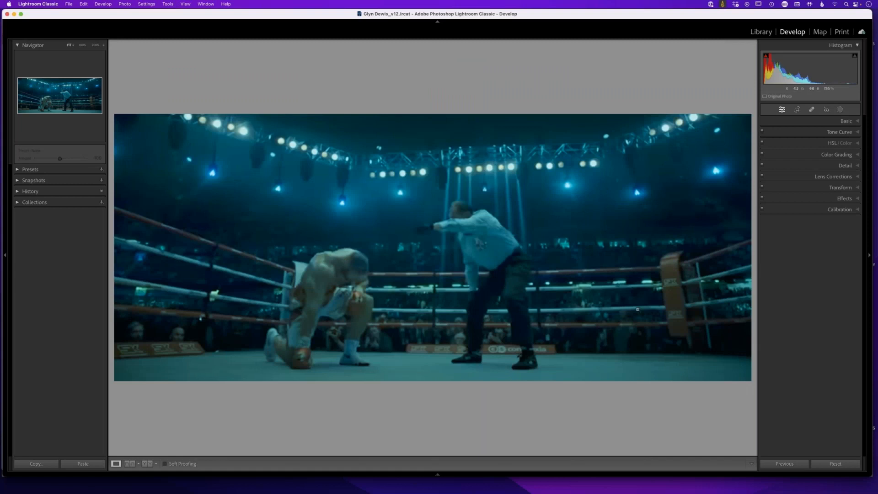
left_click(830, 464)
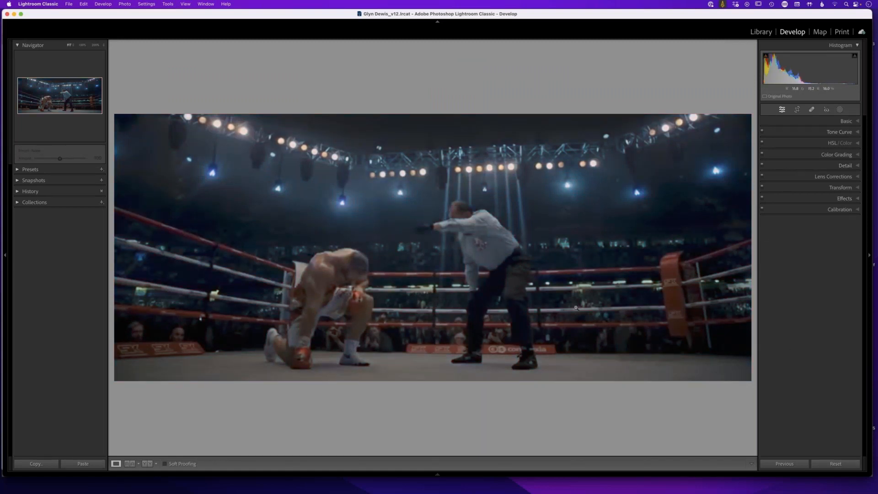
- Sample the arena's dark blue background as the Color Grading Shadows color and store it in the first custom swatch
left_click(855, 157)
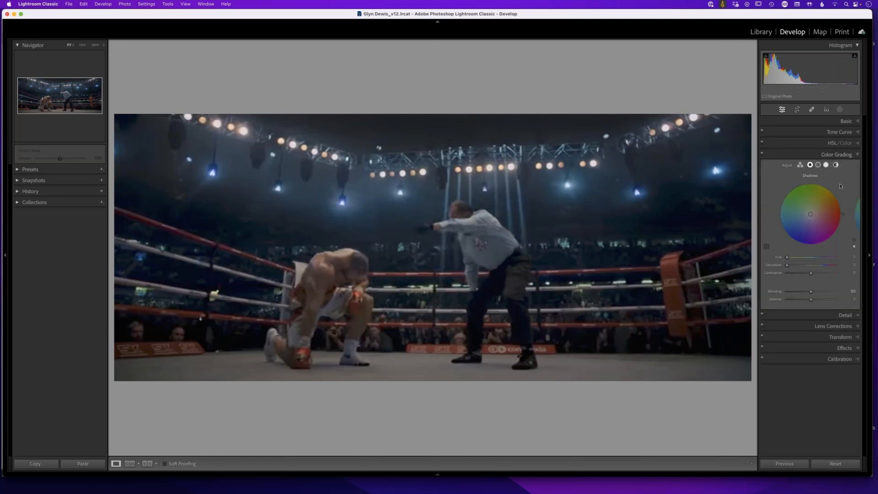
left_click(766, 247)
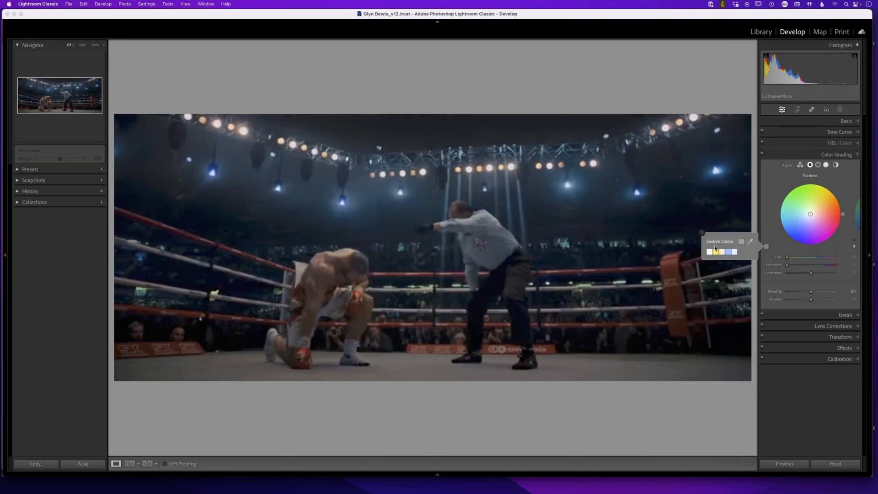
left_click_drag(750, 242, 583, 205)
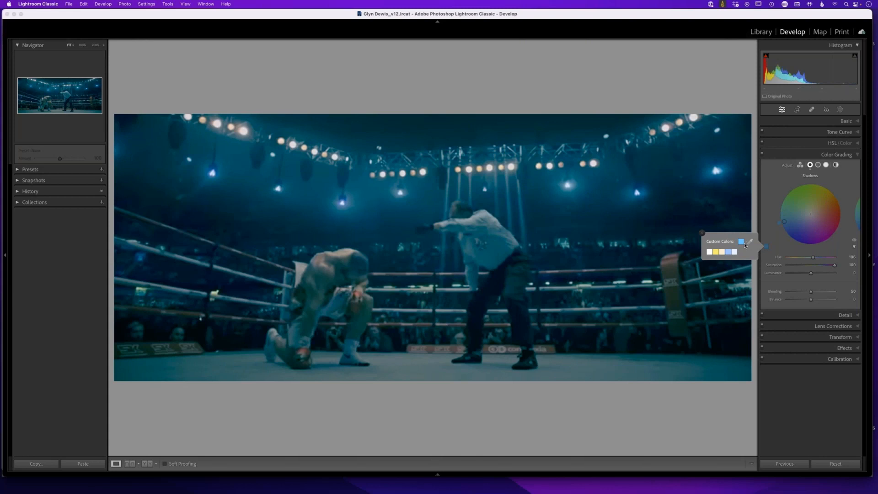
right_click(708, 252)
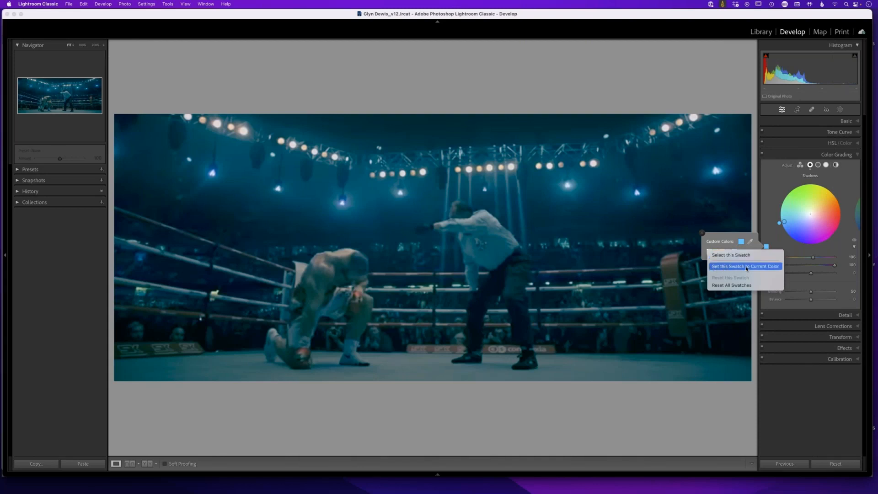
left_click(766, 267)
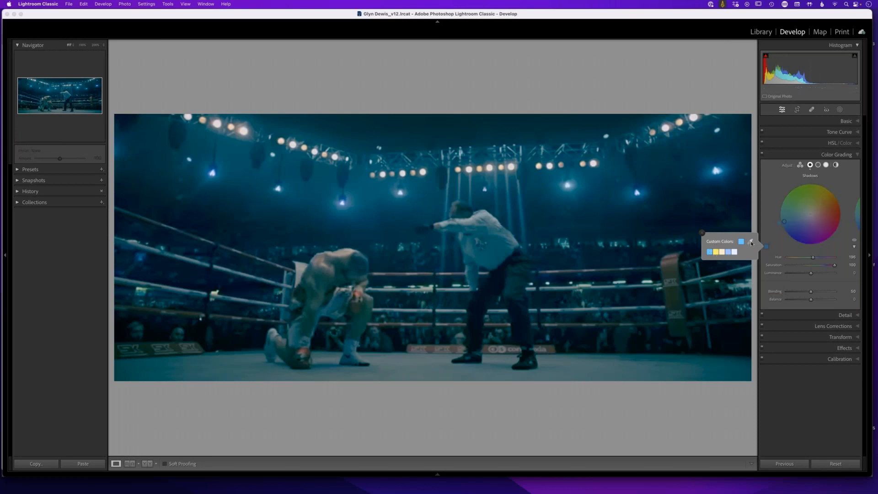
- Sample the kneeling boxer's skin tone from the film still and store it in the second custom swatch
left_click_drag(751, 243, 344, 250)
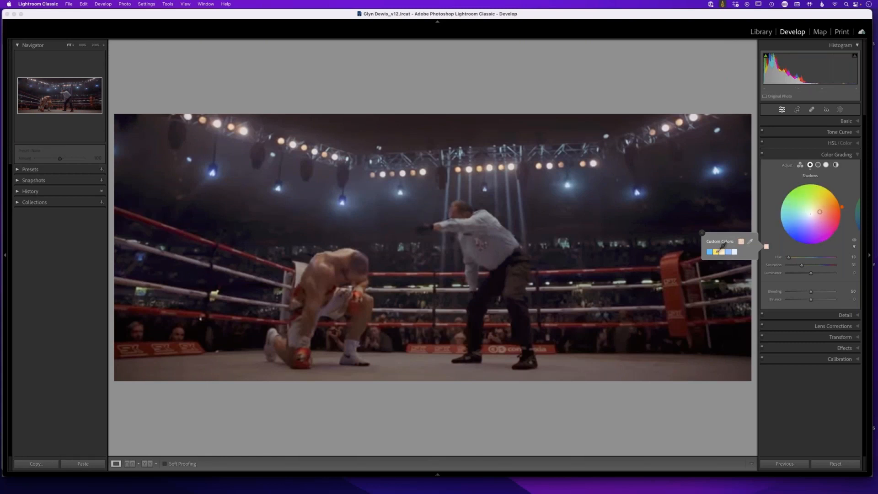
right_click(718, 251)
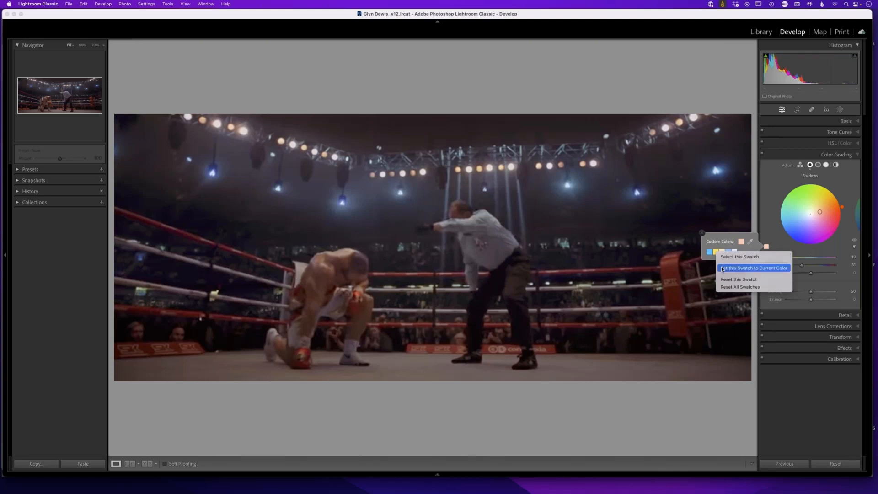
left_click(762, 268)
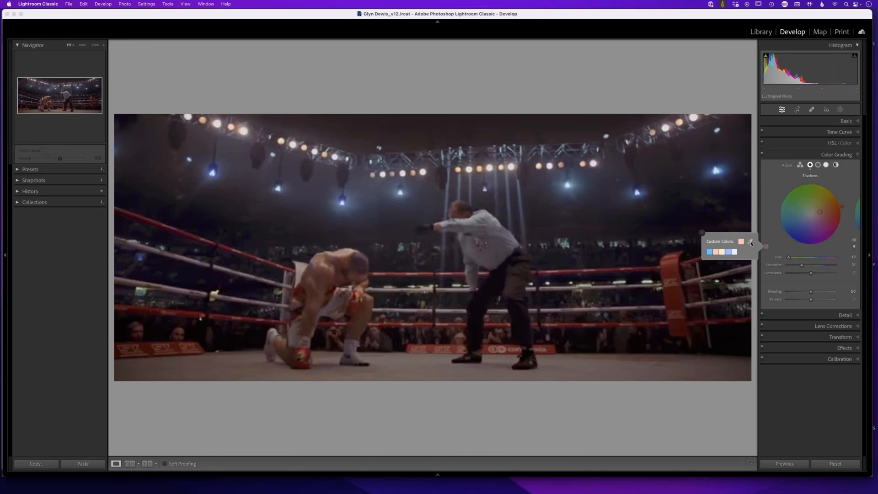
- Sample a pale blue from the film still and store it in the third custom swatch
left_click_drag(750, 241, 722, 252)
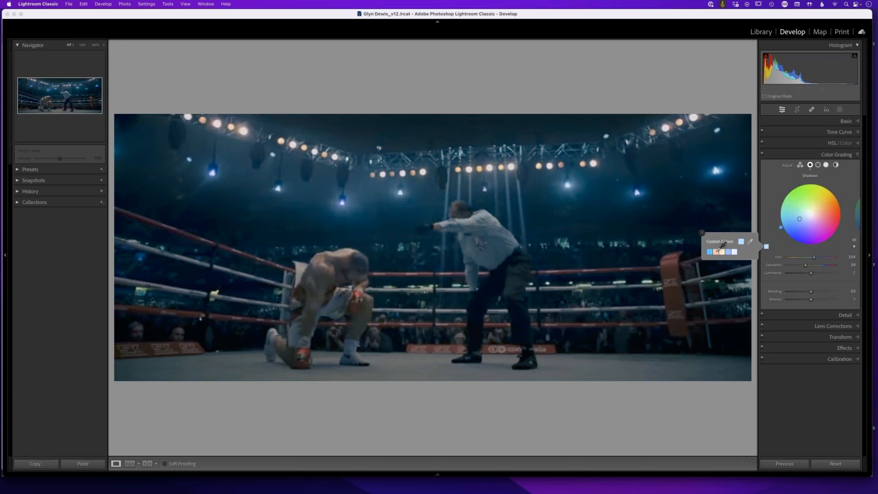
right_click(722, 251)
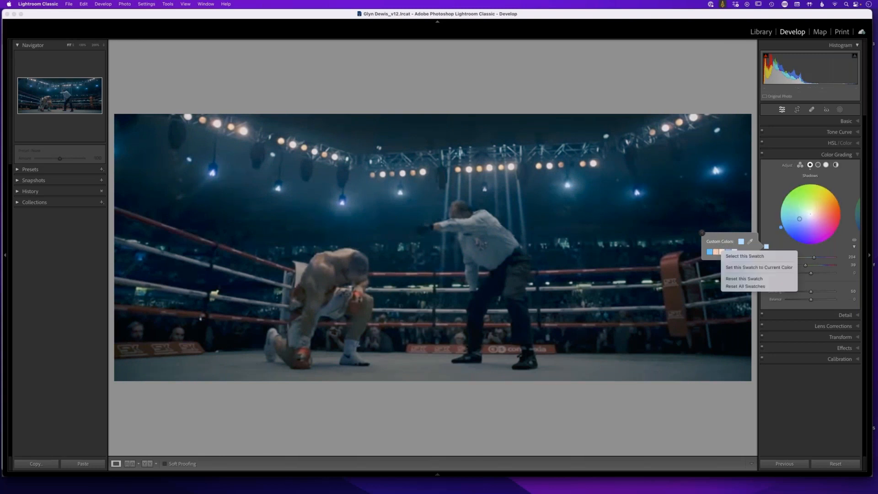
left_click(746, 269)
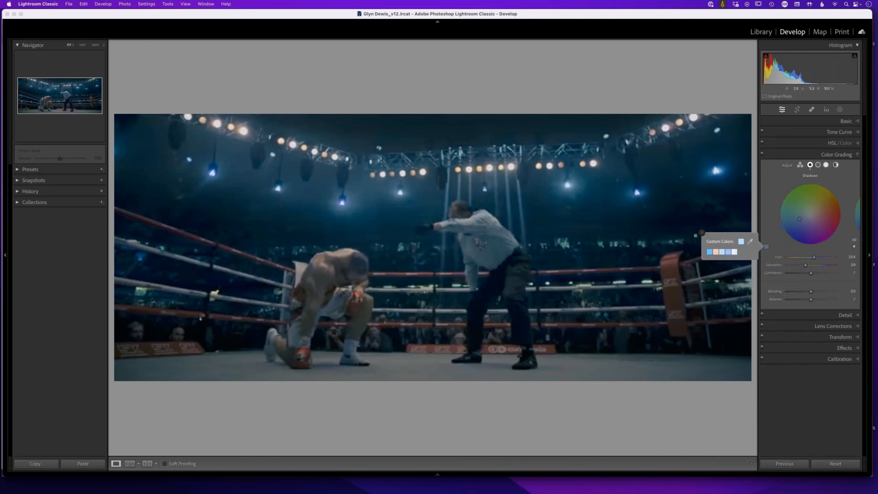
- Close the custom colors and open the boxer and trainer photo from the color grading collection in Develop
left_click(702, 233)
key("g")
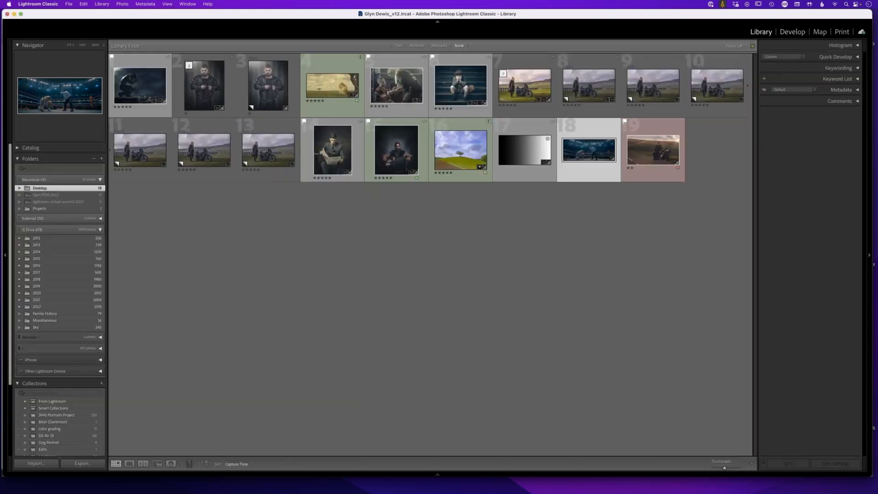
scroll(64, 381, "down", 5)
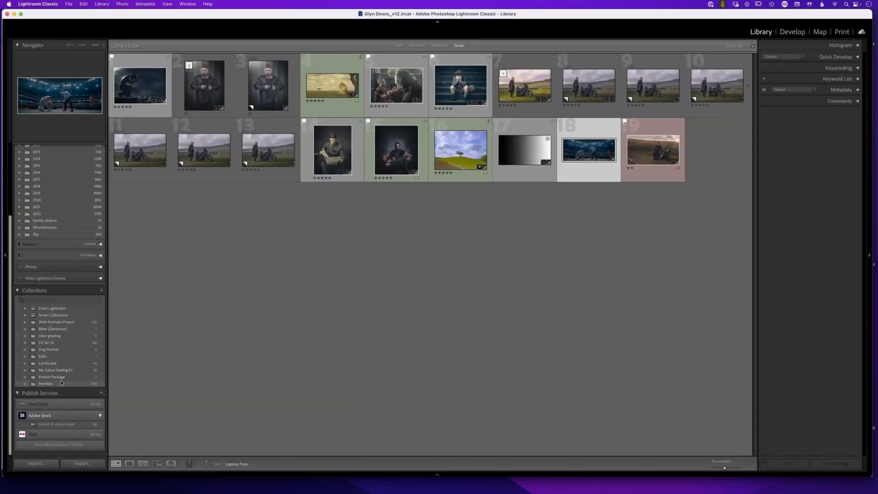
left_click(49, 338)
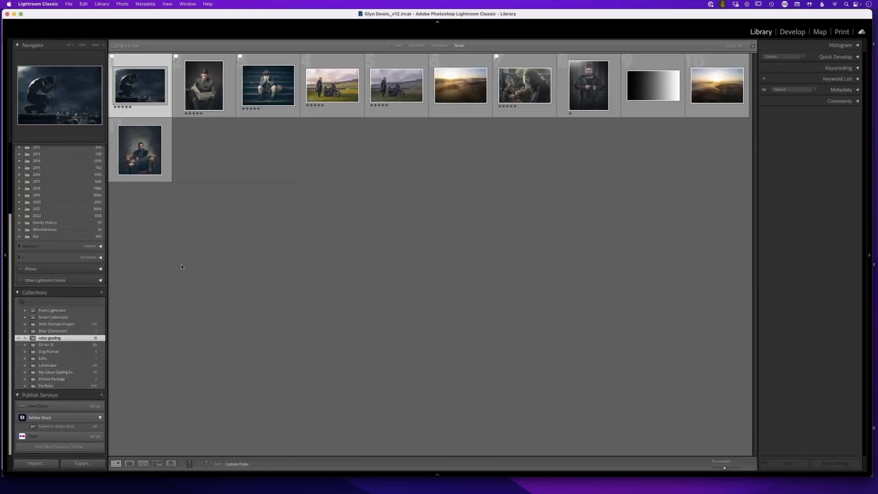
left_click(524, 98)
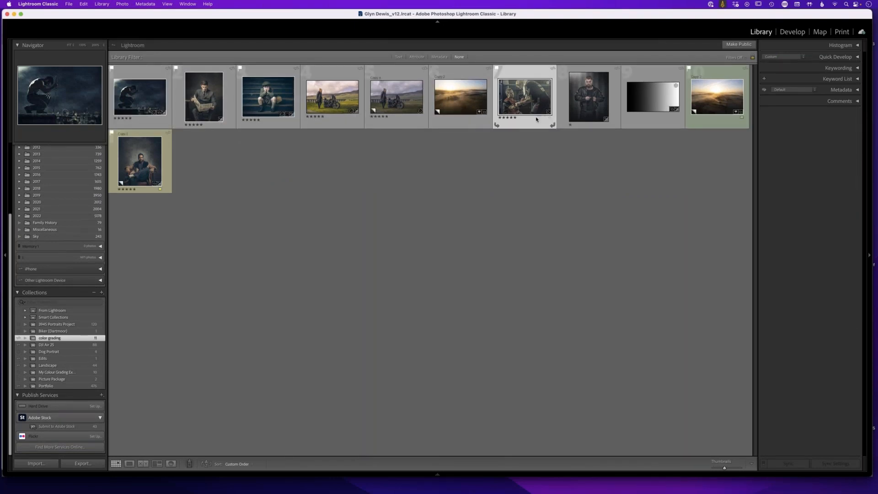
key("d")
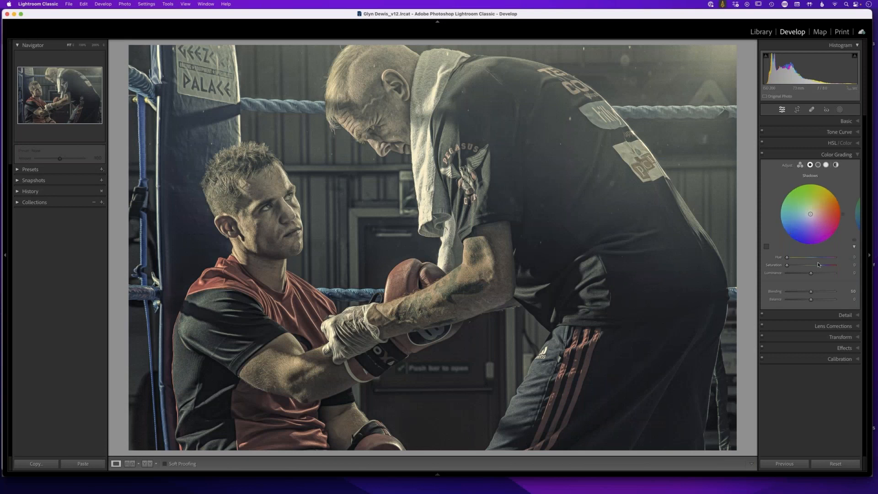
- Apply the first custom swatch, the saturated blue, to the Shadows of the boxer and trainer photo
key("super+e")
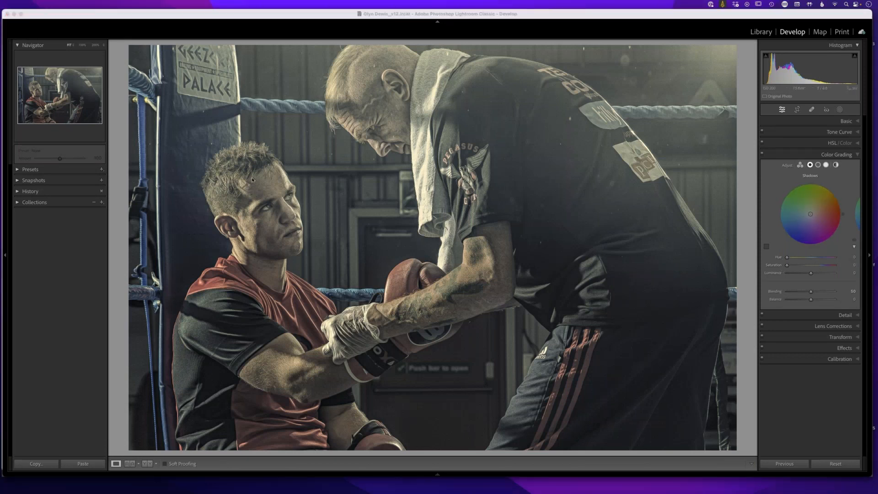
left_click(767, 247)
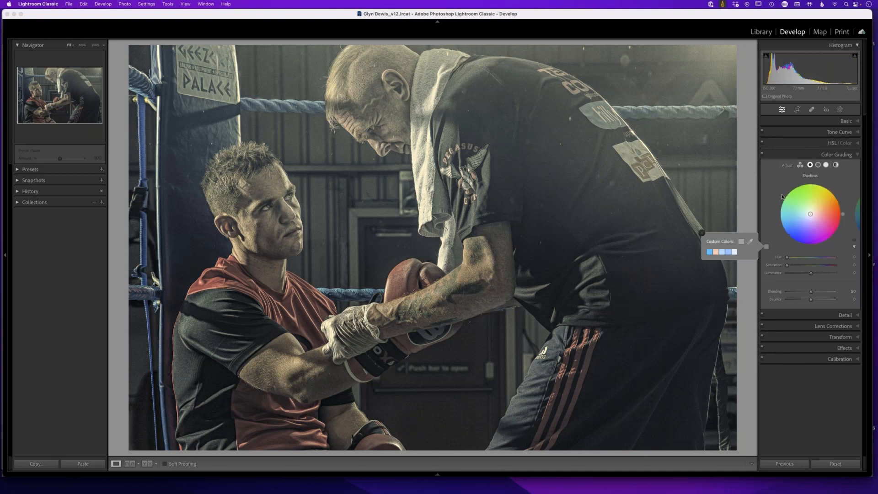
left_click(710, 251)
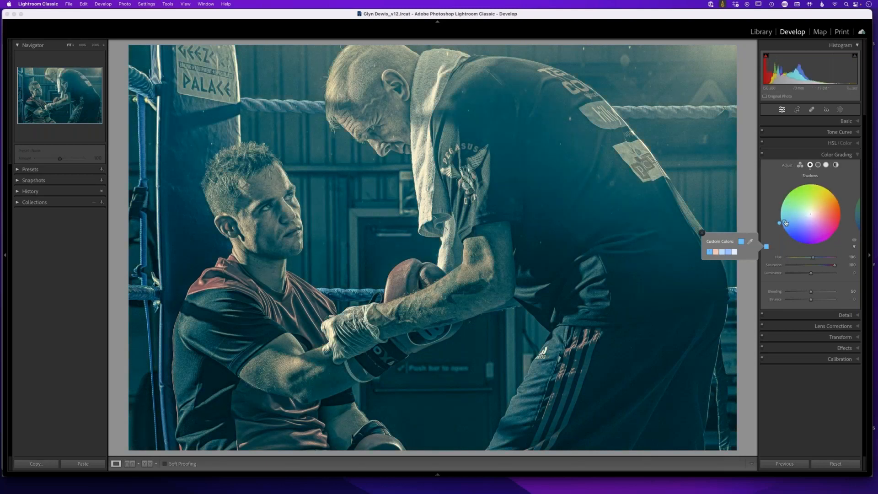
- Reduce the Shadows saturation to 44 and lower the Shadows luminance to about -47
left_click_drag(786, 223, 798, 218)
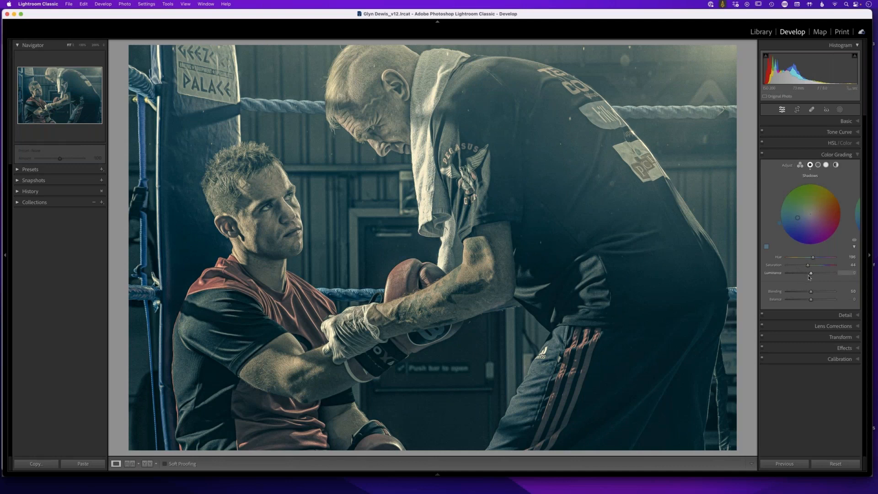
left_click_drag(811, 275, 801, 273)
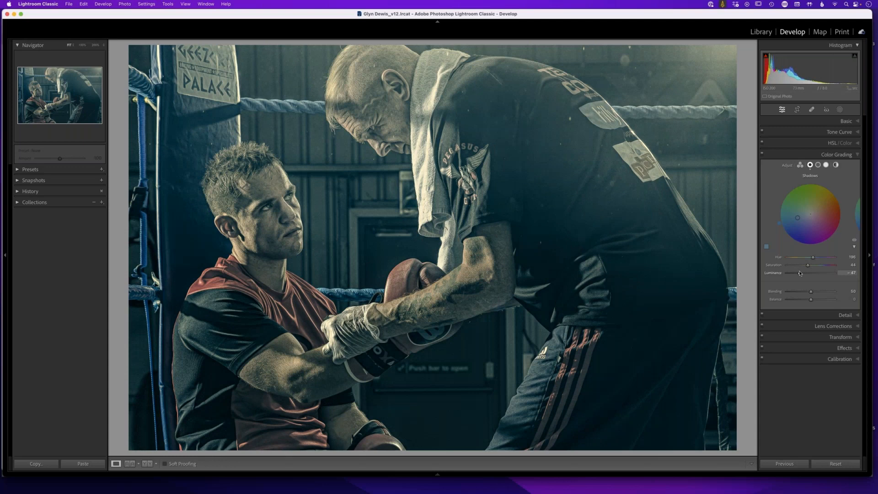
- Apply the second custom swatch, the skin tone, to the Midtones and reduce its saturation to about 18
left_click(818, 165)
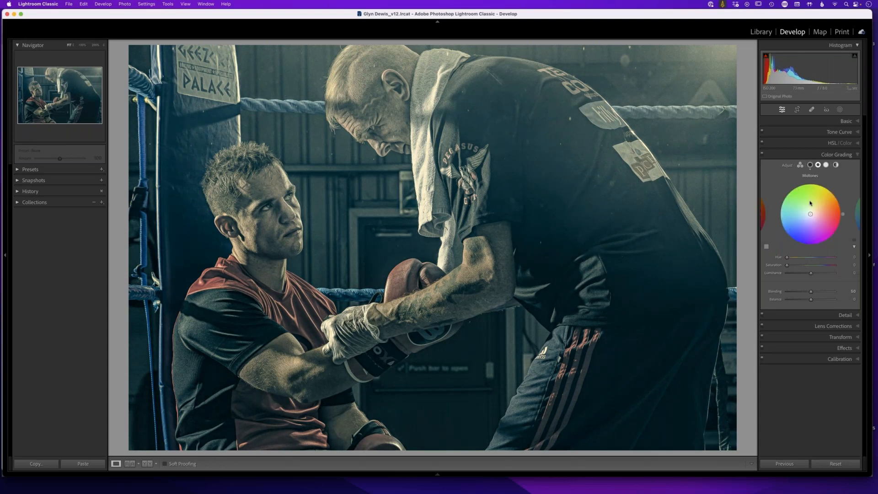
left_click(766, 247)
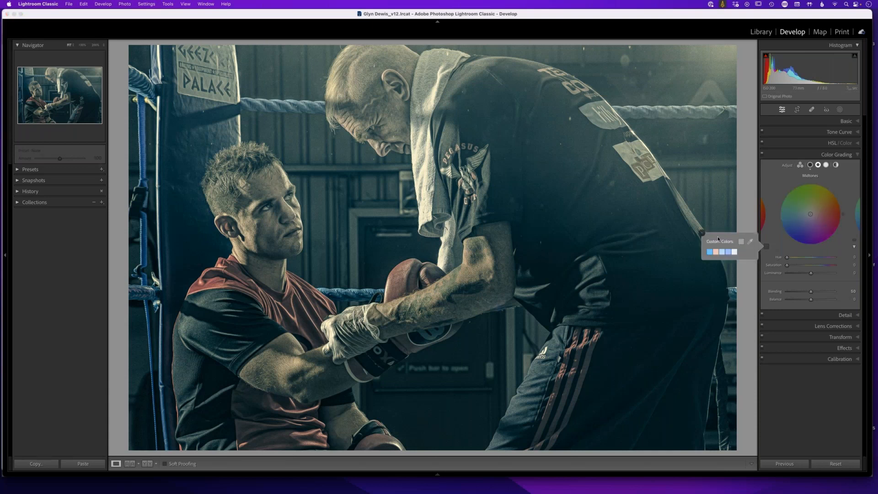
left_click(716, 251)
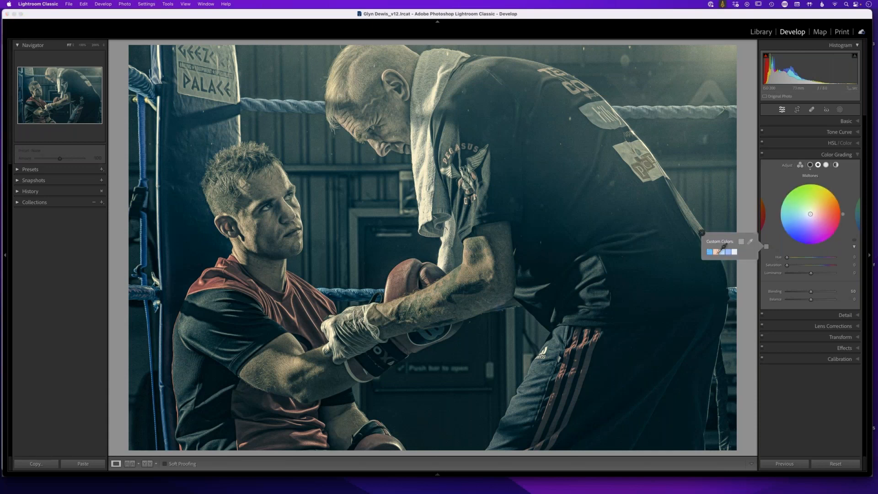
left_click(819, 213)
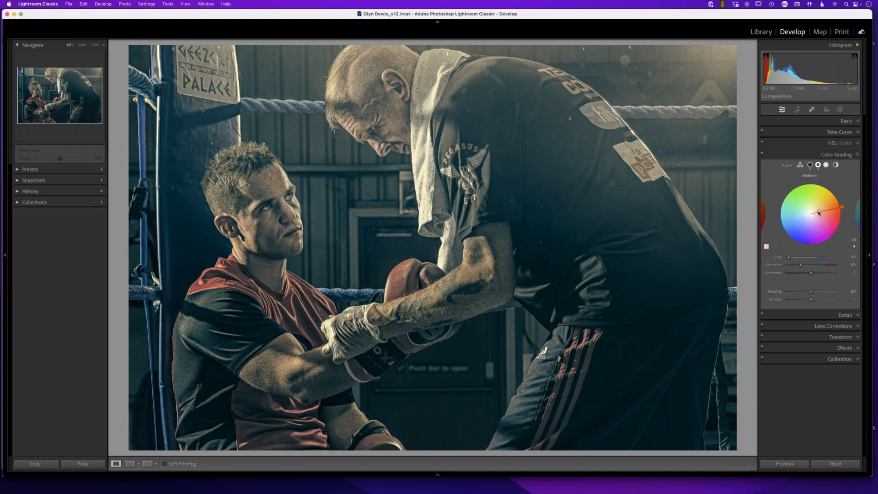
left_click_drag(819, 212, 815, 212)
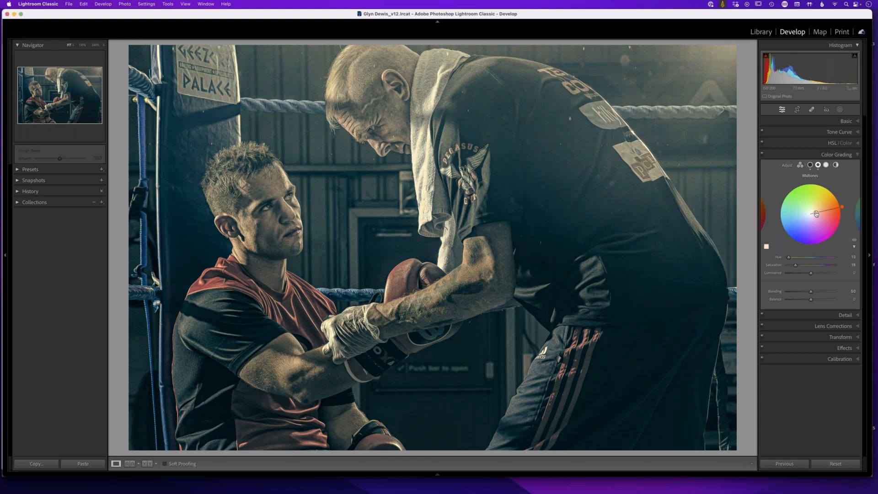
- Apply the third custom swatch, the pale blue, to the Highlights with a saturation of about 31
left_click(826, 165)
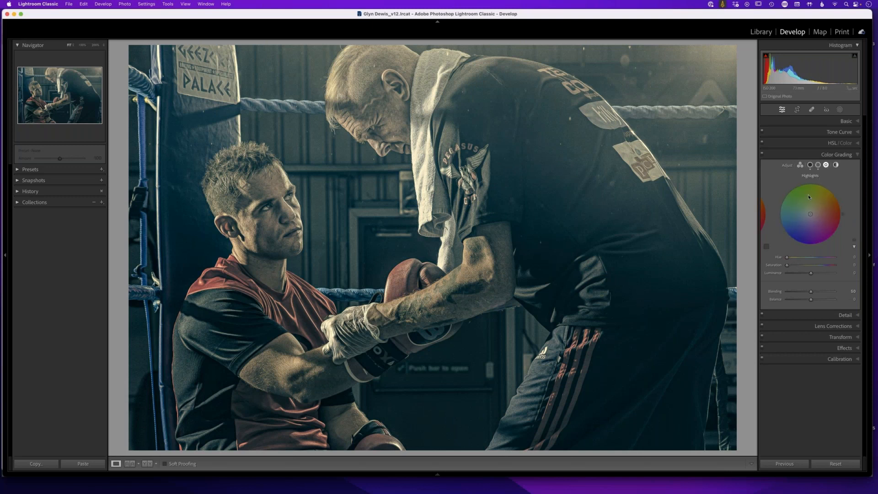
left_click(767, 247)
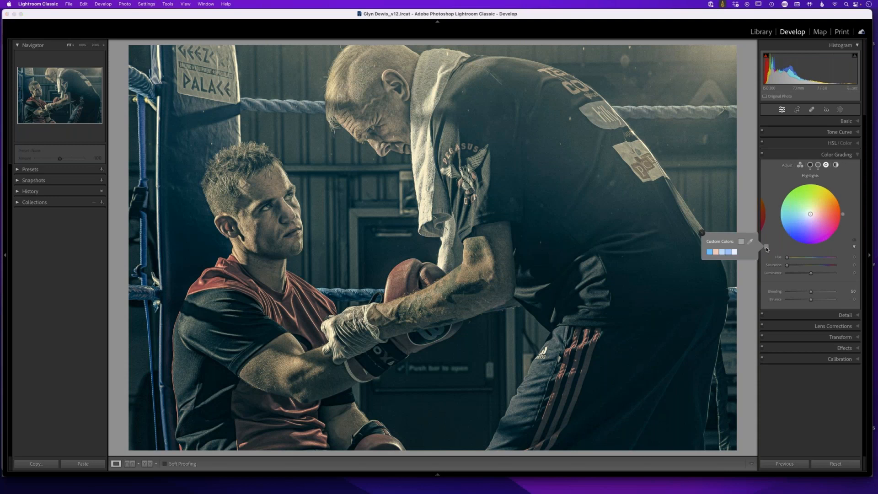
left_click(723, 252)
left_click_drag(800, 221, 802, 218)
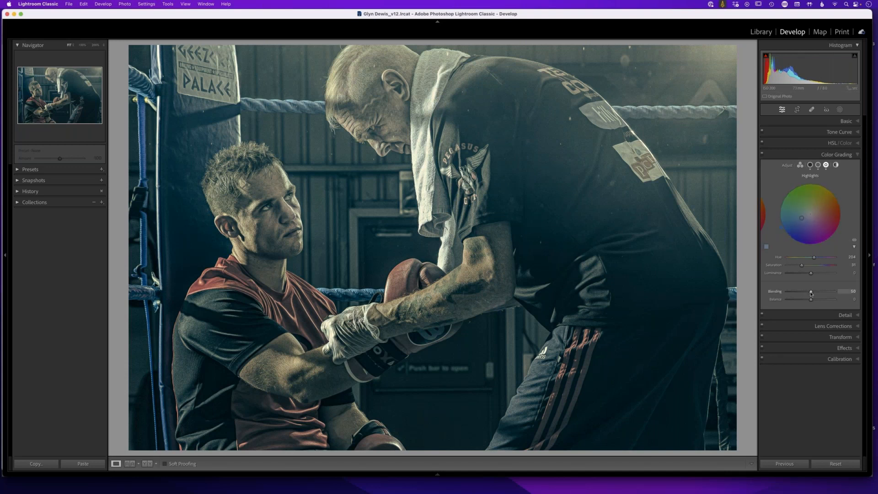
- Raise the color grade's Blending to about 65 and its Balance to +28
left_click_drag(812, 293, 818, 293)
mouse_move(812, 301)
left_mouse_down()
mouse_move(786, 300)
mouse_move(836, 299)
mouse_move(817, 300)
left_mouse_up()
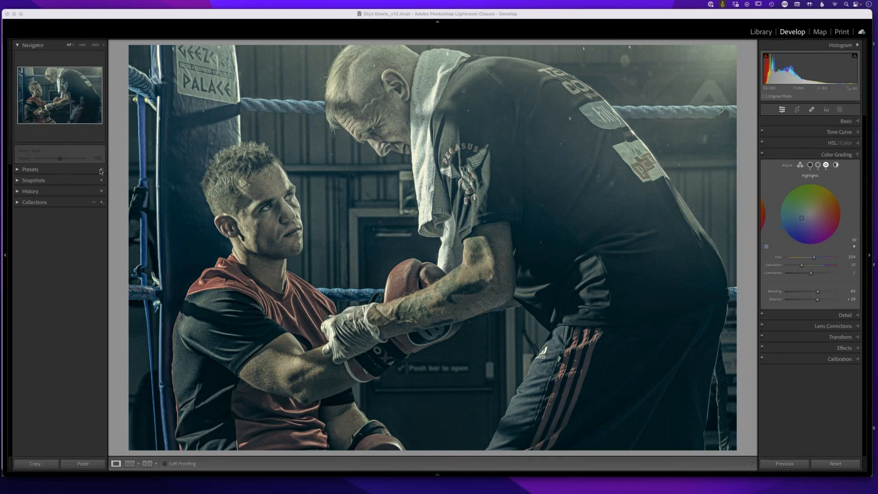
- Create a develop preset named creed in User Presets that stores only the Color Grading settings
left_click(101, 169)
left_click(105, 180)
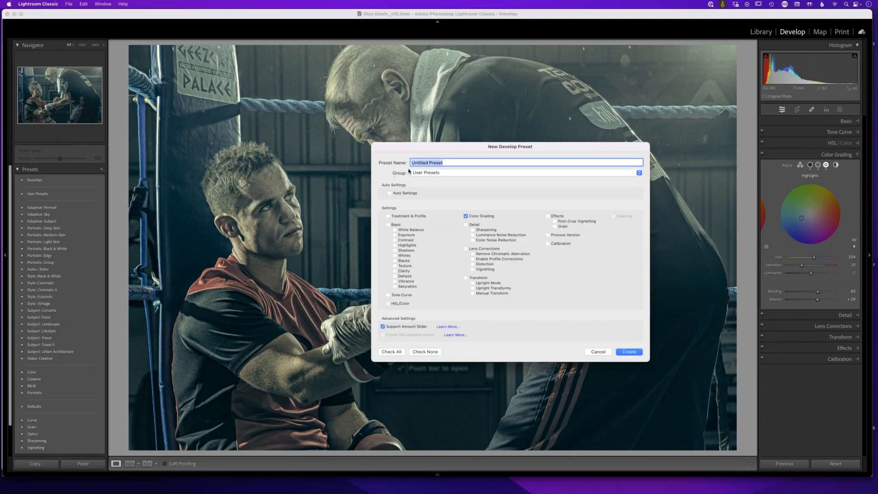
left_click_drag(453, 150, 518, 156)
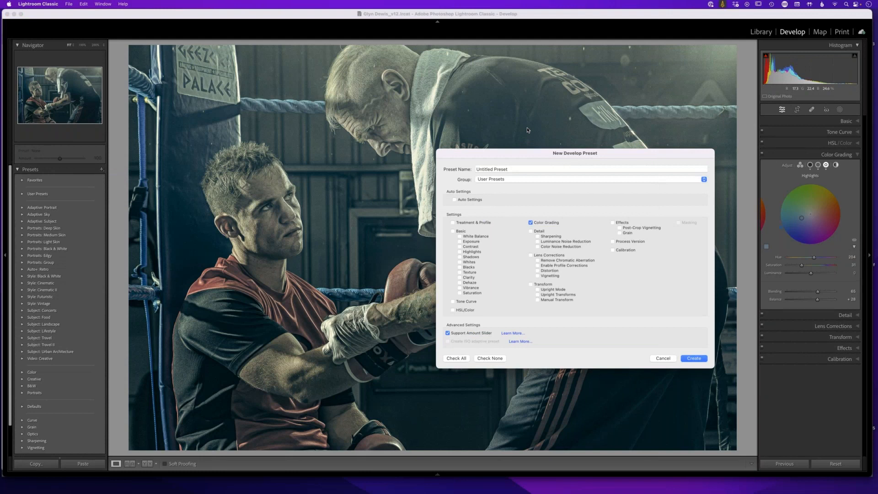
left_click(528, 157)
type("creed")
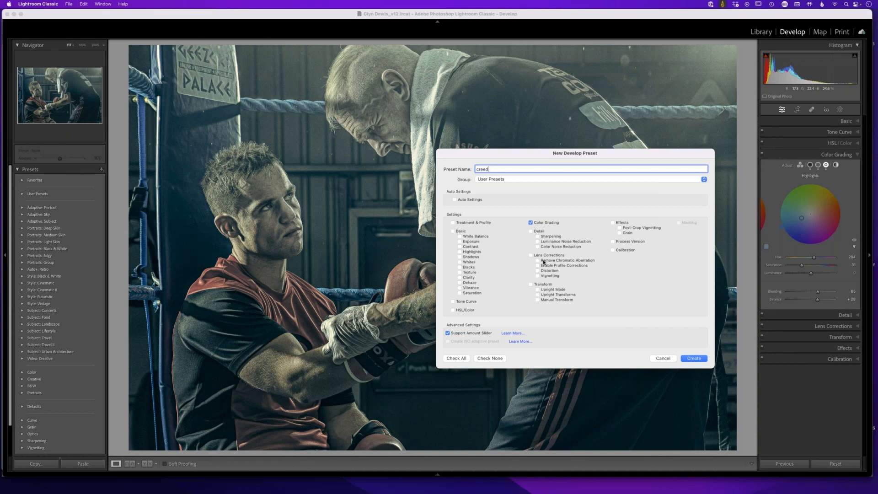
left_click(530, 223)
left_click(693, 359)
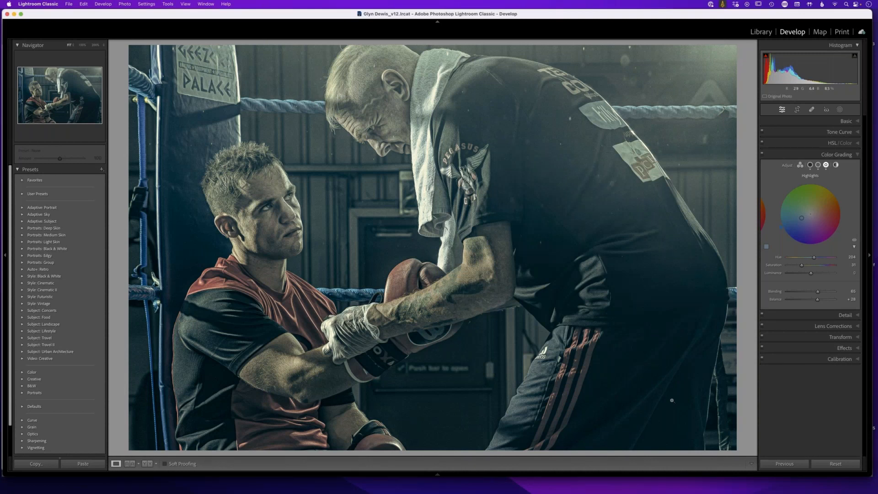
- Reset the photo's edits and apply the creed user preset, slightly adjusting its Amount
left_click(822, 467)
left_click(22, 195)
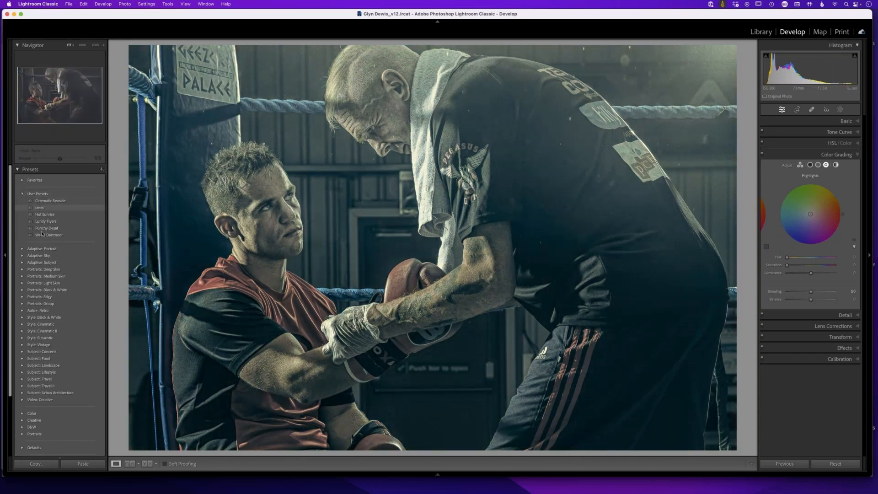
left_click(44, 209)
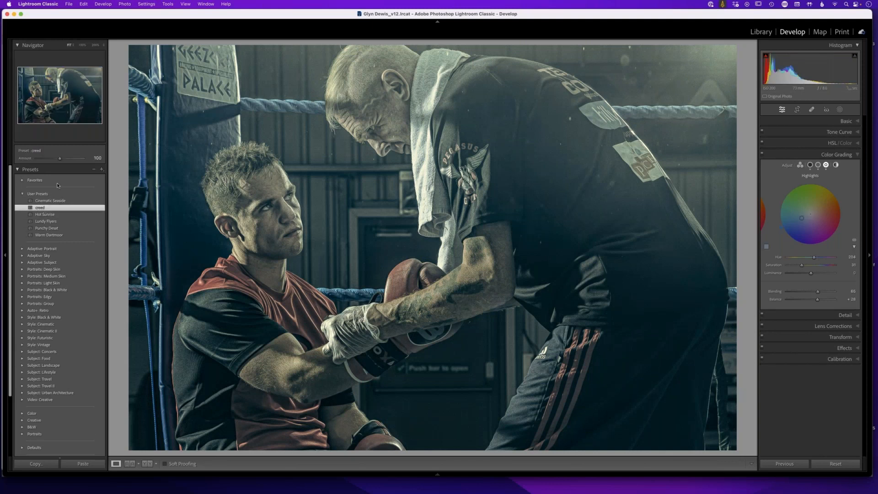
mouse_move(59, 158)
left_mouse_down()
mouse_move(30, 156)
mouse_move(73, 159)
mouse_move(45, 159)
mouse_move(67, 158)
mouse_move(57, 159)
left_mouse_up()
- Switch to Safari, open Adobe's Feature Request/Bug Report Form and look through its list of selectable products
key("super+Tab")
key("super+Tab")
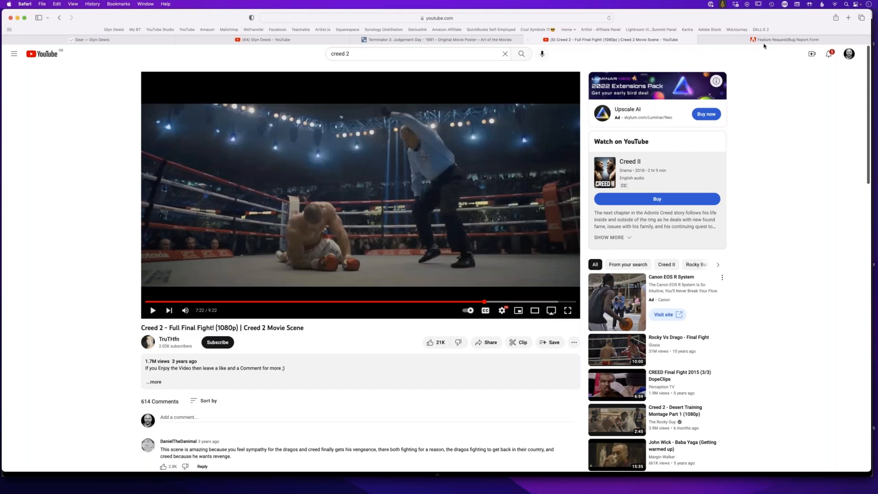
left_click(764, 42)
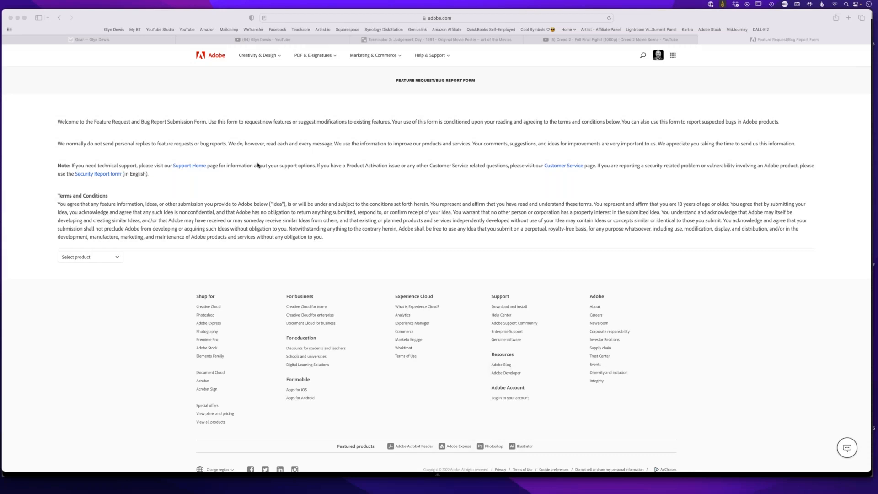
left_click(117, 259)
left_click(117, 260)
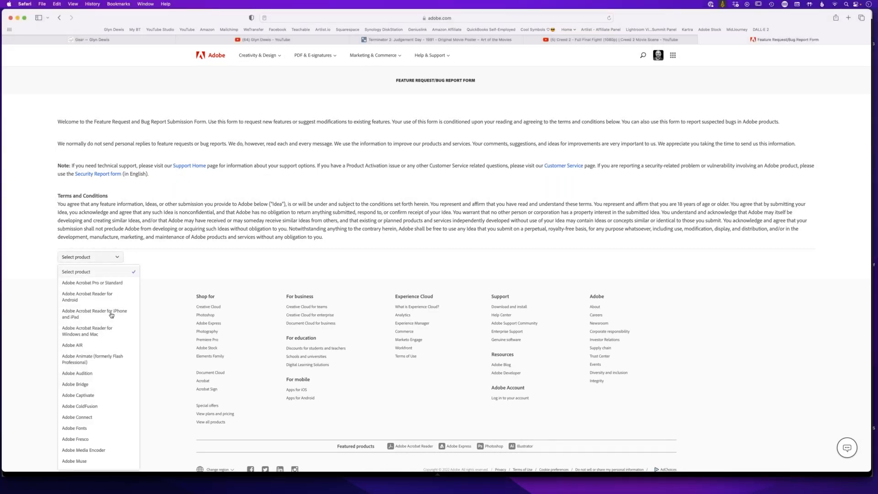
left_click(39, 329)
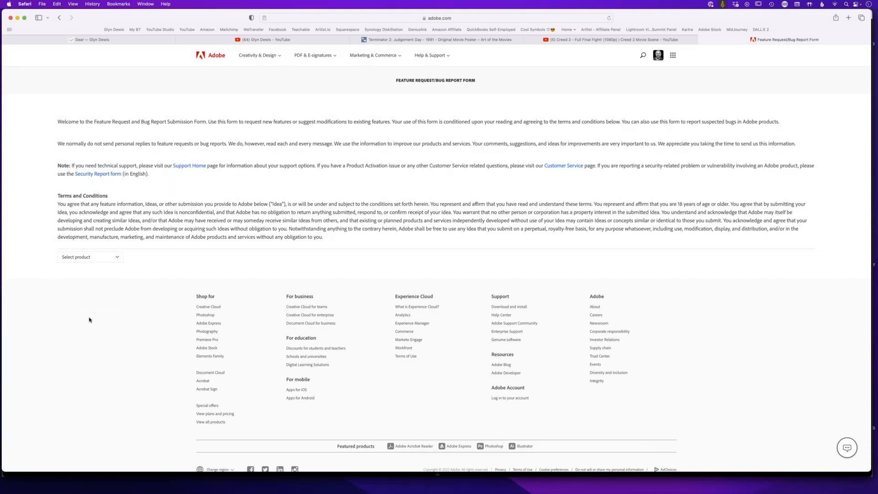
key("super+Tab")
key("super+Tab")
key("super+Tab")
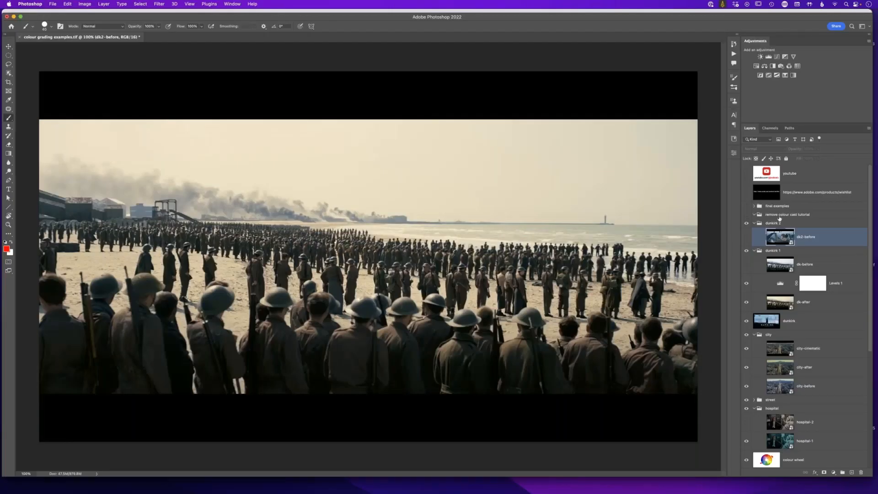
left_click(746, 192)
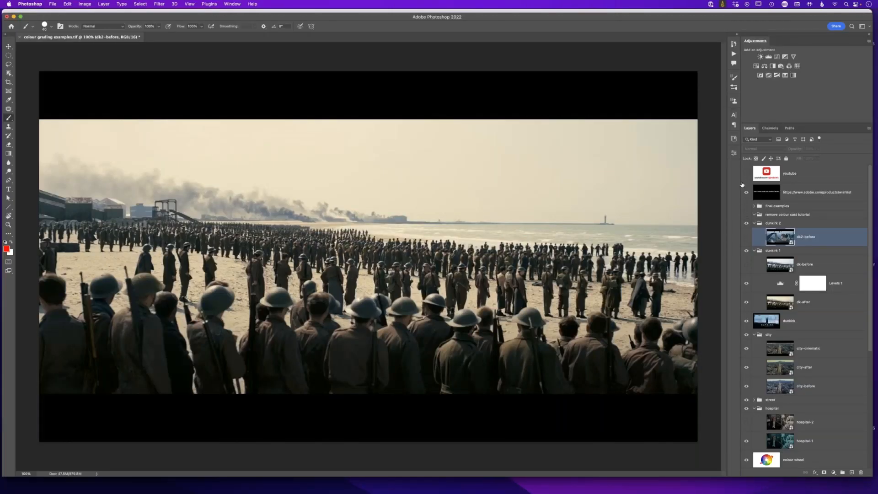